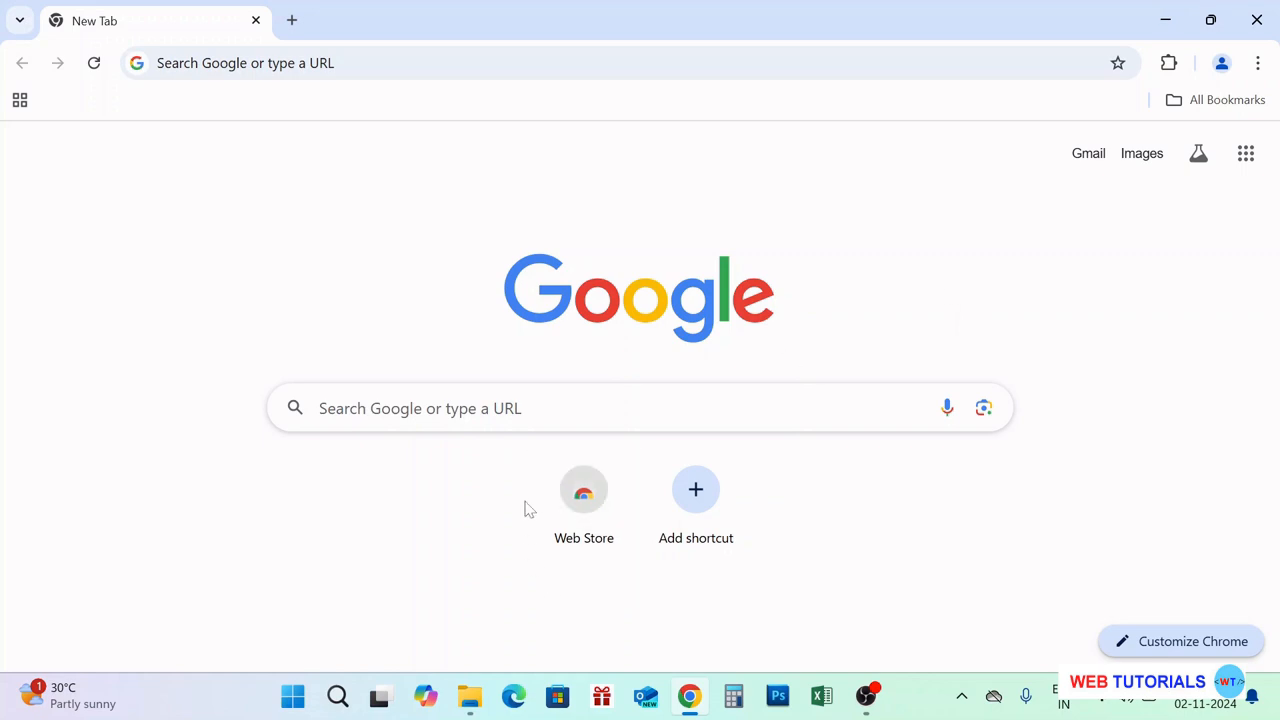
# Search the computer for MySQL and launch MySQL Workbench 8.0 CE.
pyautogui.click(338, 696)
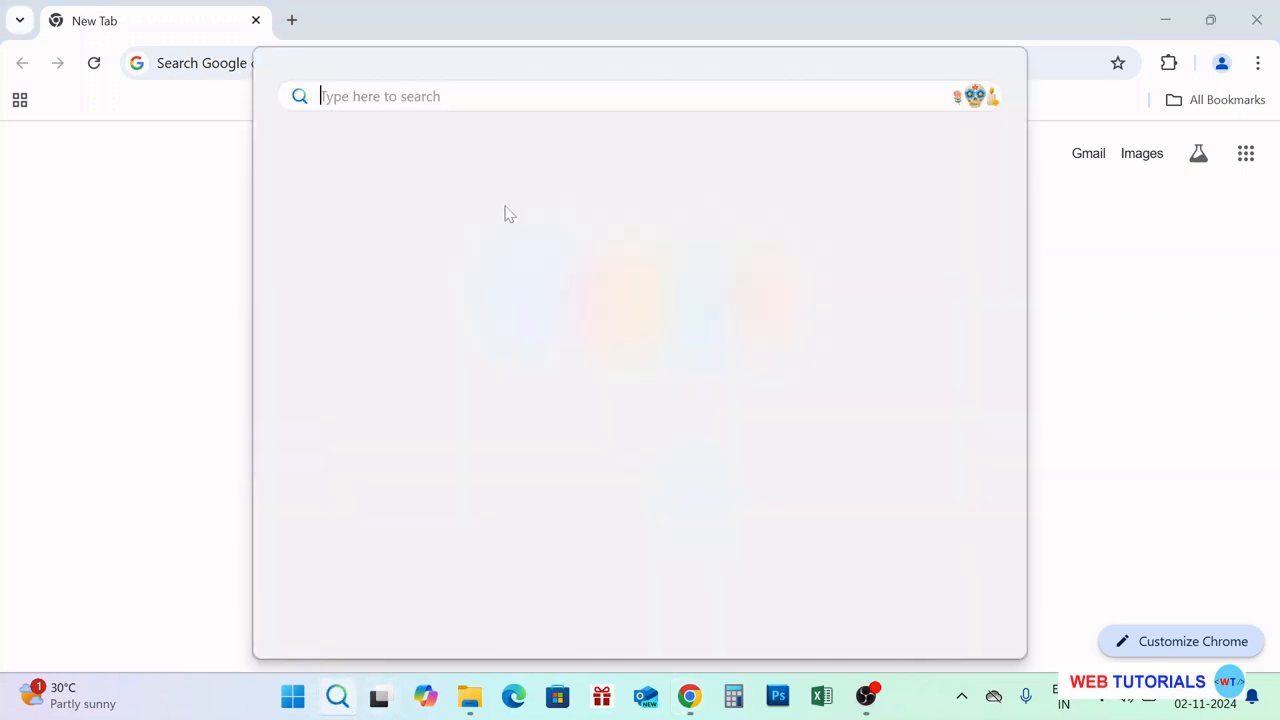
pyautogui.write('mysq')
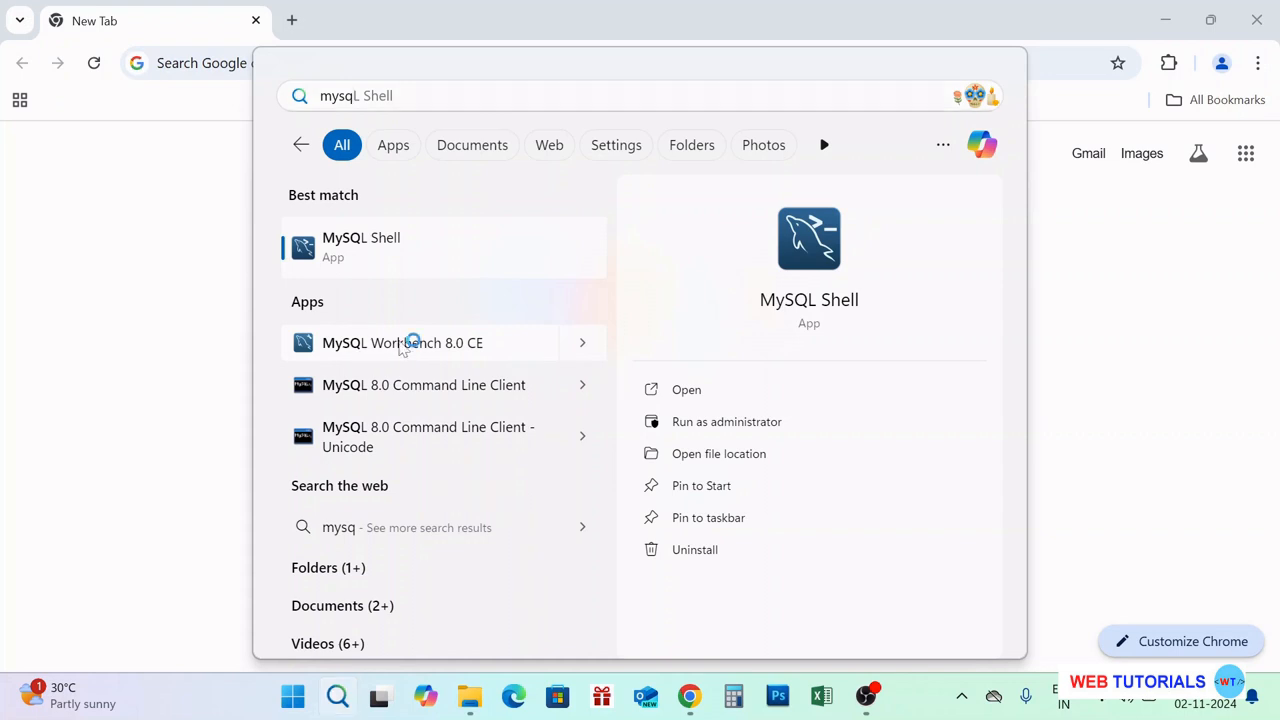
pyautogui.click(406, 343)
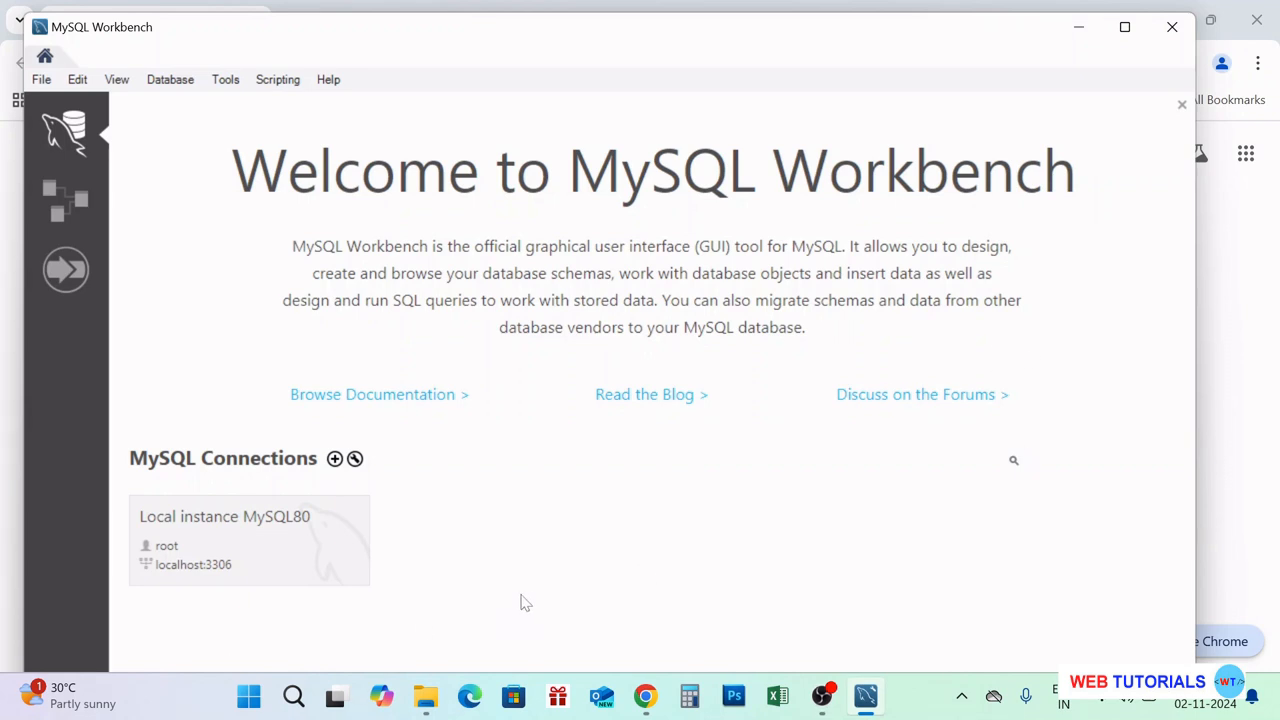
# Connect to the Local instance MySQL80 server as root, entering the account password.
pyautogui.click(188, 563)
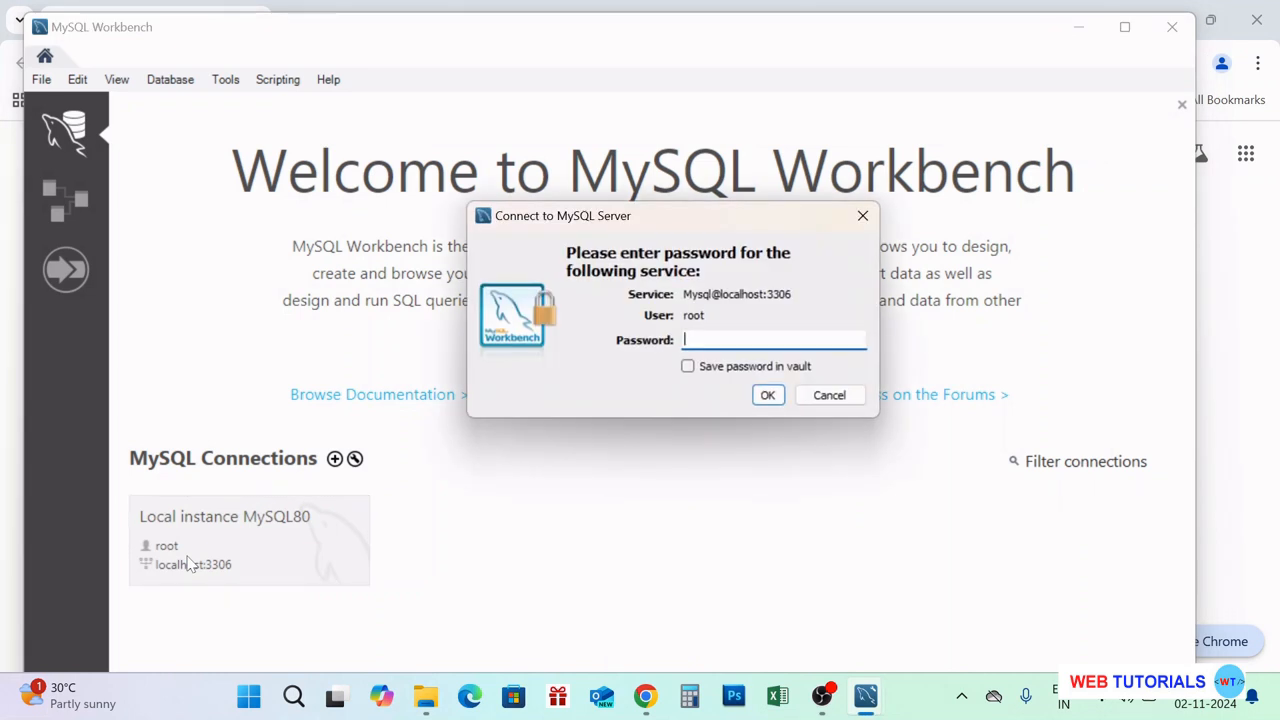
pyautogui.press('capslock')
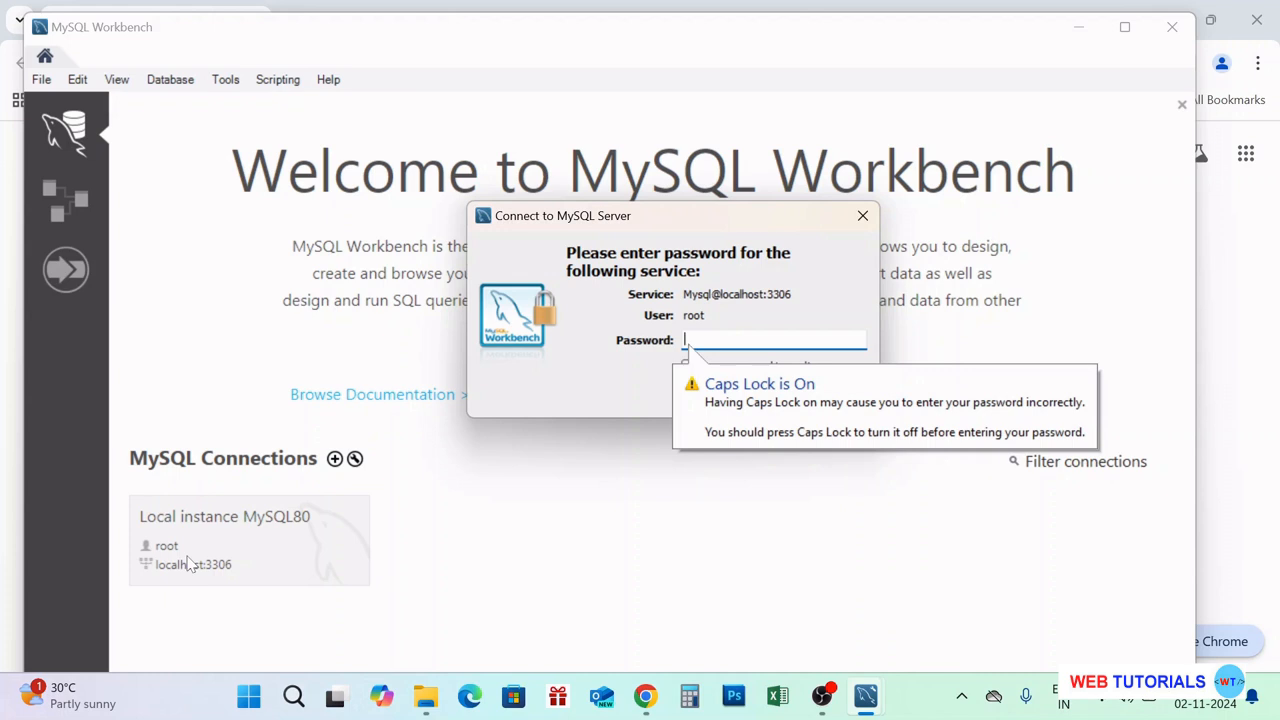
pyautogui.write('**')
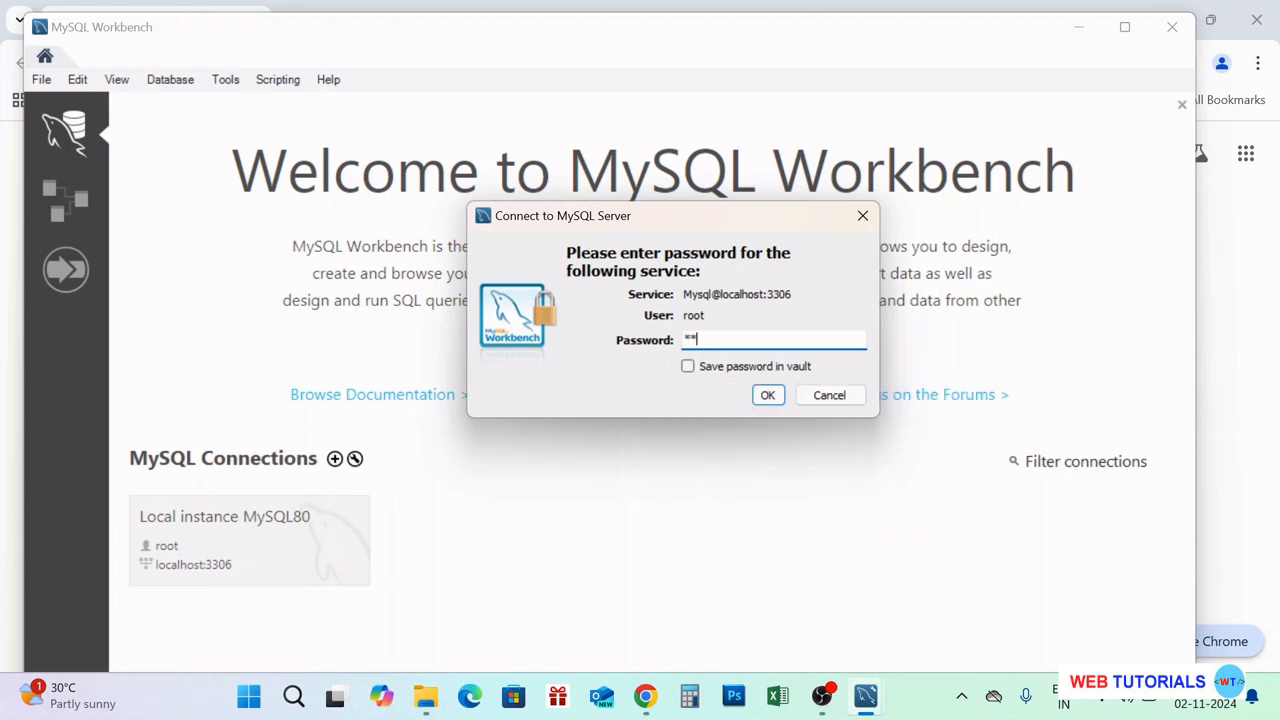
pyautogui.write('*******')
pyautogui.click(767, 396)
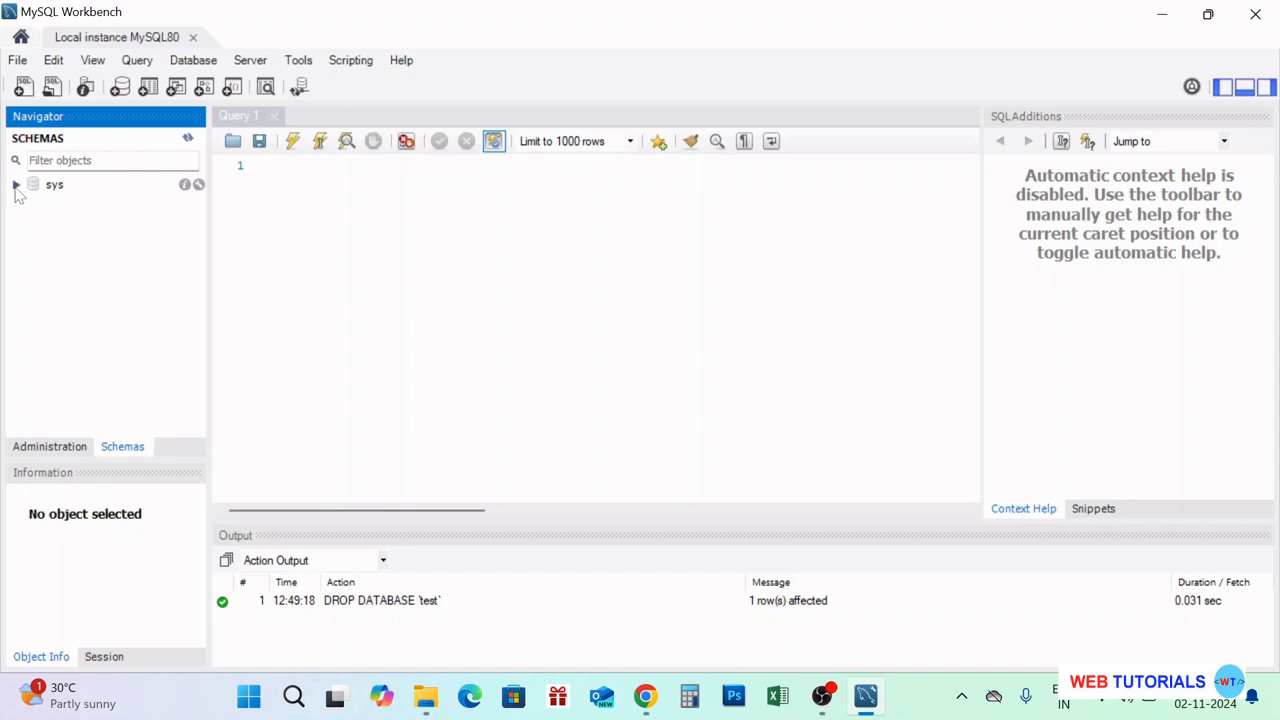
# Examine the tables of the sys schema and the object groups inside the sys_config table.
pyautogui.click(16, 187)
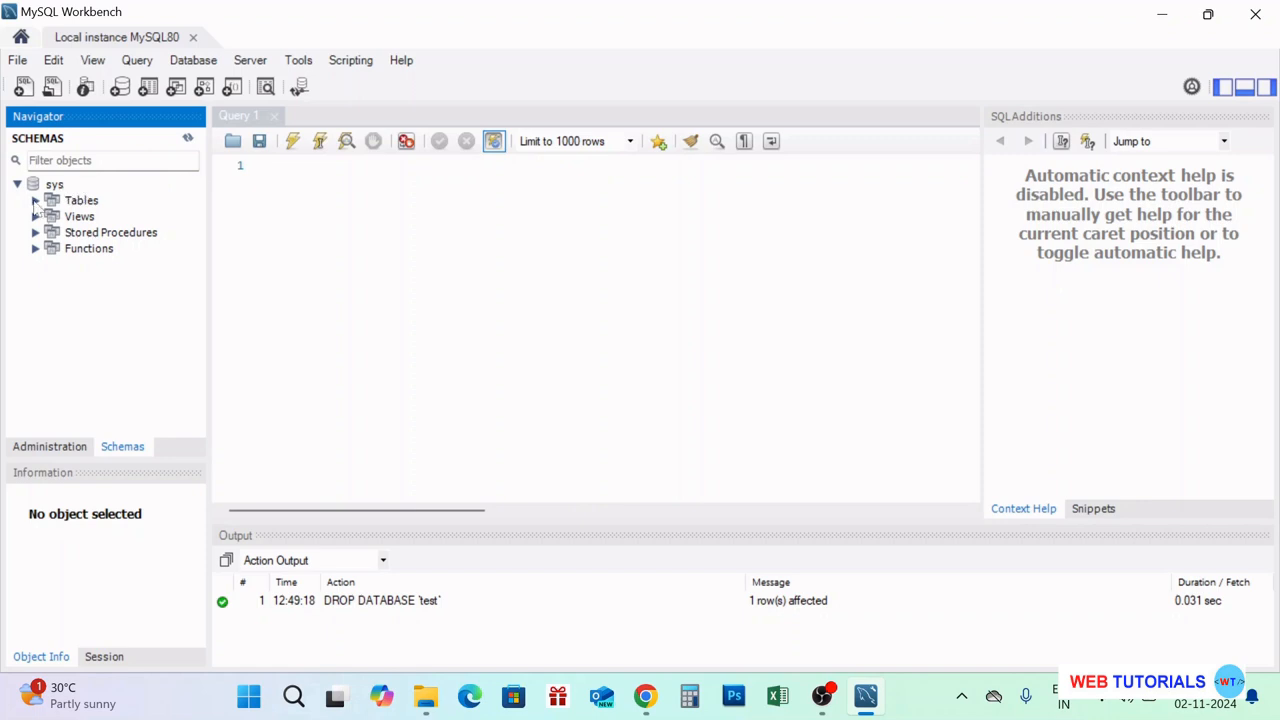
pyautogui.click(35, 201)
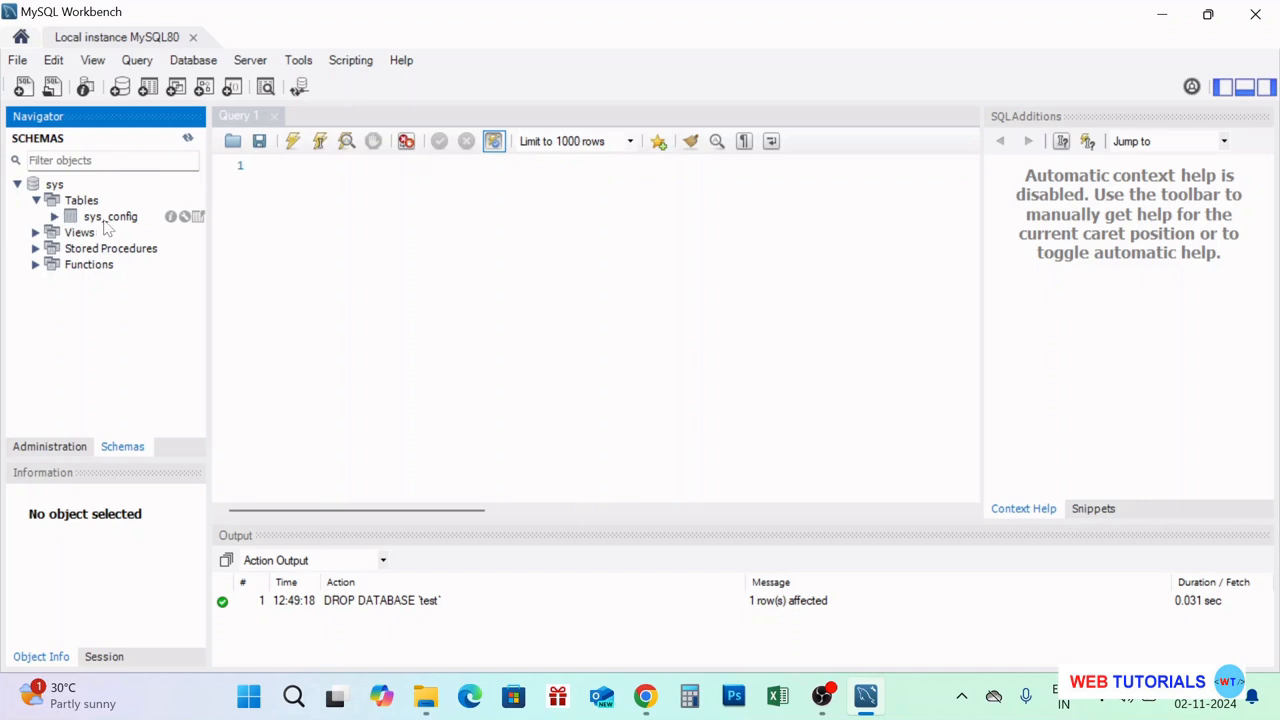
pyautogui.click(54, 216)
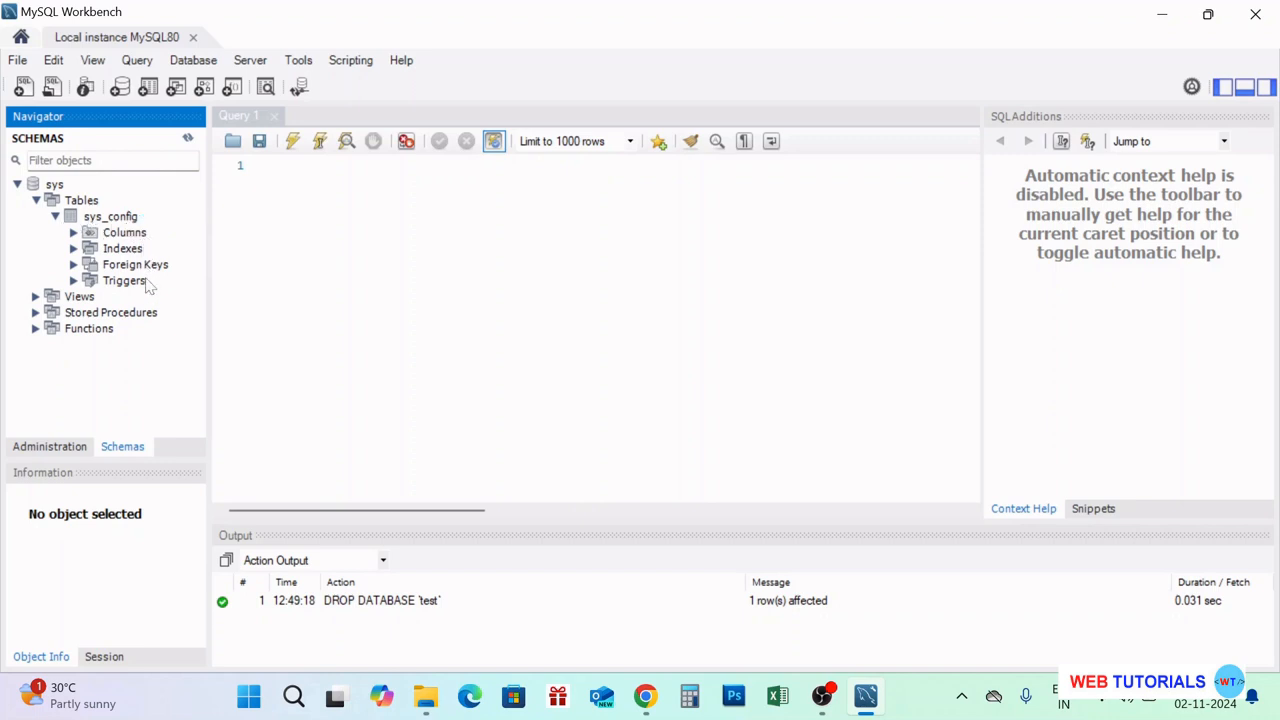
pyautogui.click(56, 218)
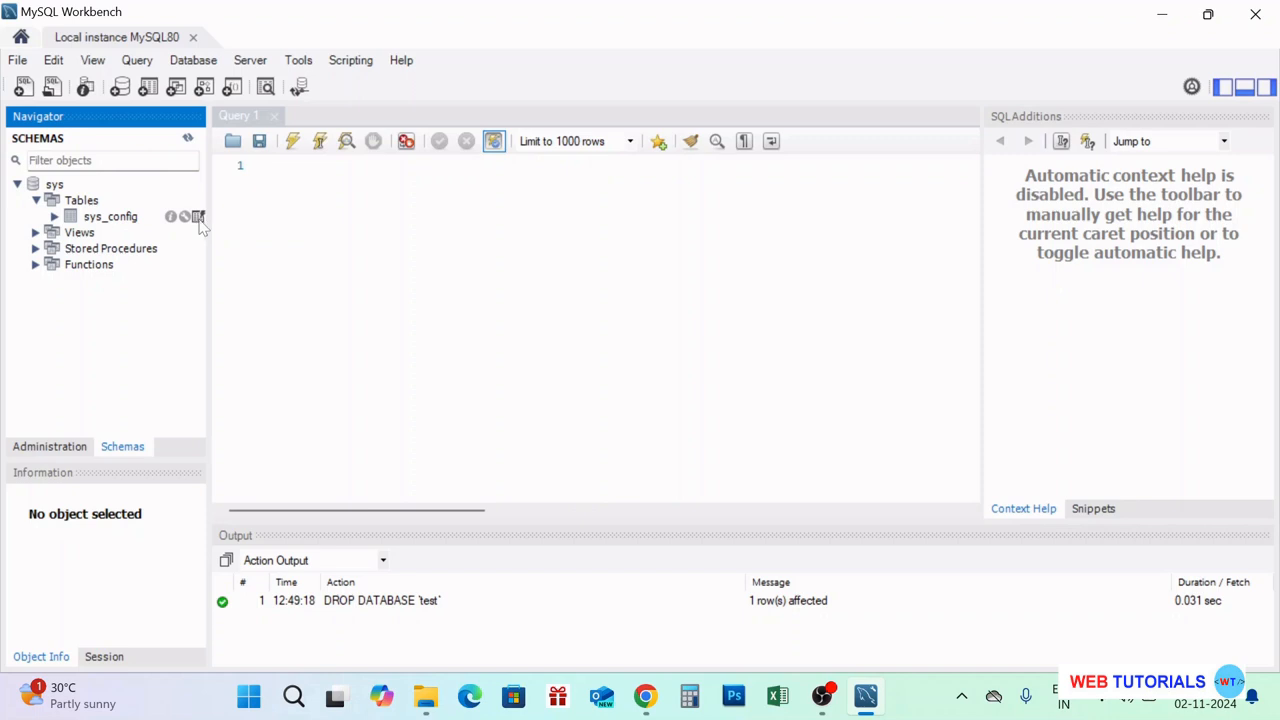
# Display all rows of the sys_config table, highlight its SELECT query and collapse the sys schema.
pyautogui.click(199, 218)
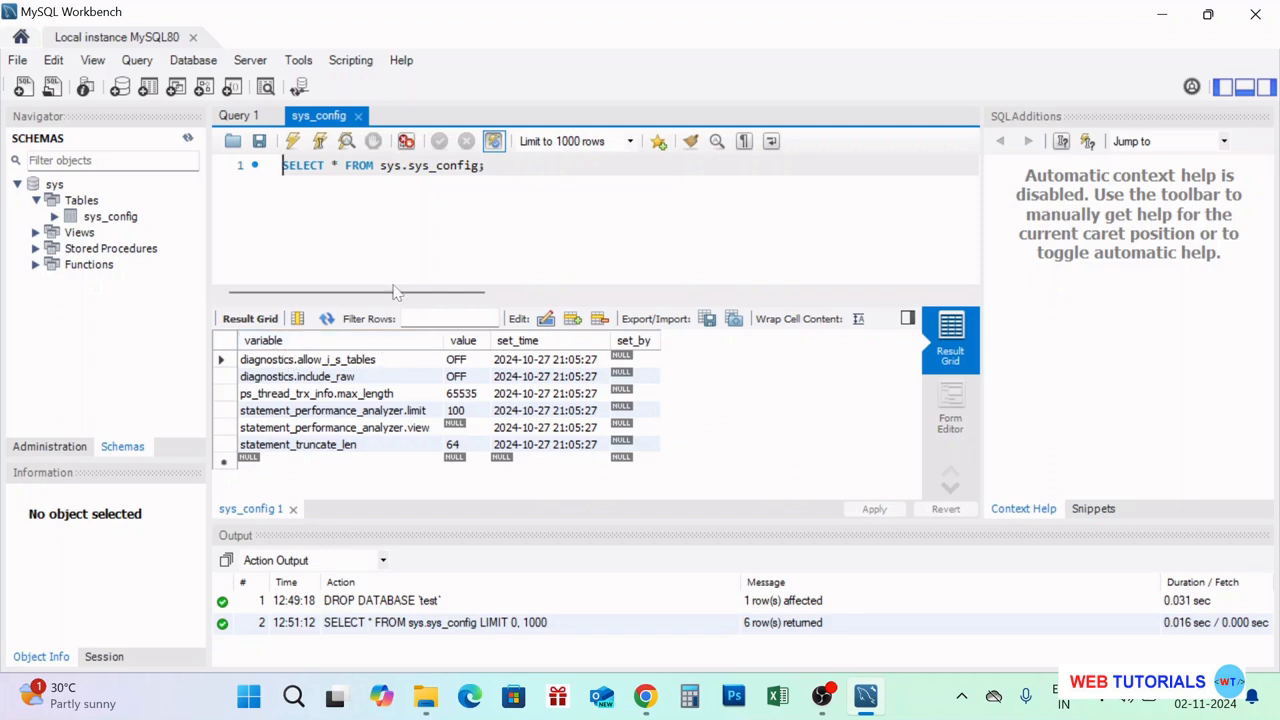
pyautogui.moveTo(486, 165); pyautogui.dragTo(283, 165)
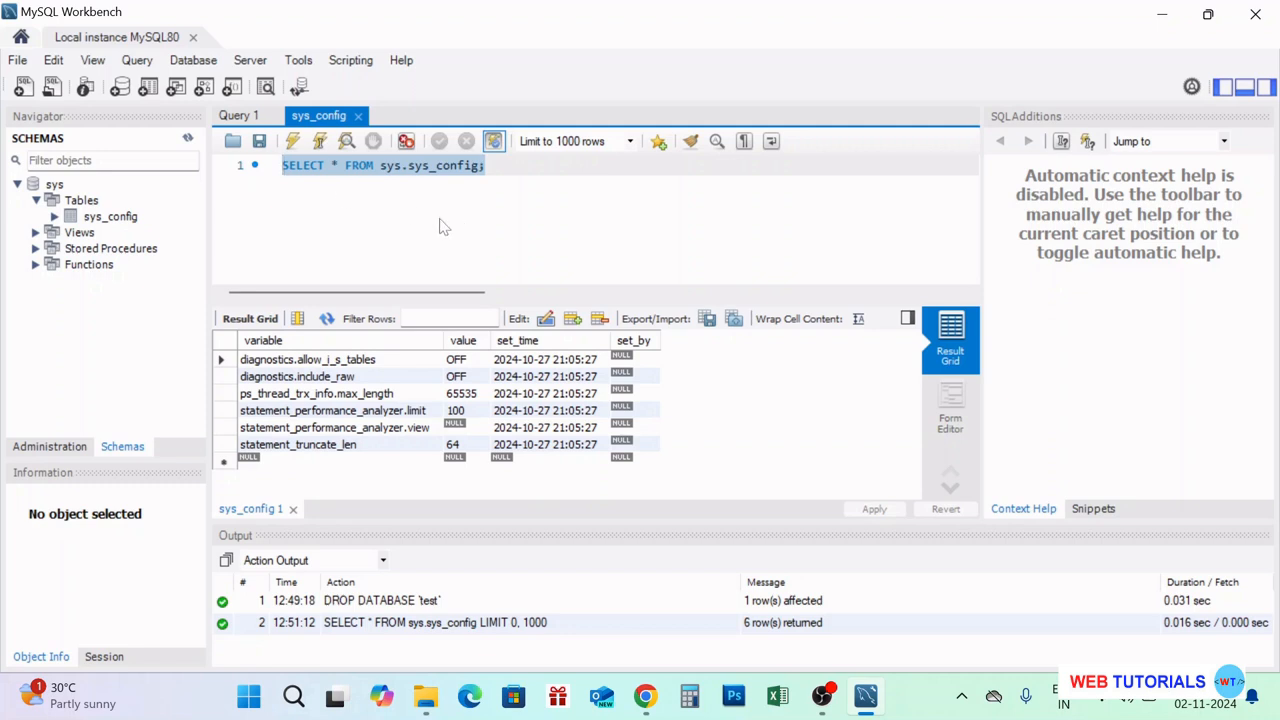
pyautogui.click(17, 184)
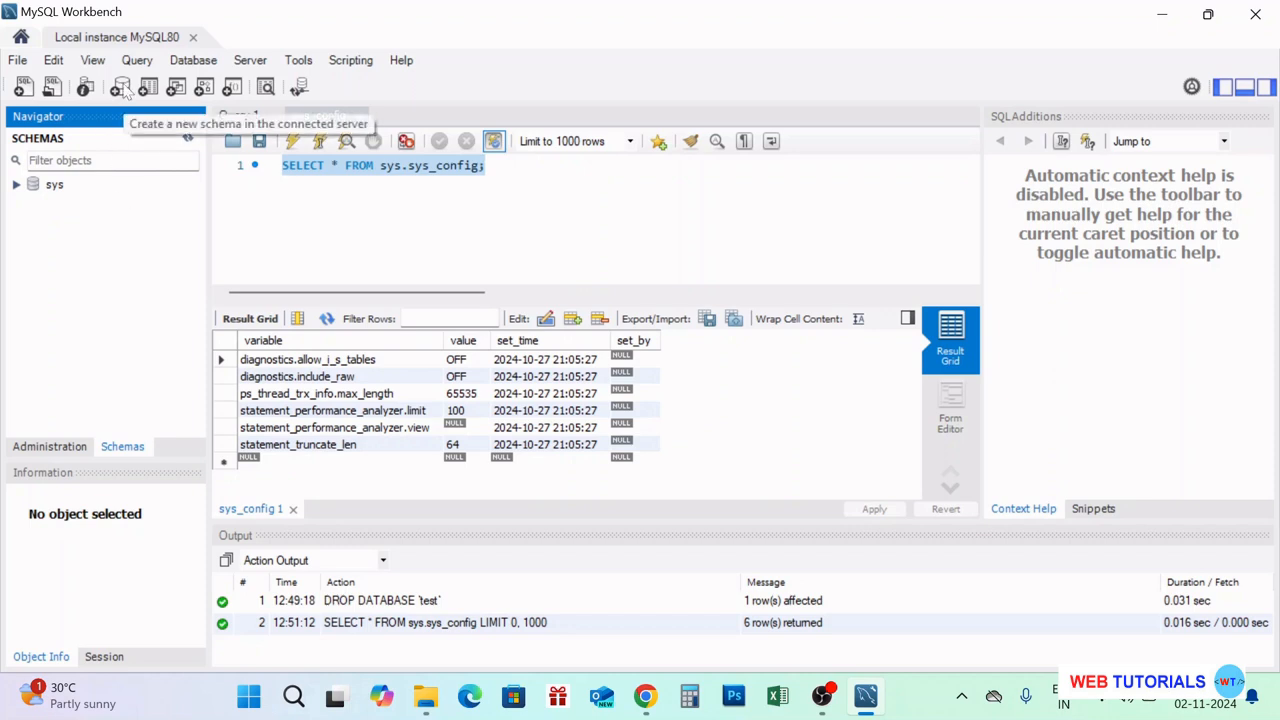
# Create a schema named Products with default charset and collation, and apply its SQL script to the database.
pyautogui.rightClick(112, 210)
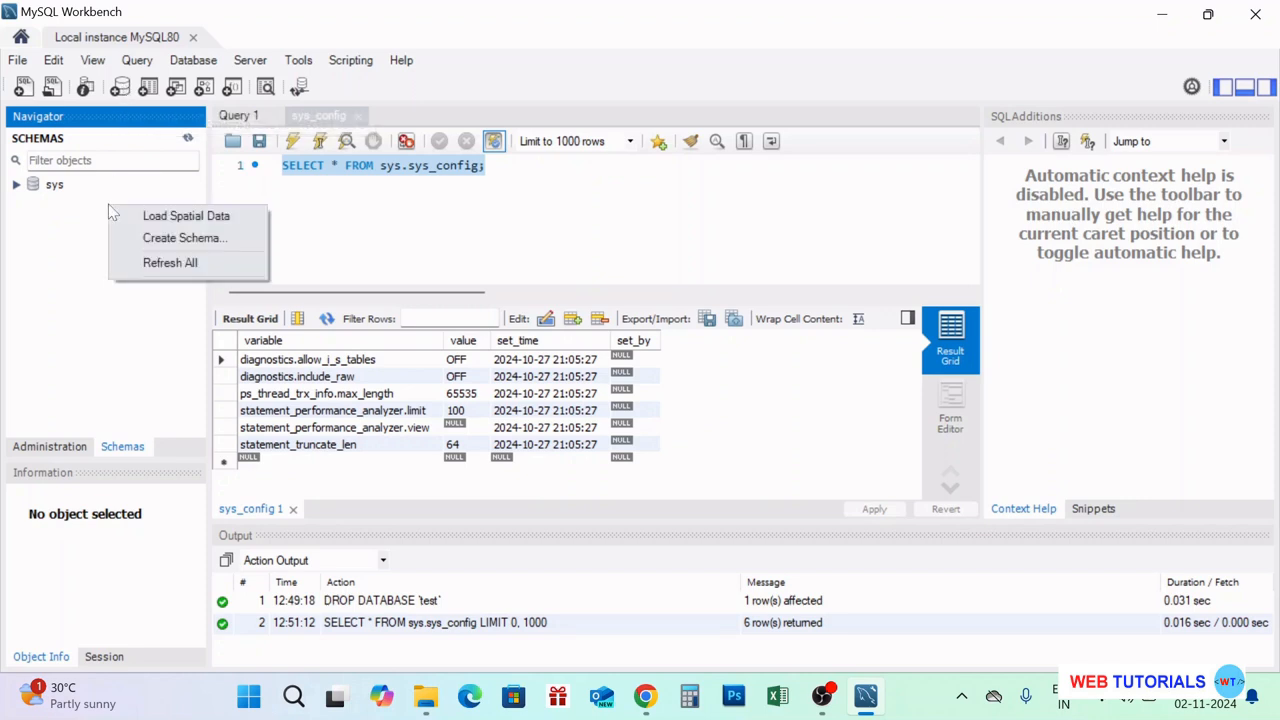
pyautogui.click(167, 240)
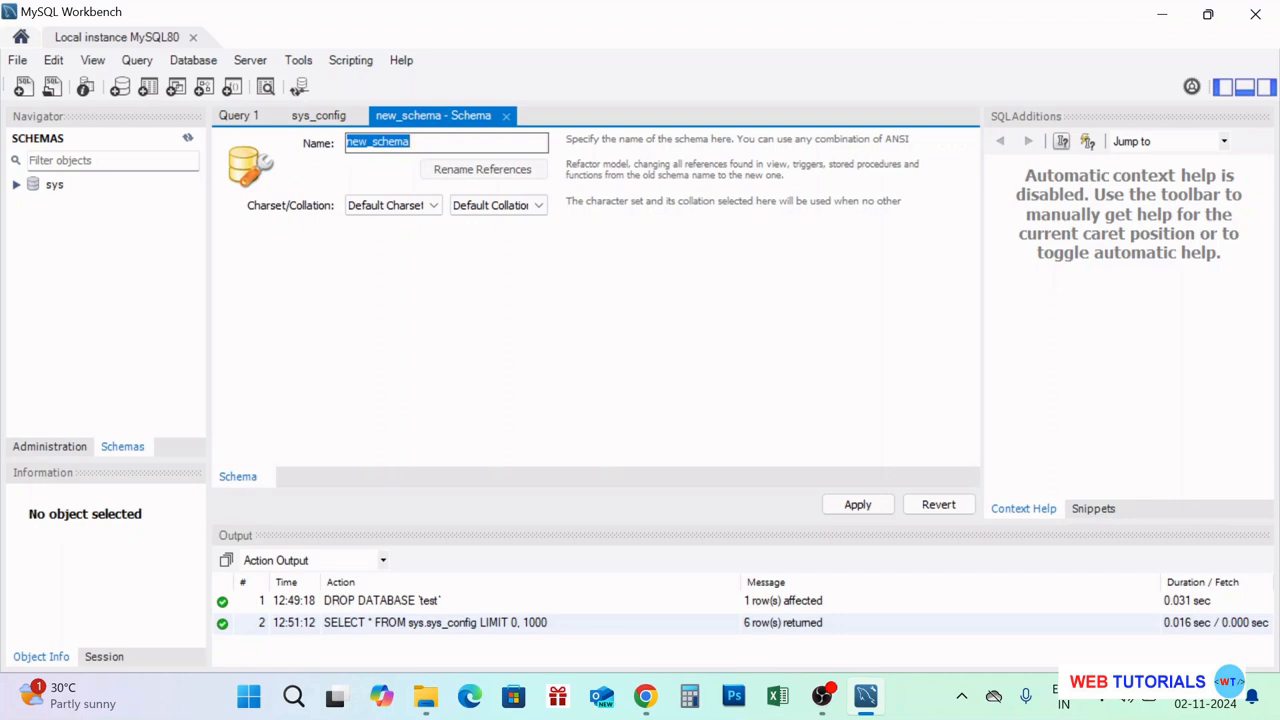
pyautogui.write('r')
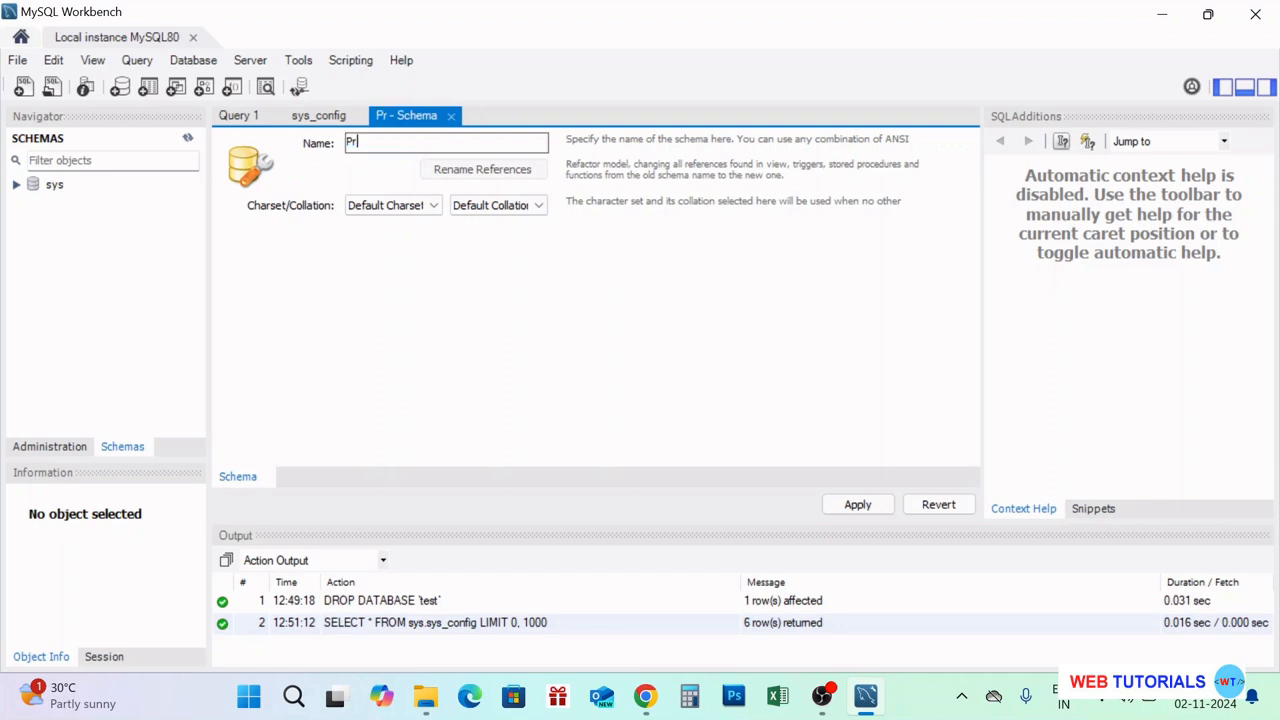
pyautogui.write('oducts')
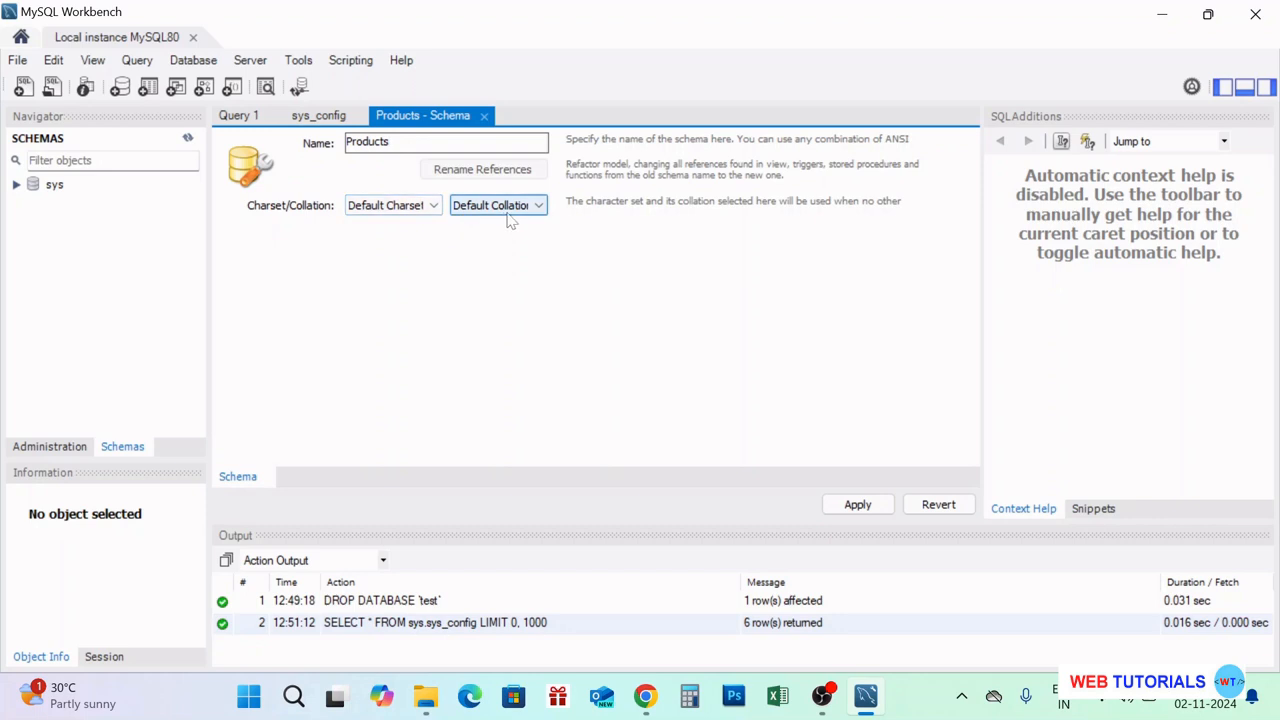
pyautogui.click(870, 510)
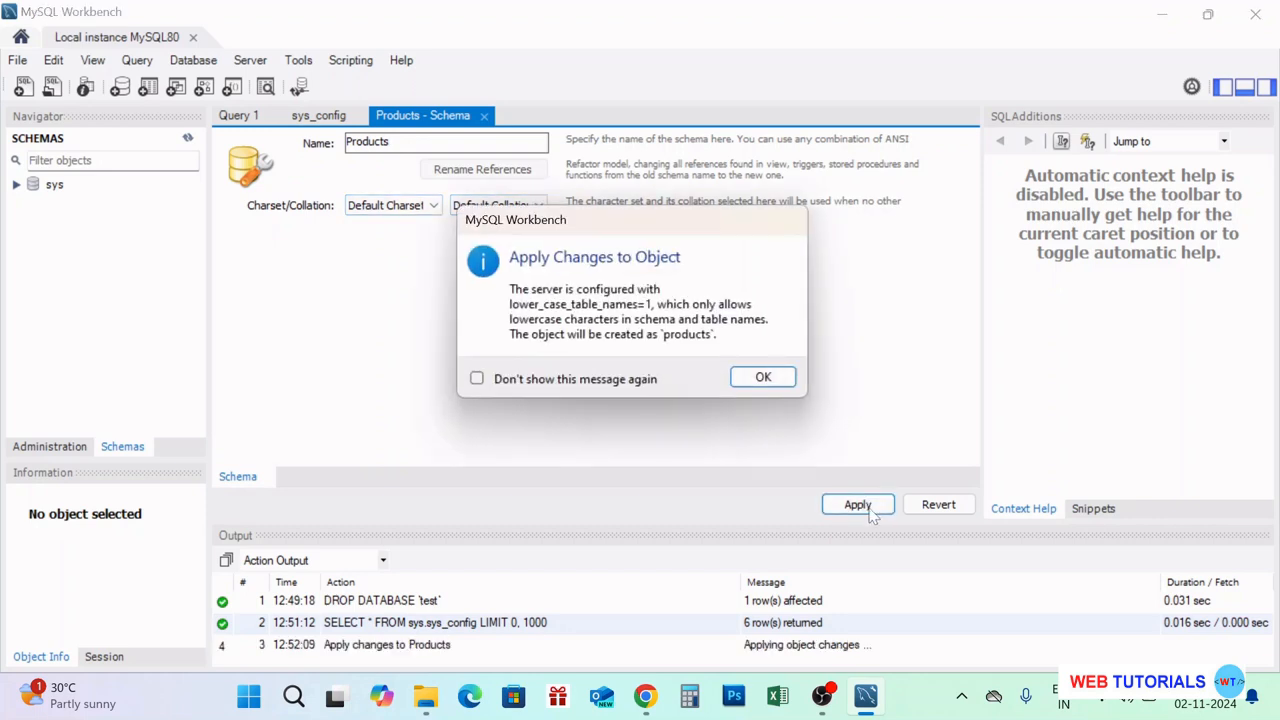
pyautogui.click(763, 378)
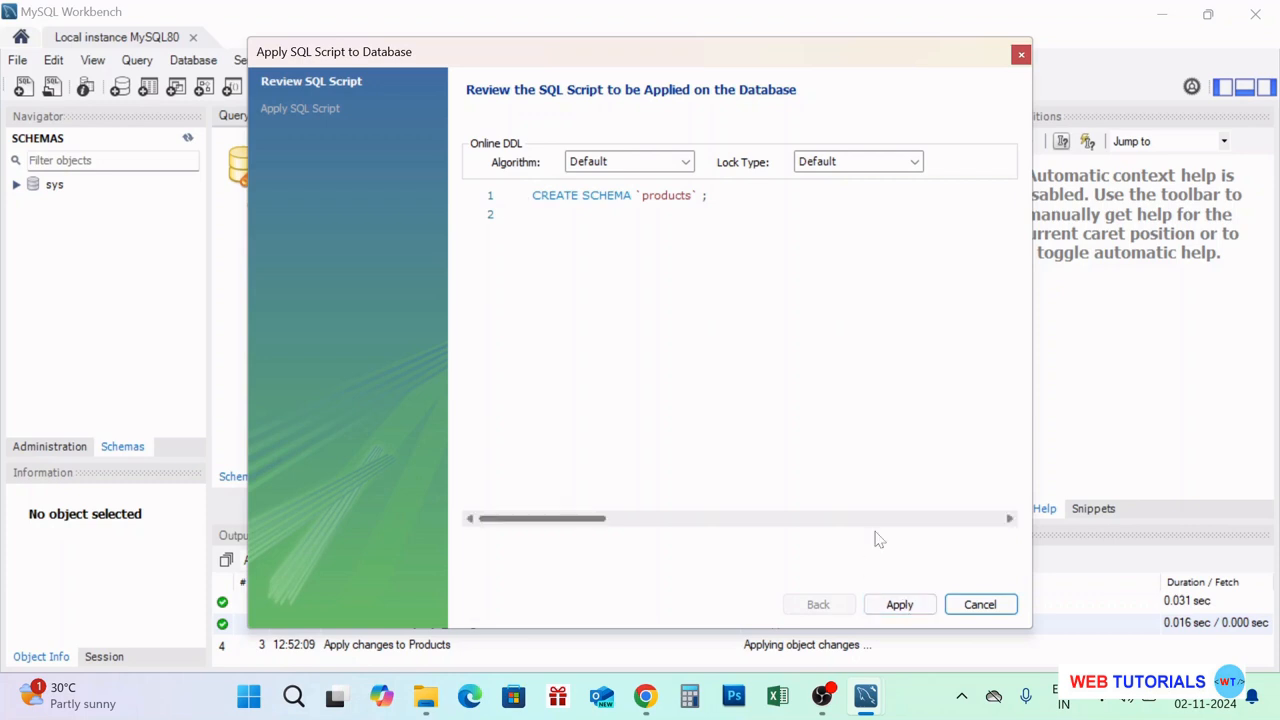
pyautogui.click(898, 606)
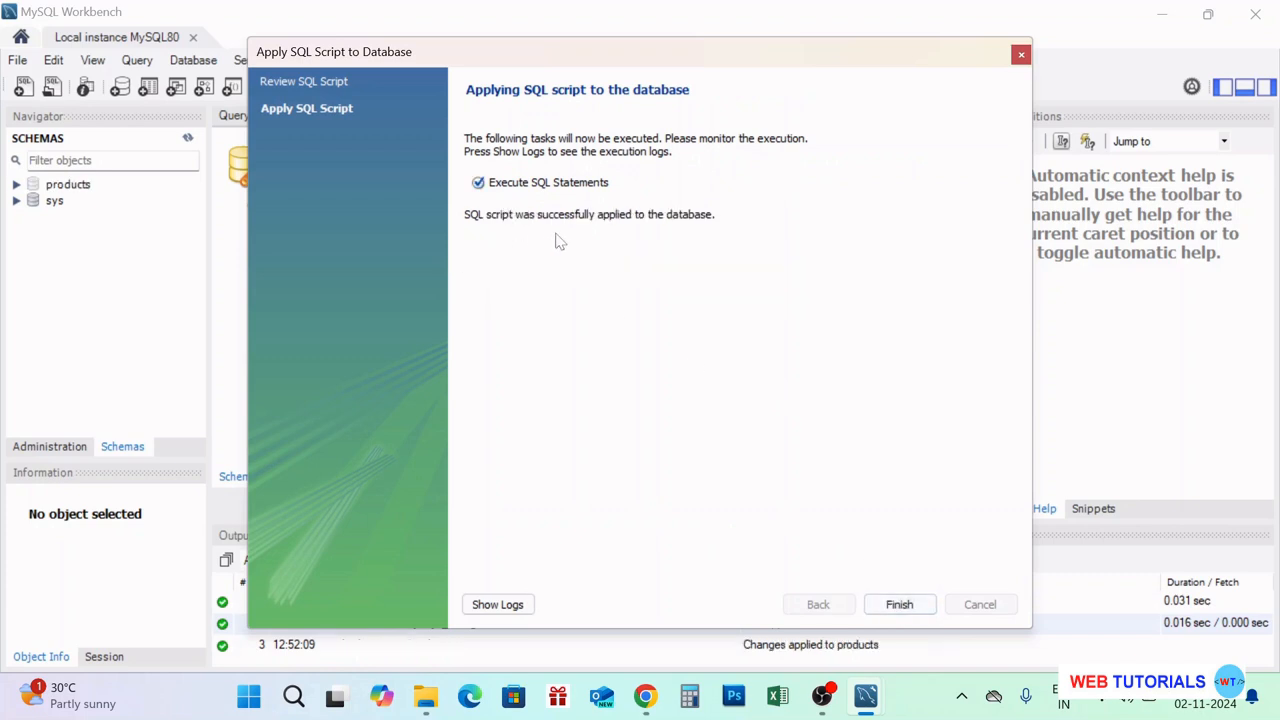
pyautogui.click(897, 604)
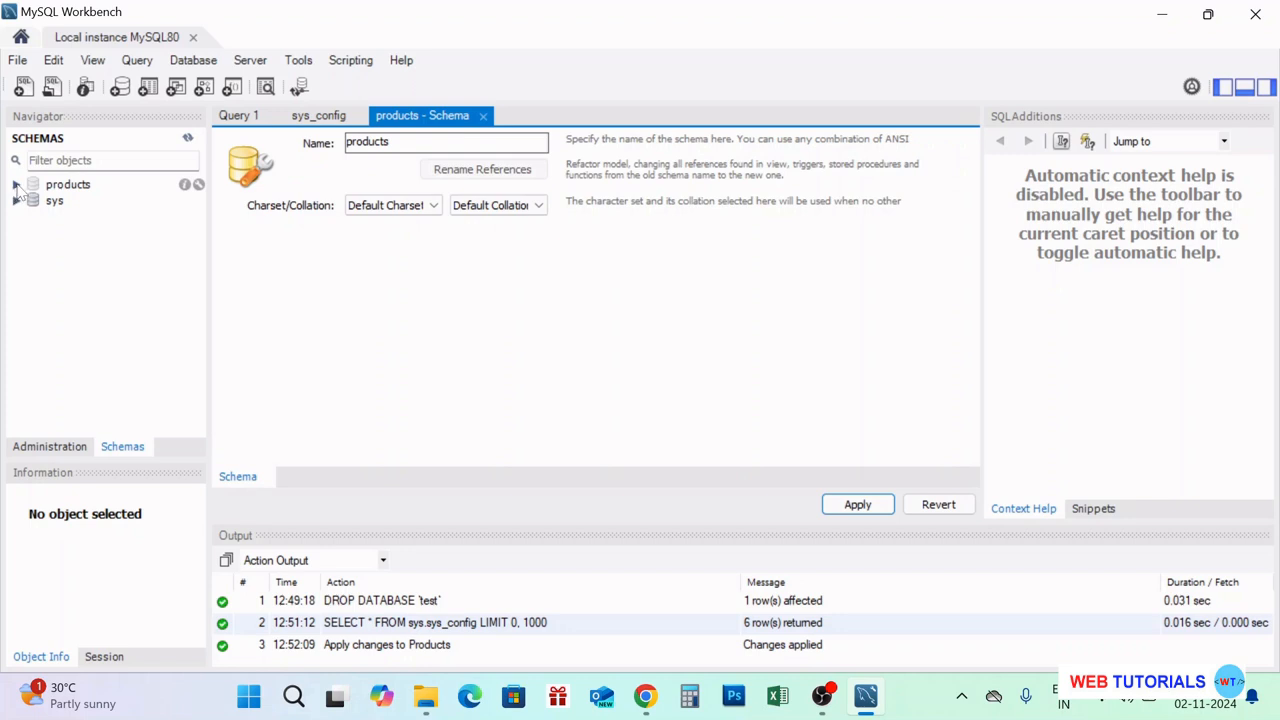
# Expand the products schema and try to create a new table from its Tables group.
pyautogui.click(16, 186)
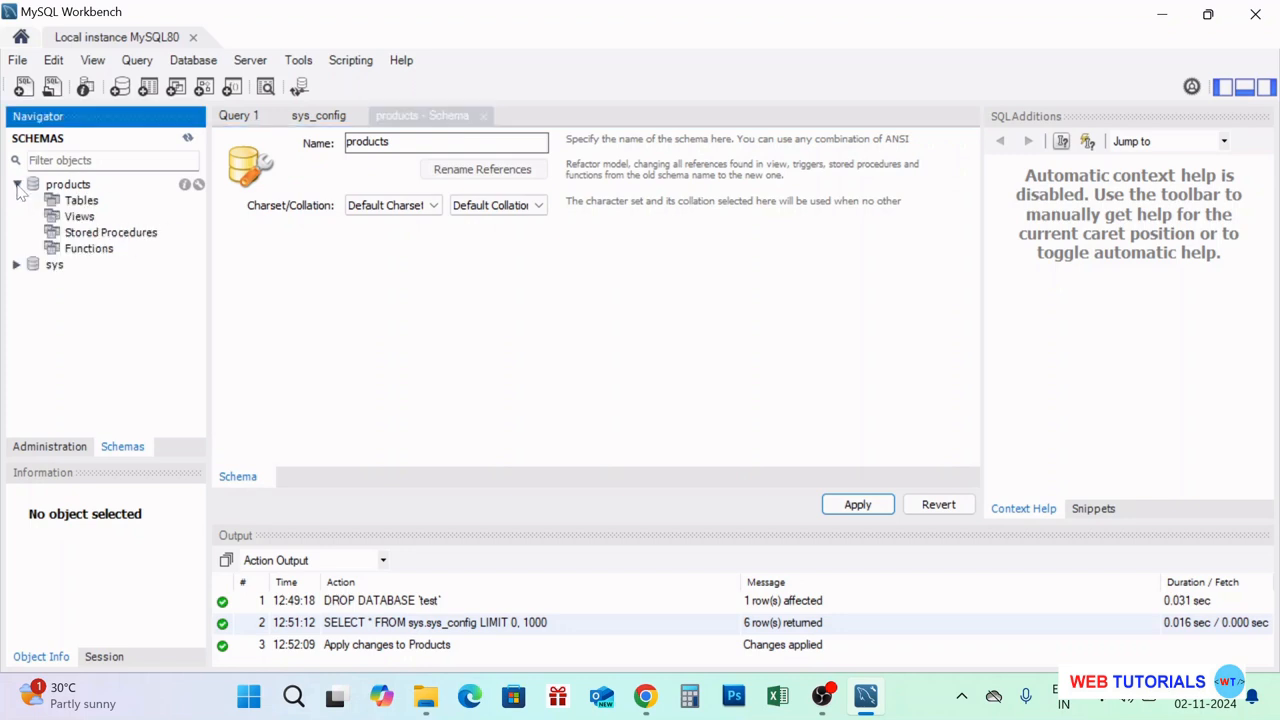
pyautogui.click(84, 203)
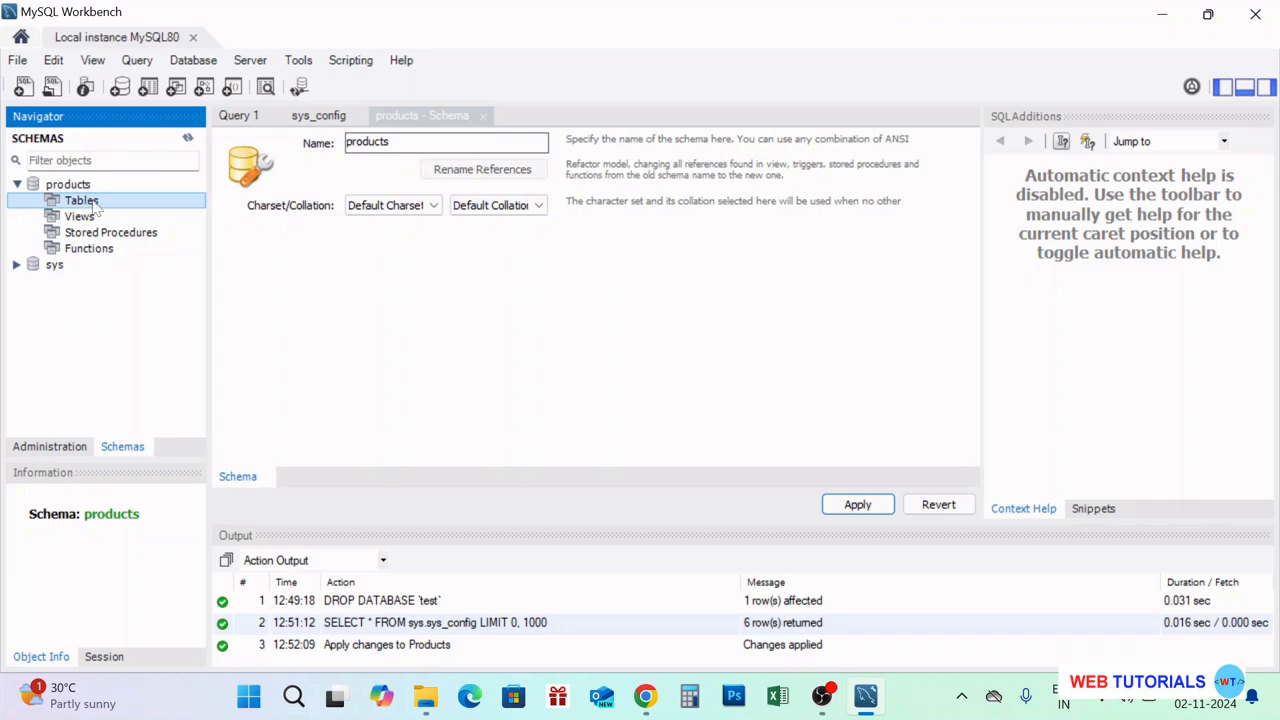
pyautogui.rightClick(95, 205)
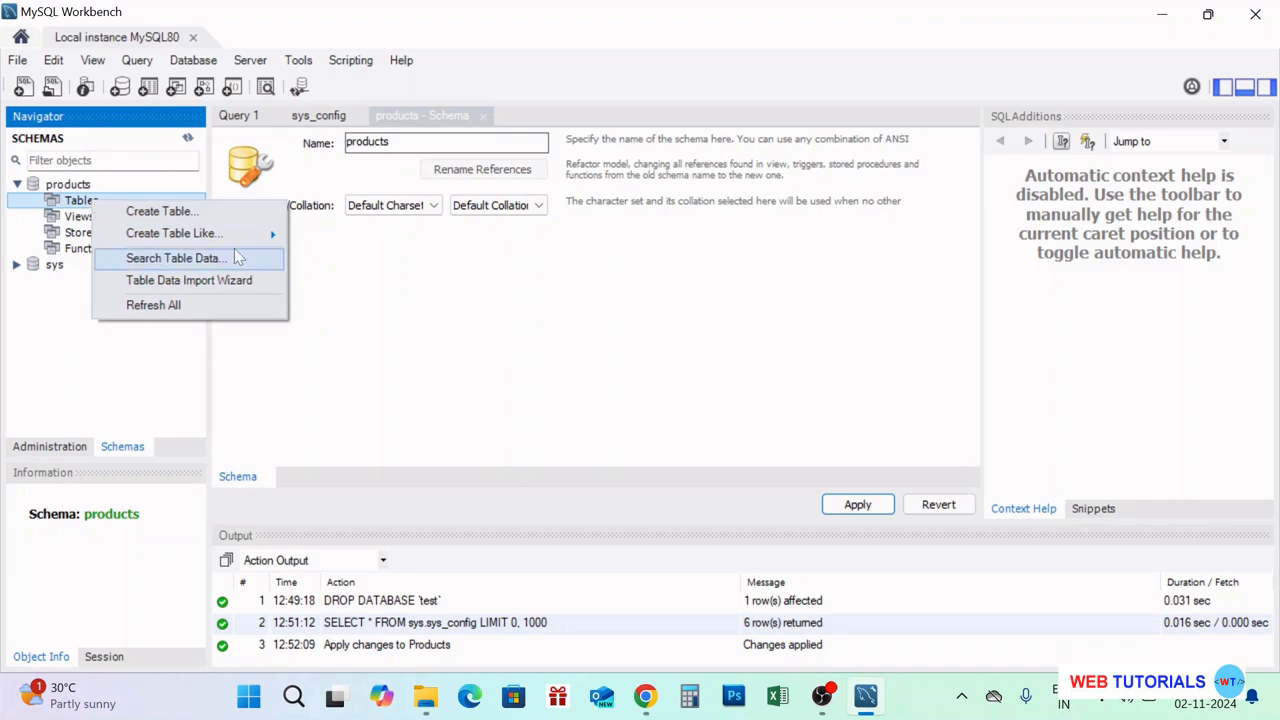
pyautogui.click(100, 364)
pyautogui.click(84, 203)
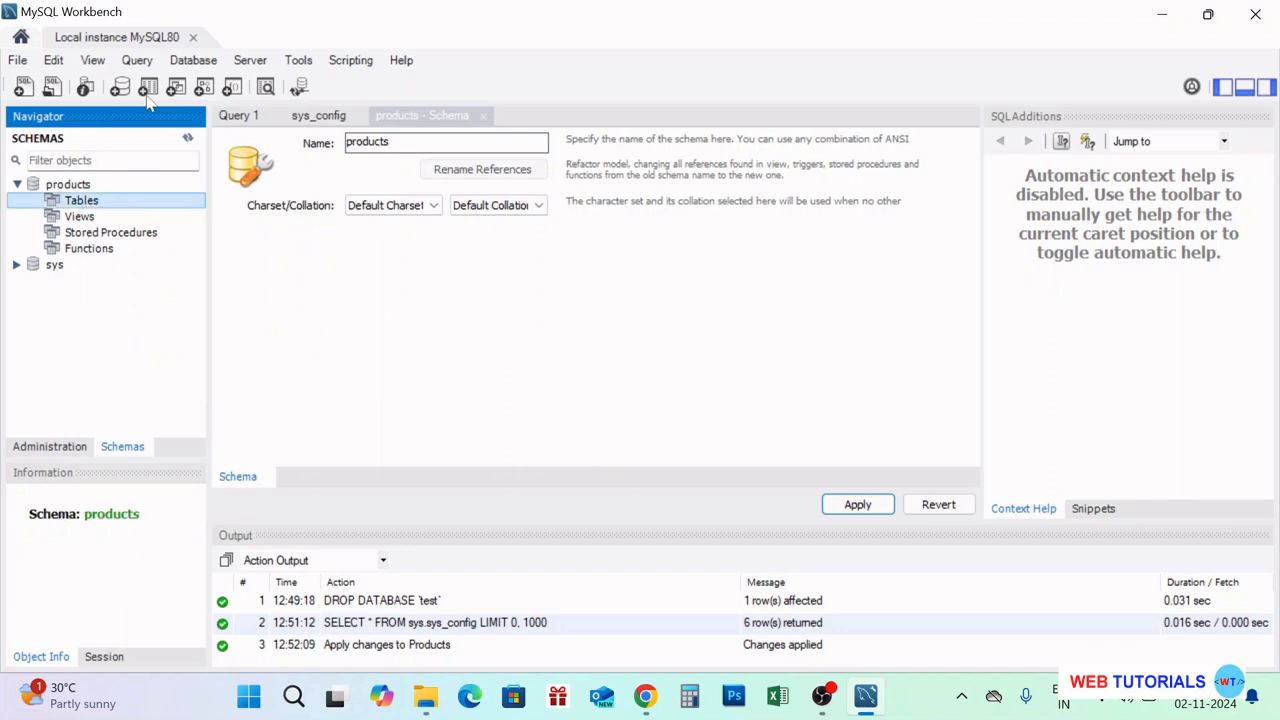
pyautogui.click(148, 88)
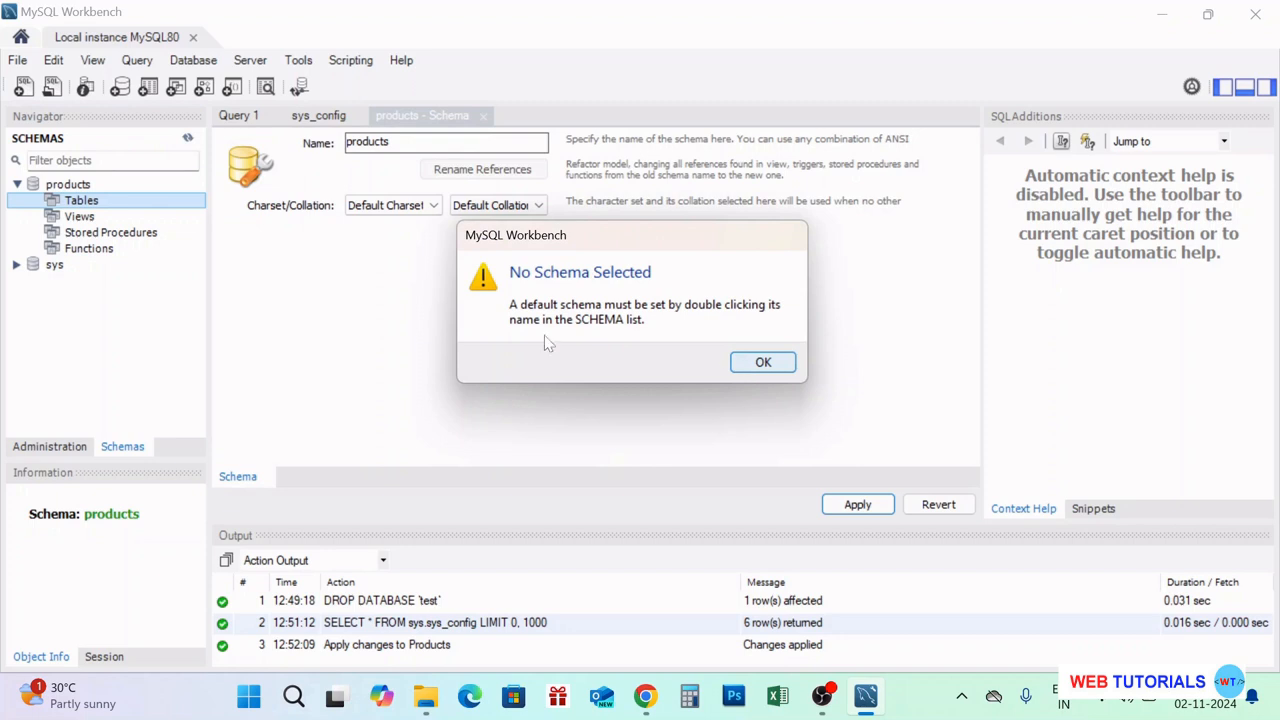
pyautogui.click(757, 363)
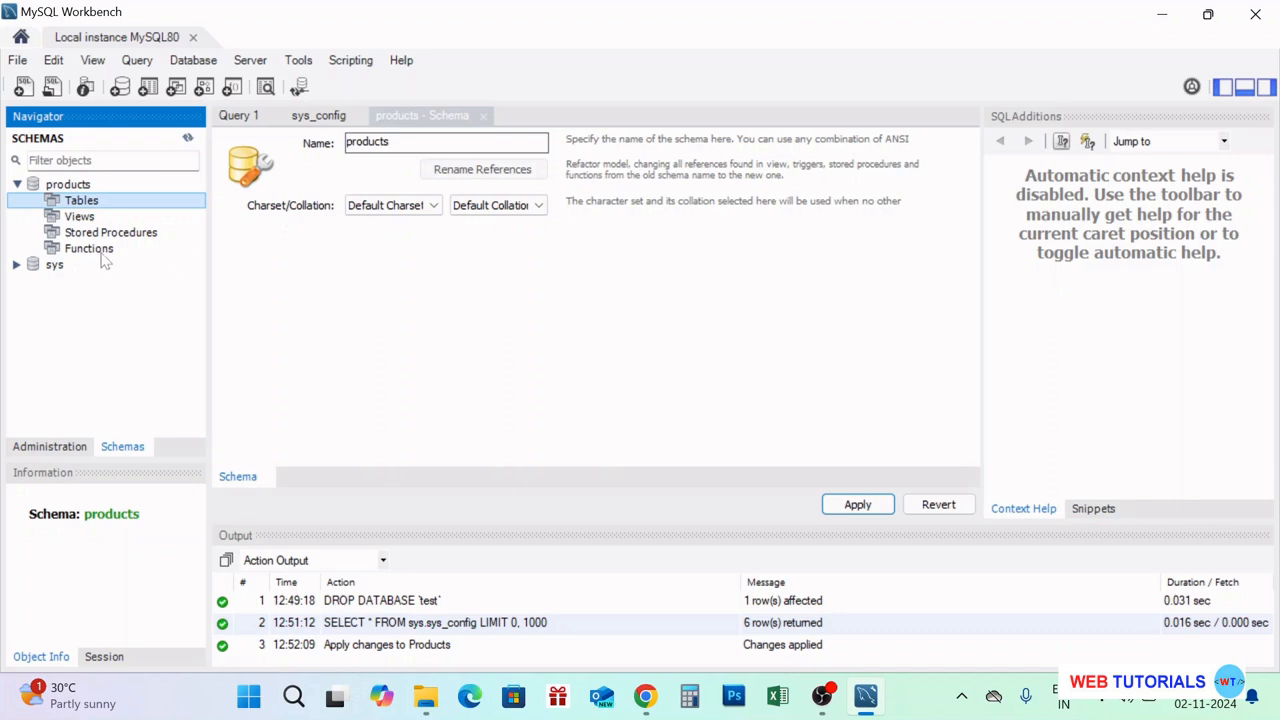
# Set products as the default schema, start a new table named product in it and collapse the table's header details.
pyautogui.click(76, 186)
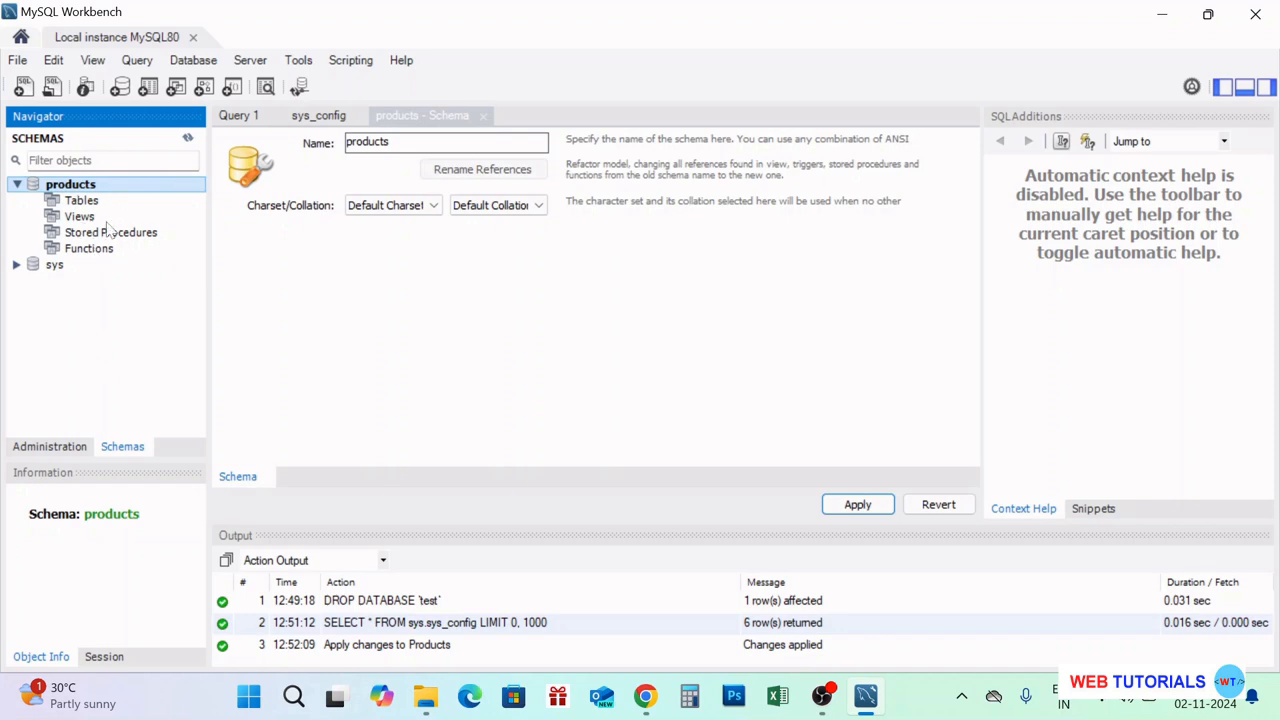
pyautogui.click(148, 88)
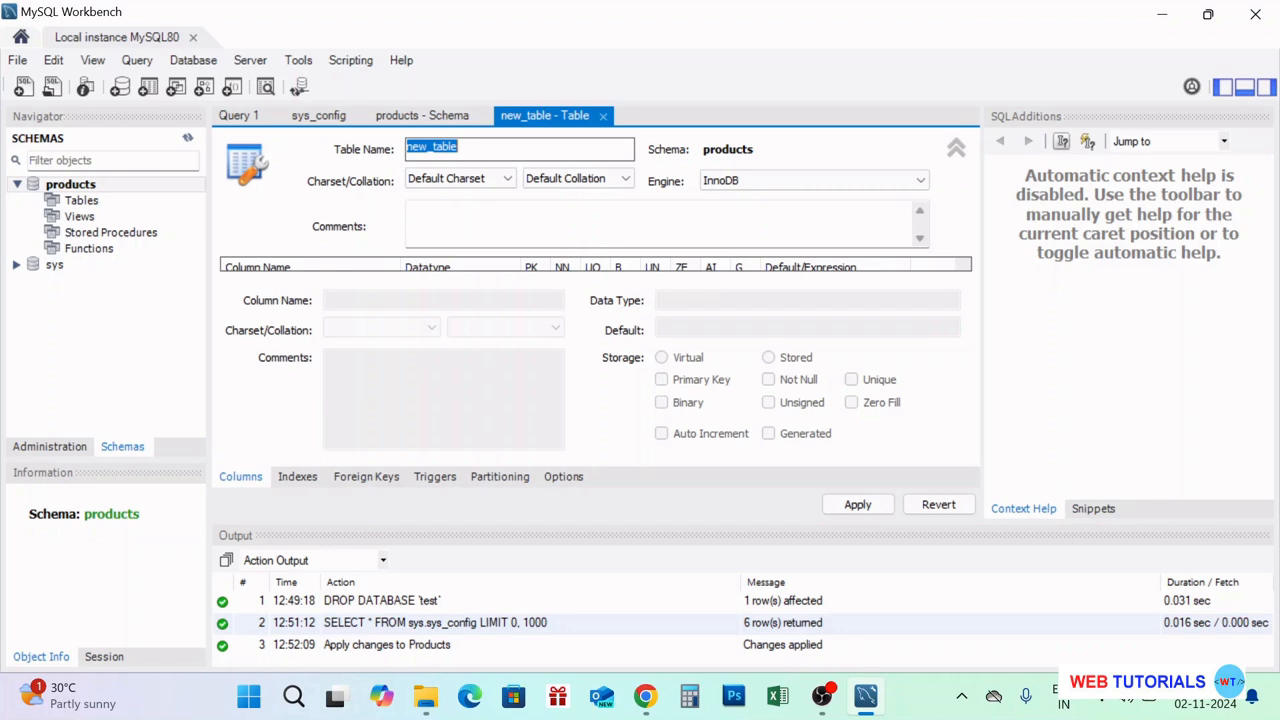
pyautogui.write('product')
pyautogui.click(956, 148)
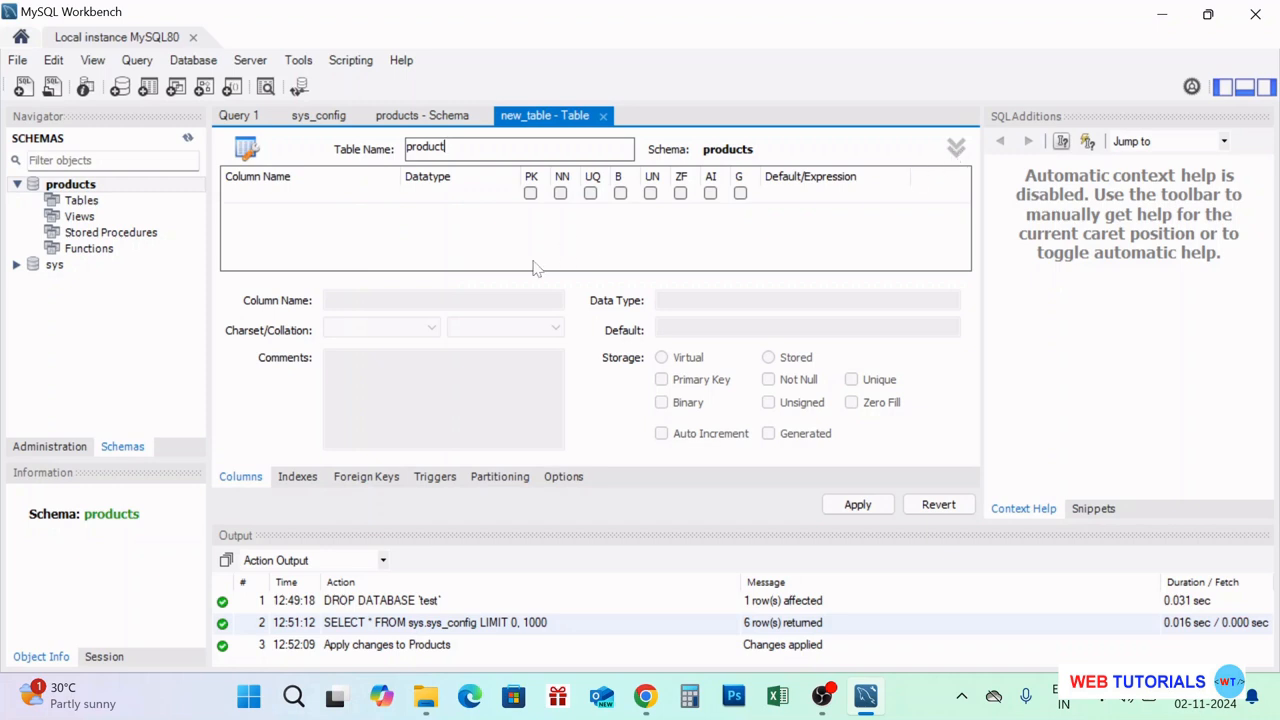
# Add an INT column named ProductId to the product table as a not-null, auto-incrementing primary key.
pyautogui.click(270, 203)
pyautogui.click(268, 196)
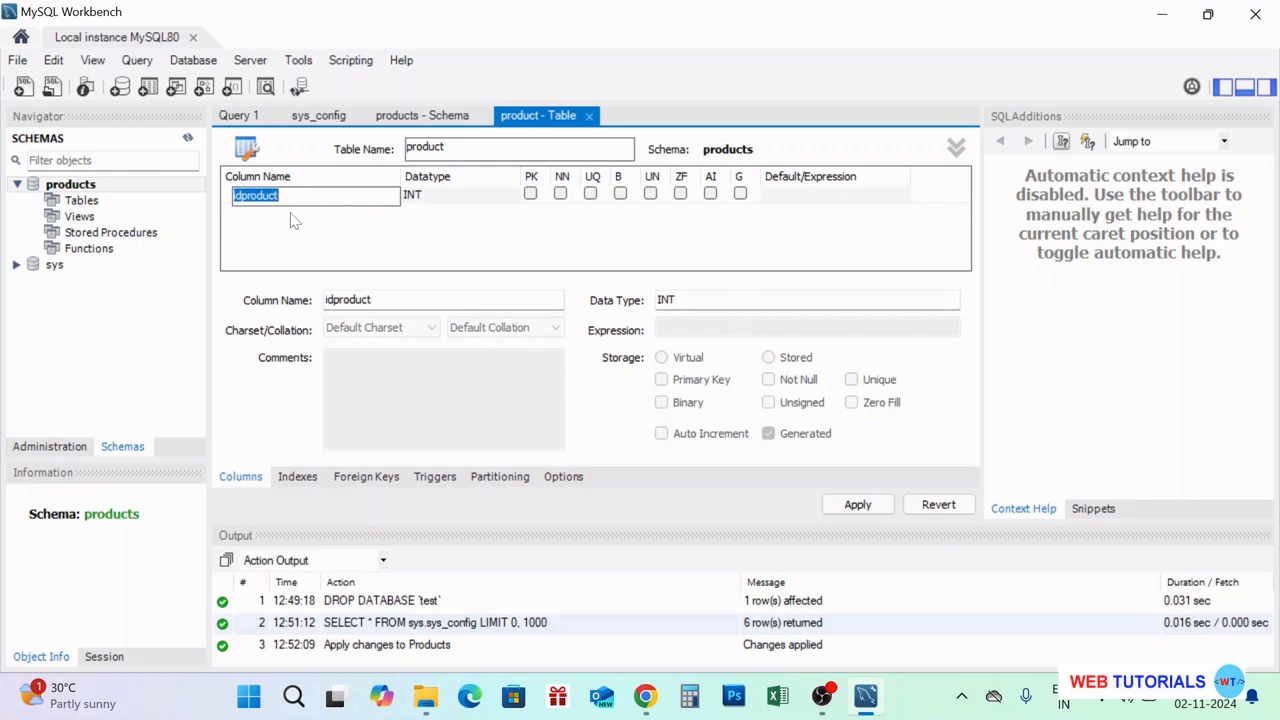
pyautogui.write('ProductId')
pyautogui.press('Return')
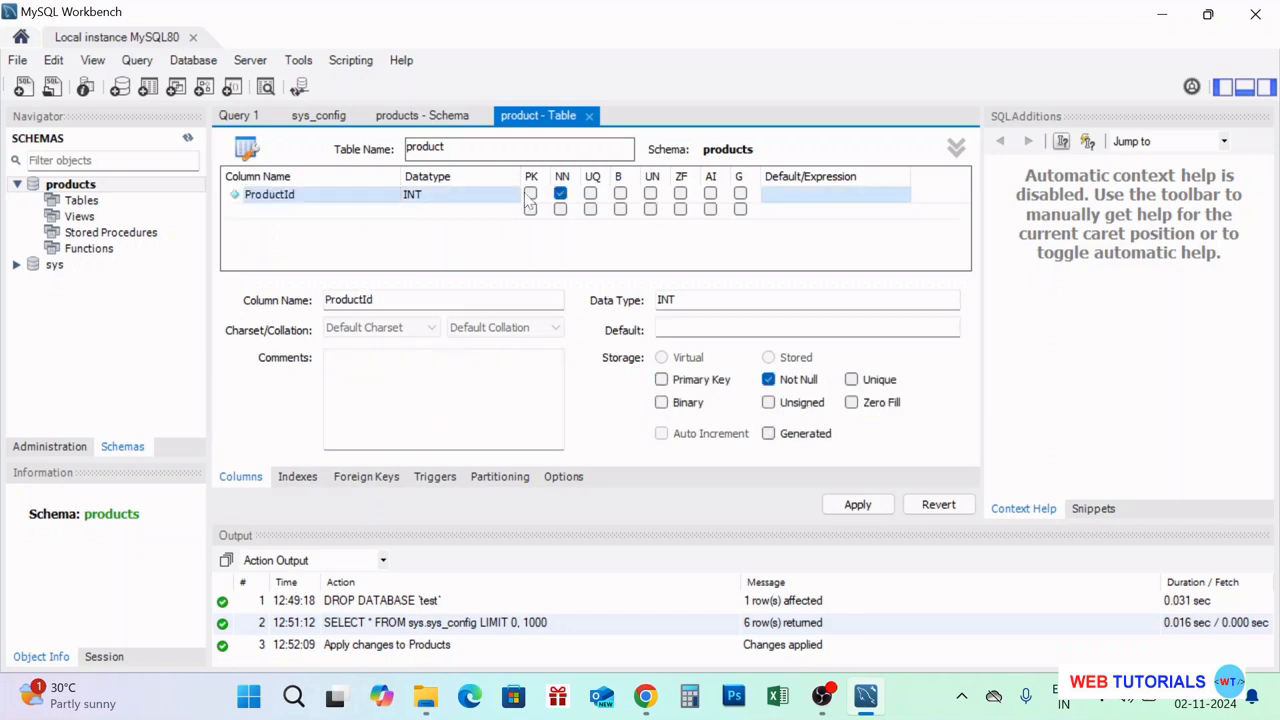
pyautogui.click(530, 196)
pyautogui.click(711, 194)
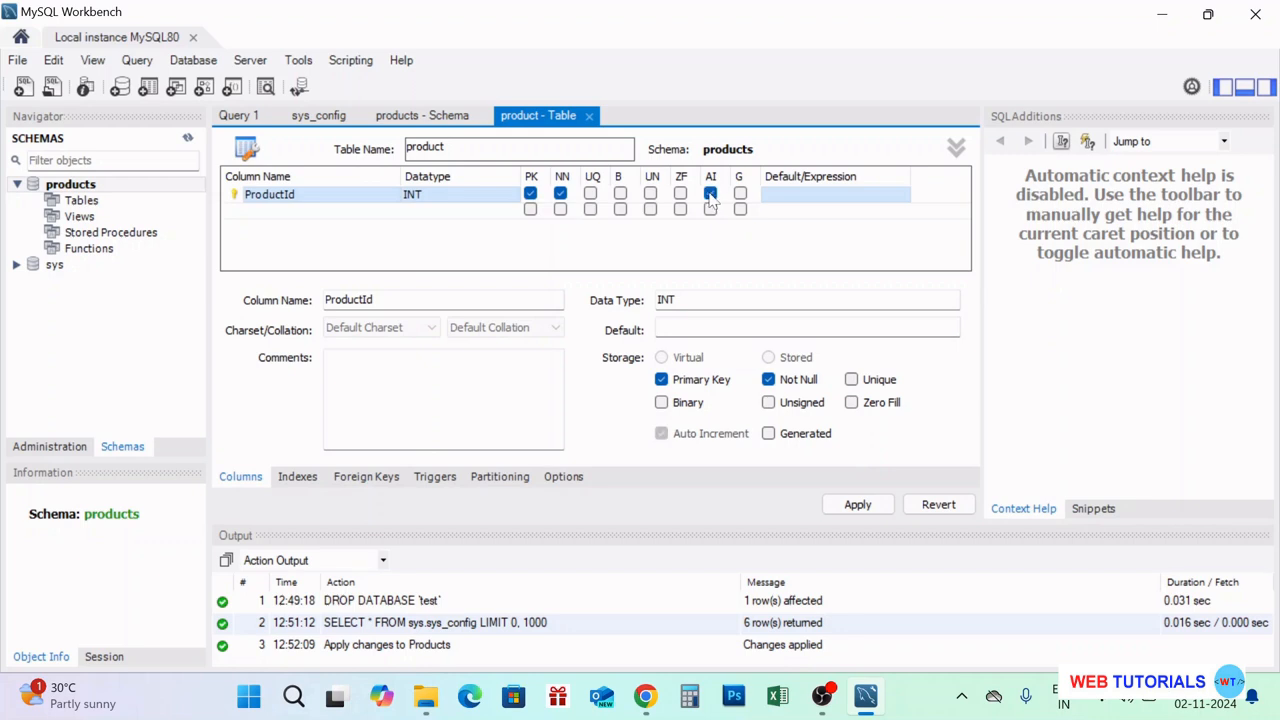
# Add a VARCHAR(45) column named name to the product table.
pyautogui.doubleClick(293, 212)
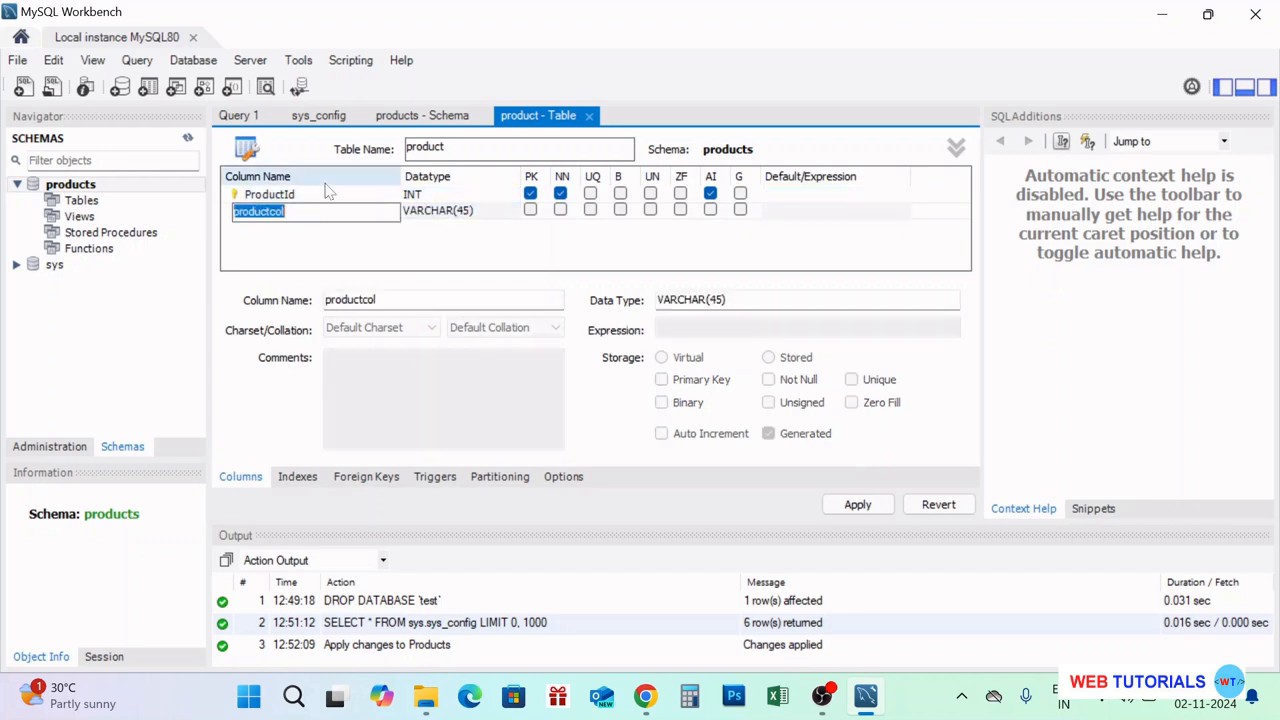
pyautogui.write('name')
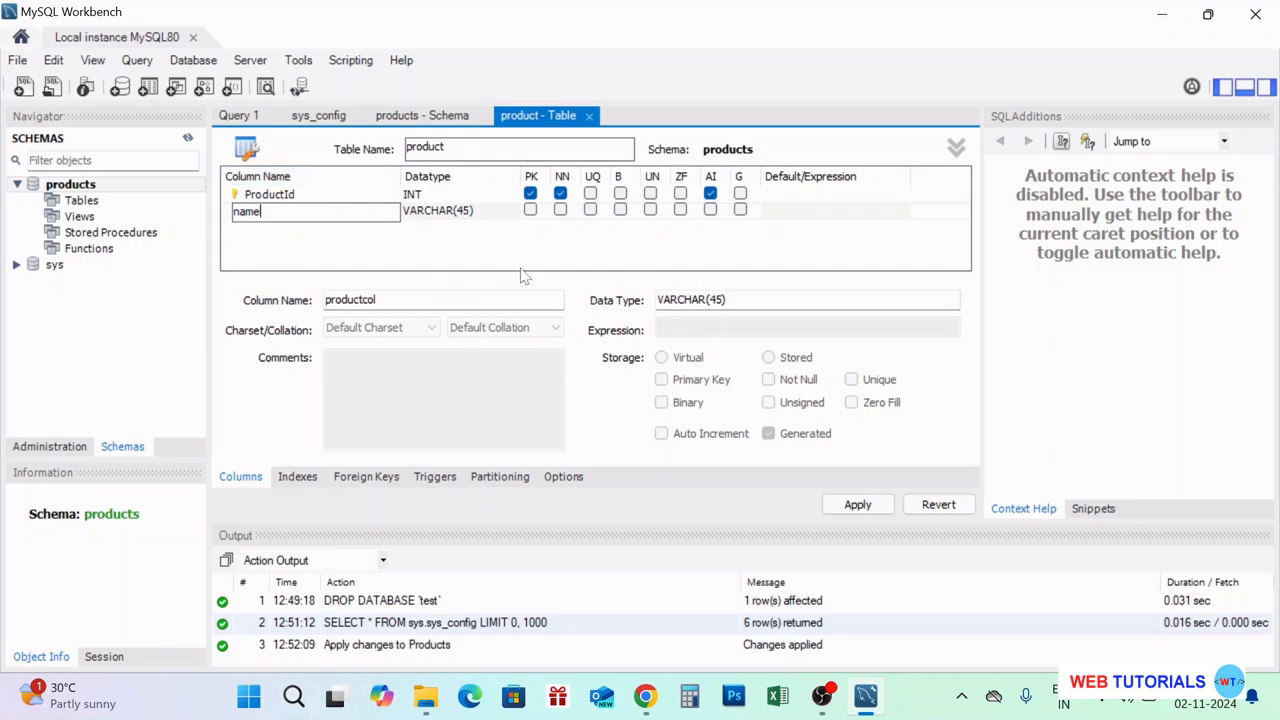
pyautogui.click(443, 228)
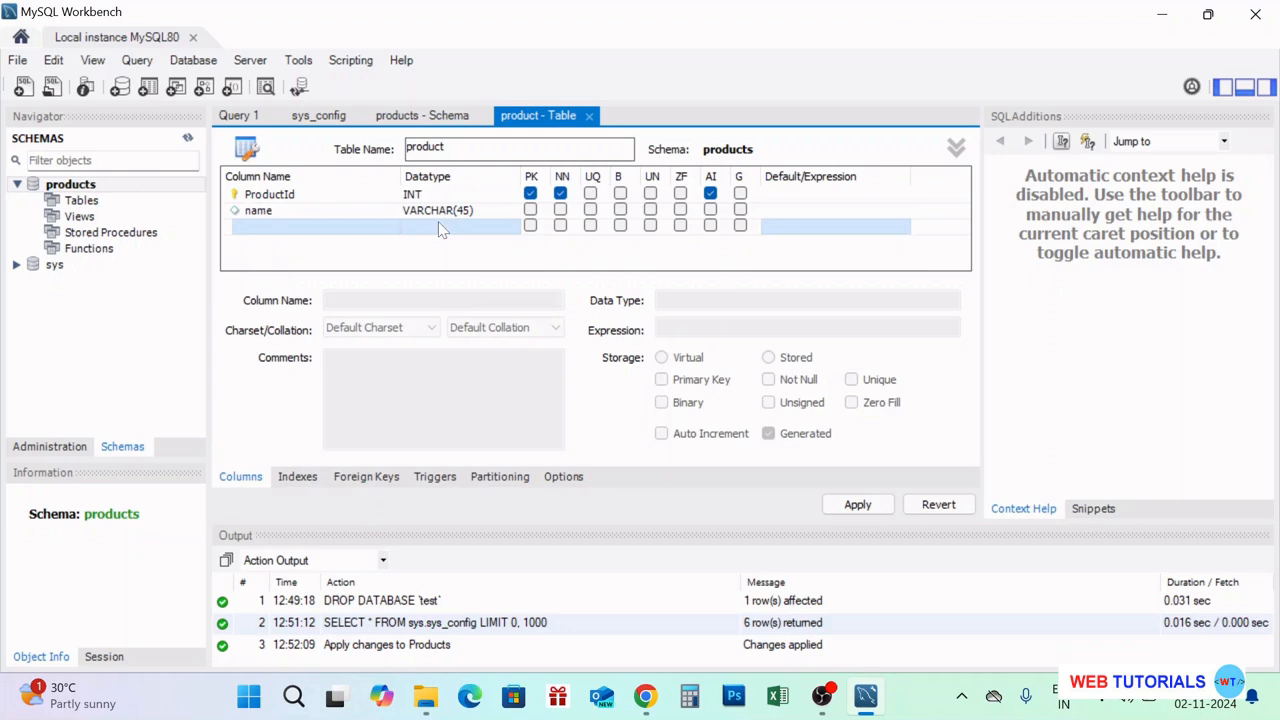
# Add a column named price to the product table with the datatype FLOAT.
pyautogui.doubleClick(290, 232)
pyautogui.write('pr')
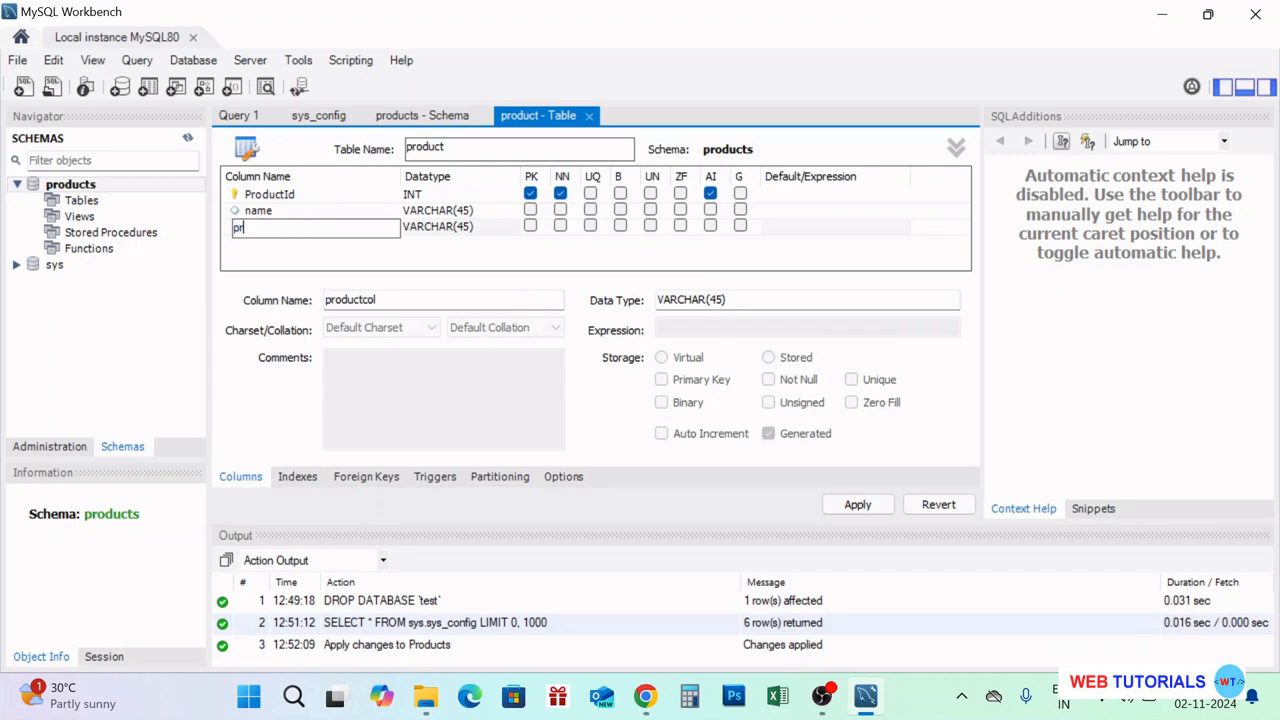
pyautogui.write('ice')
pyautogui.press('Return')
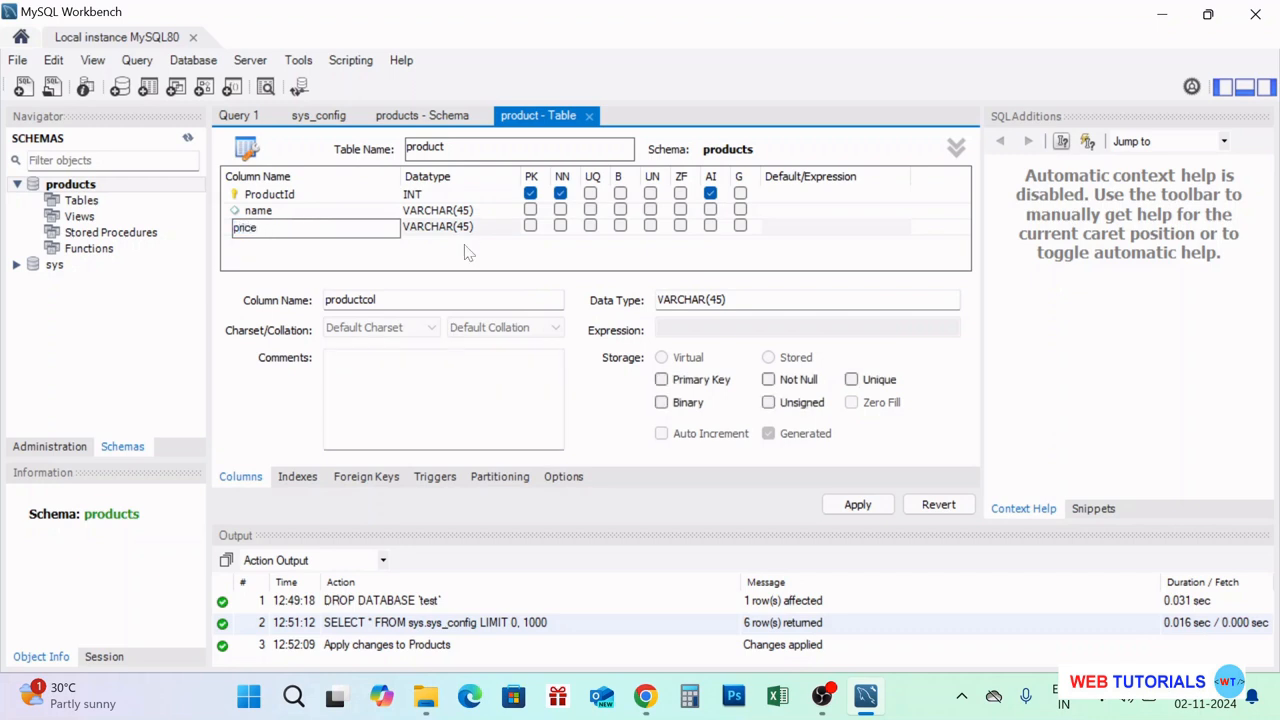
pyautogui.doubleClick(470, 228)
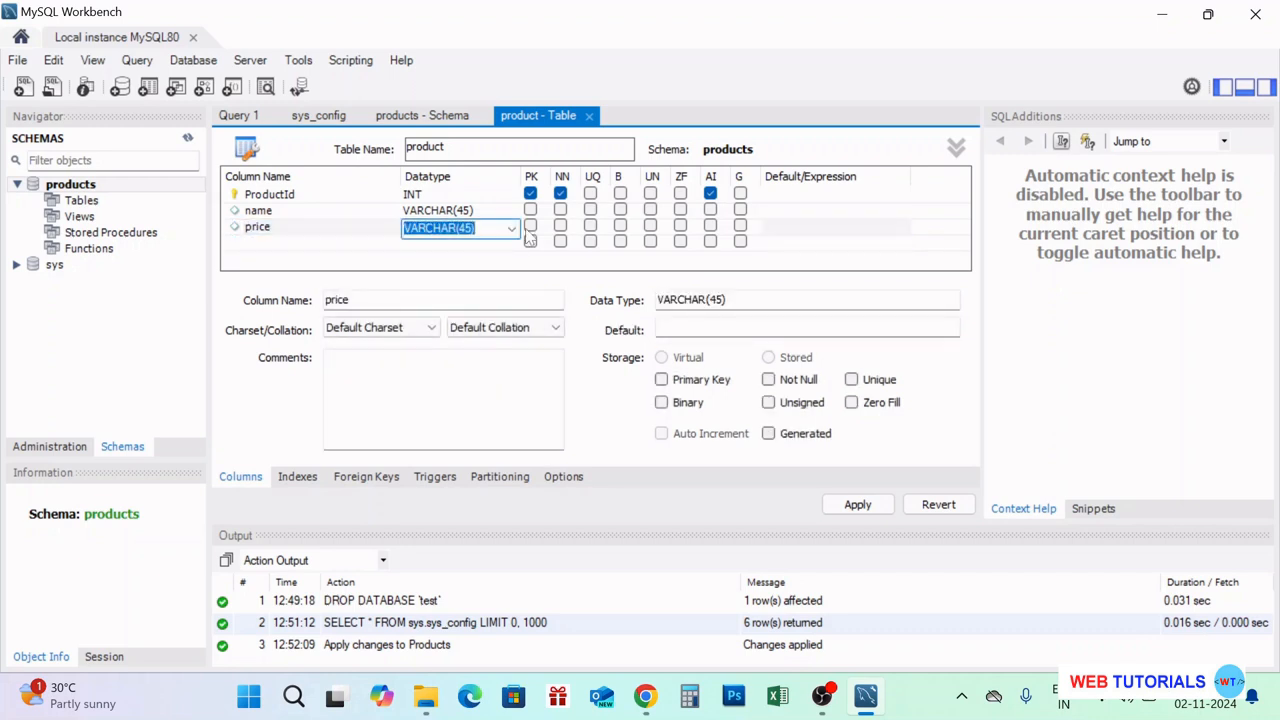
pyautogui.click(511, 230)
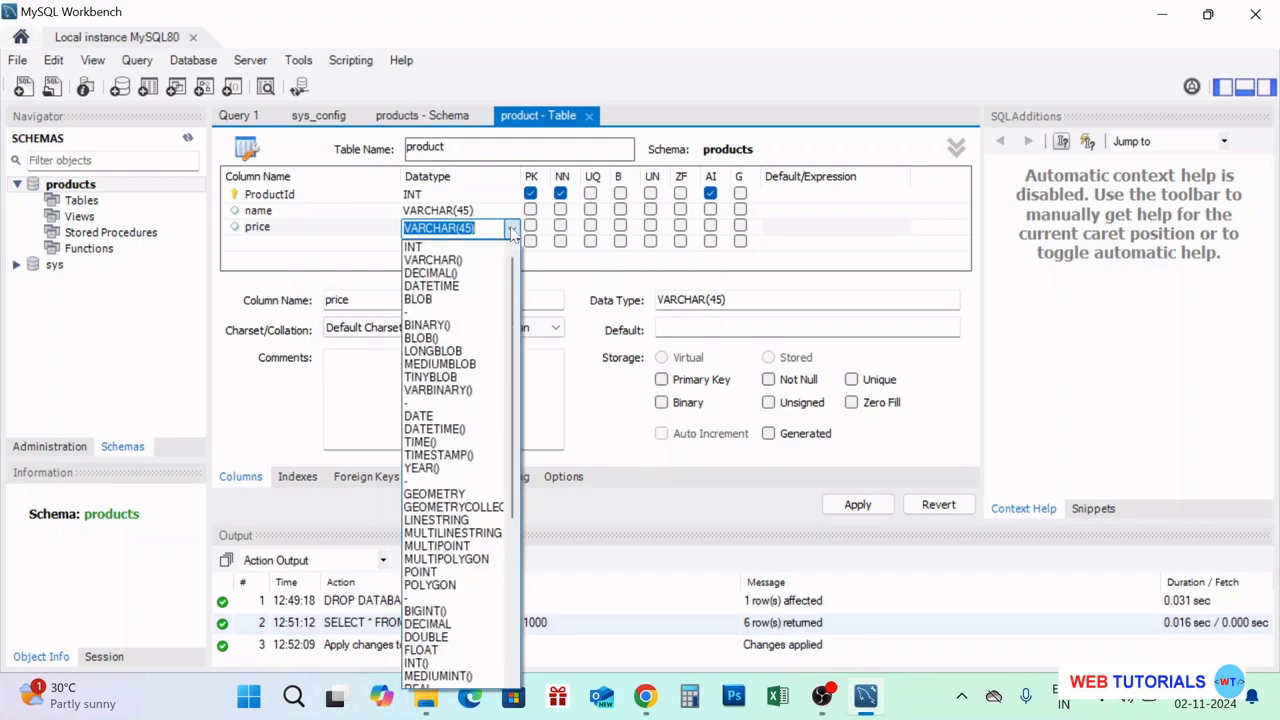
pyautogui.click(438, 651)
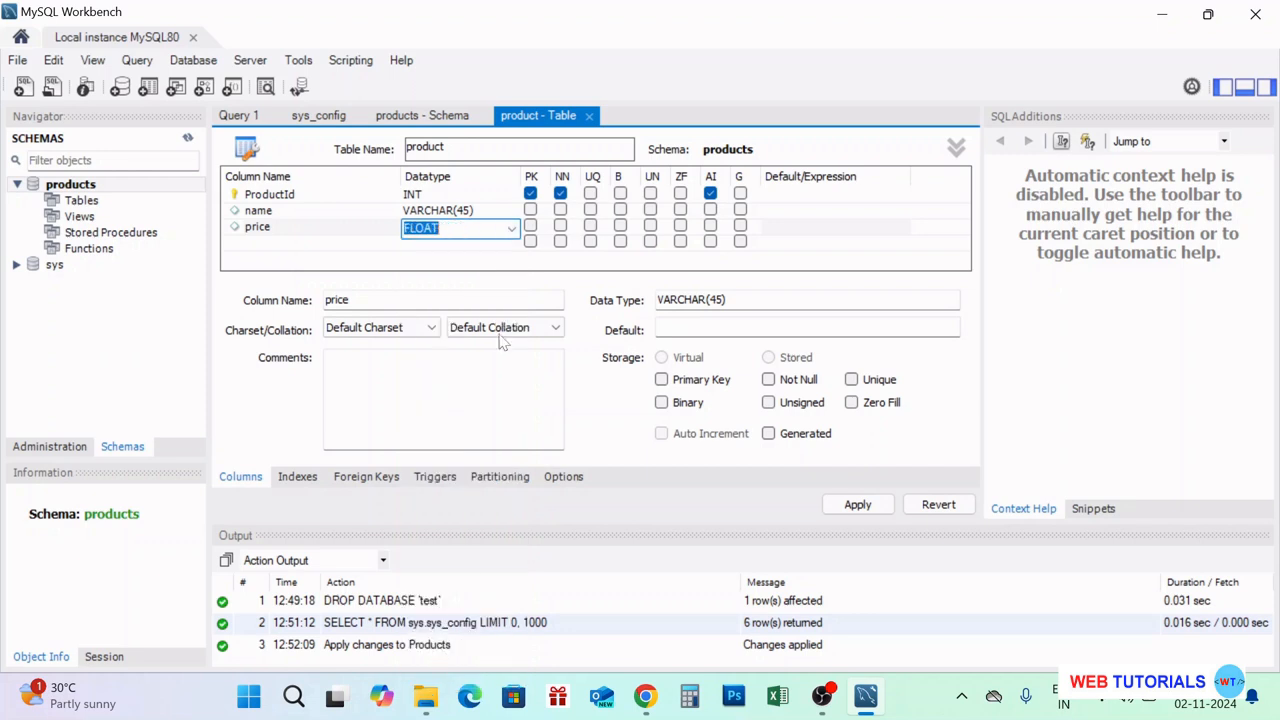
# Mark the price and name columns as not null, and make name unique as well.
pyautogui.click(561, 227)
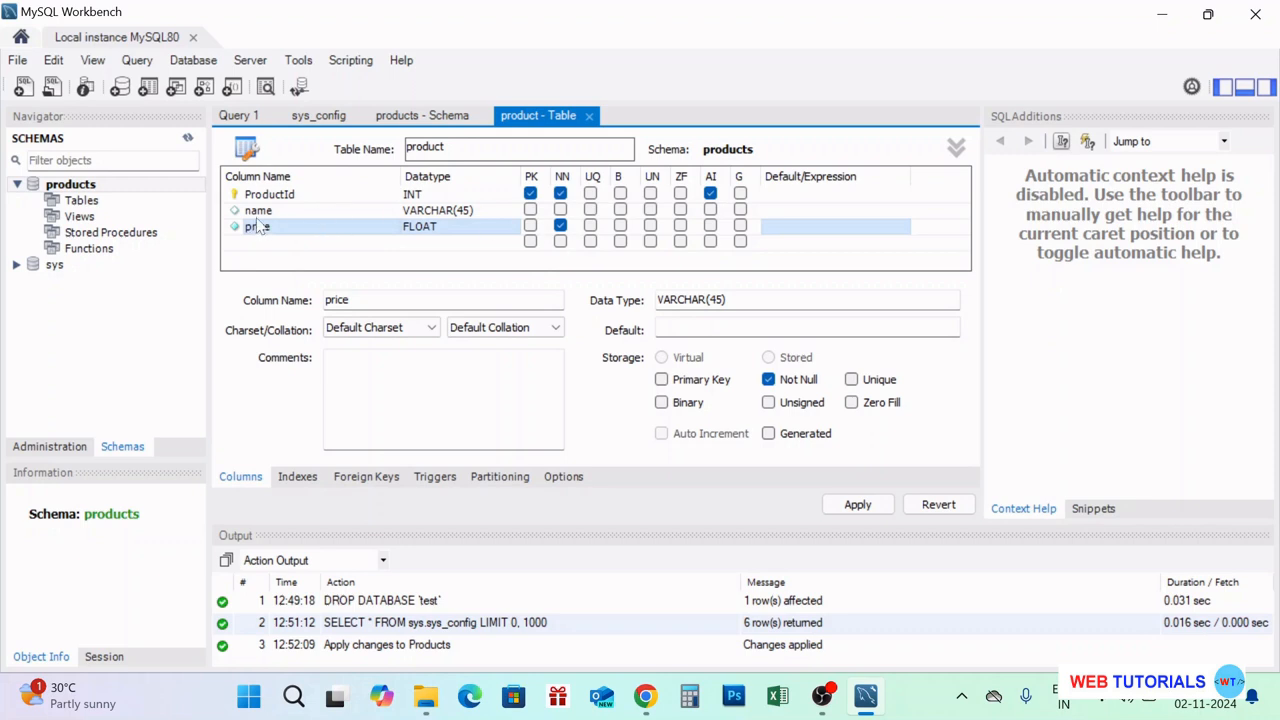
pyautogui.click(560, 211)
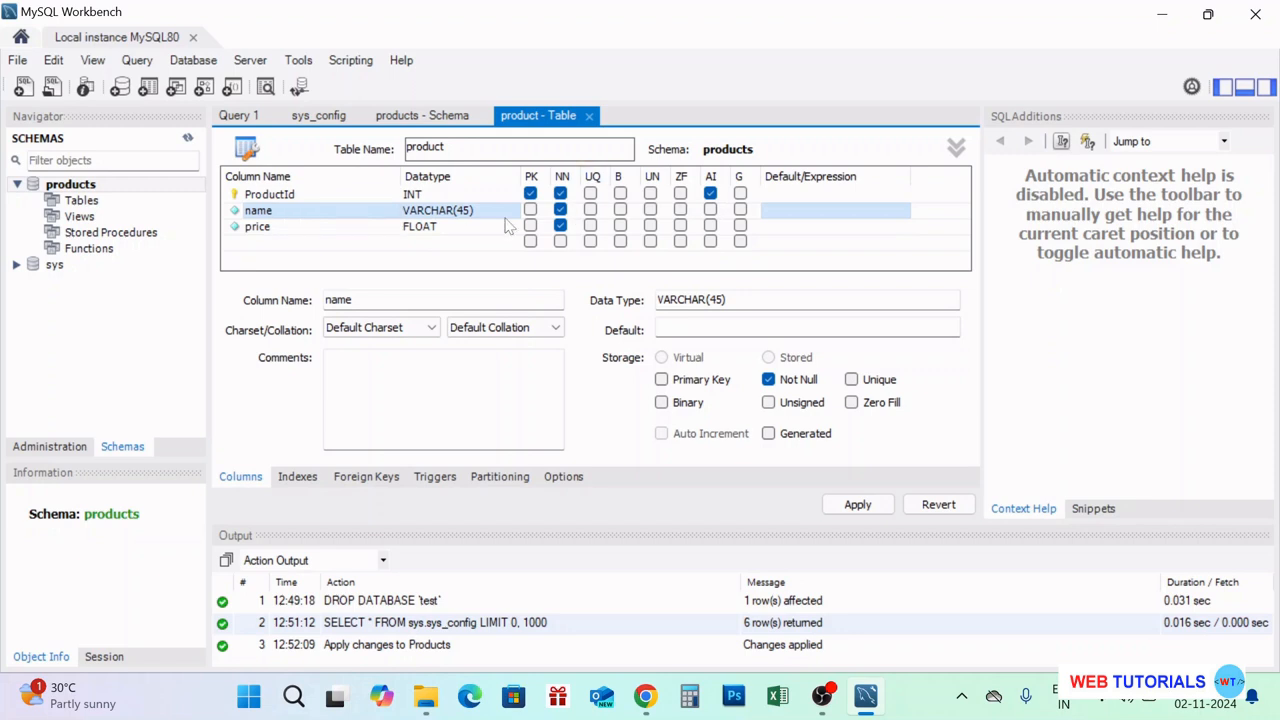
pyautogui.click(590, 210)
# Add a column named quantity to the product table with datatype INT and mark it as not null.
pyautogui.doubleClick(275, 243)
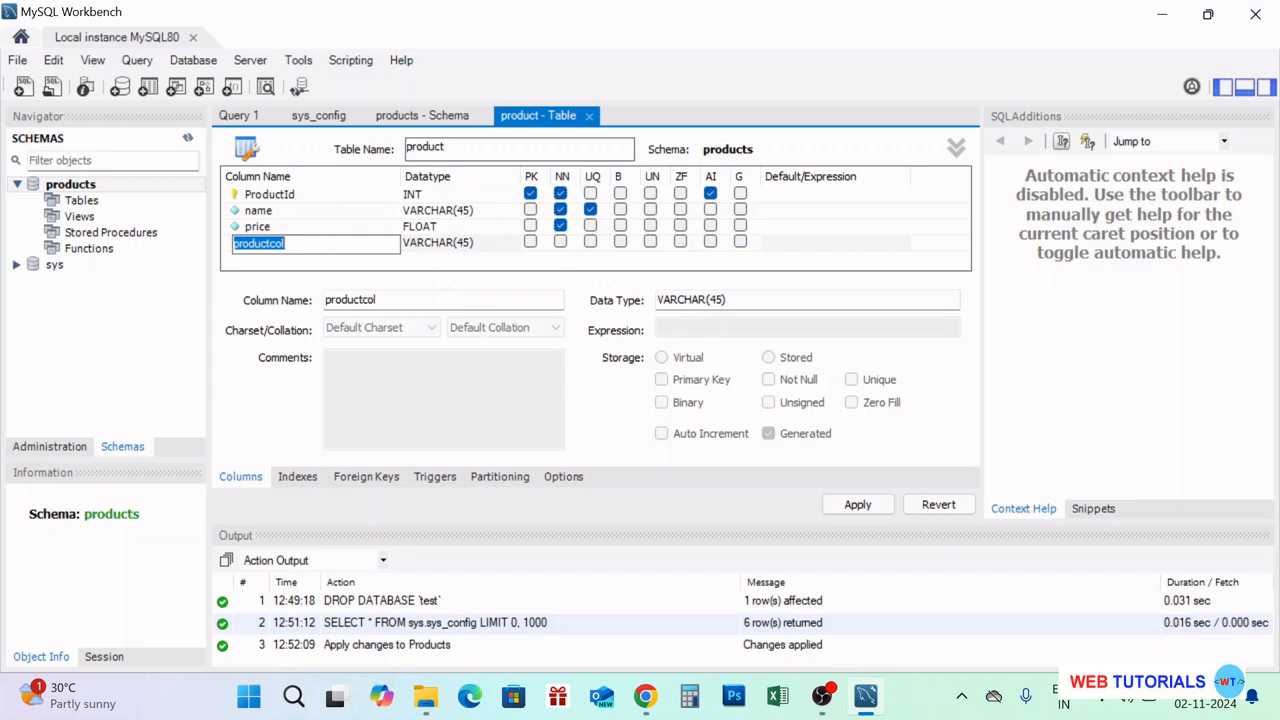
pyautogui.write('quantity')
pyautogui.click(484, 284)
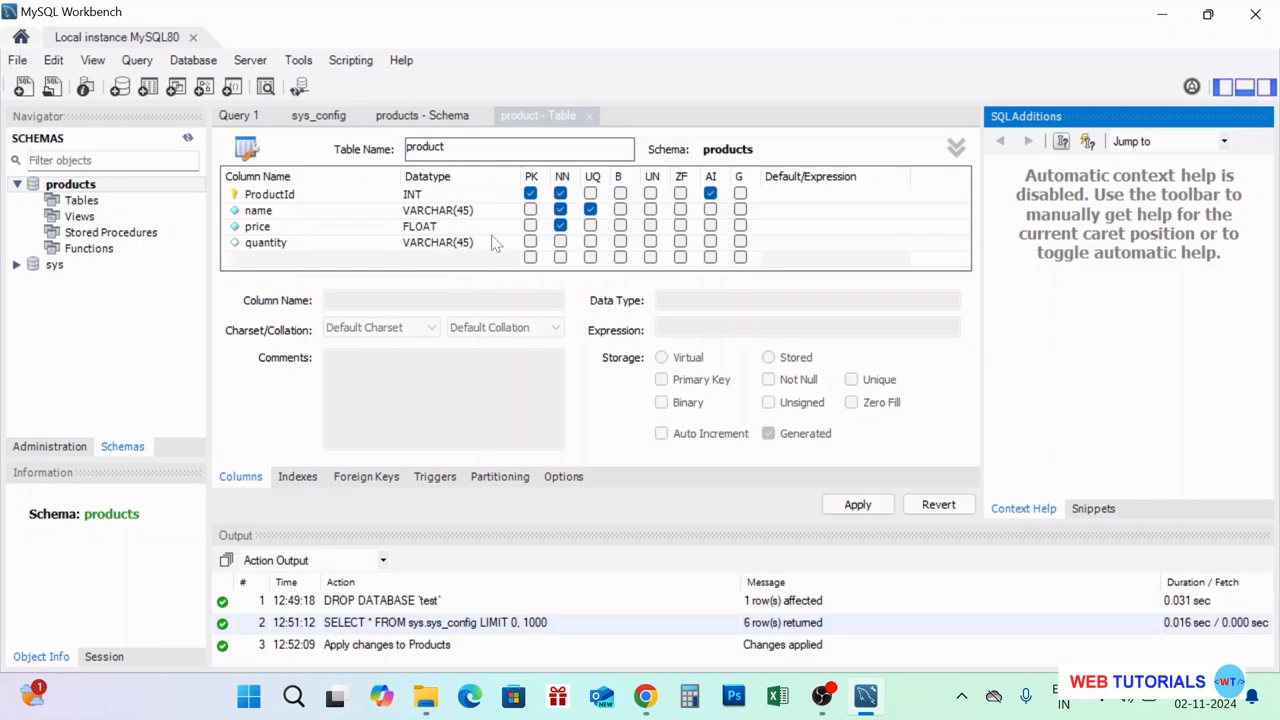
pyautogui.click(496, 245)
pyautogui.click(488, 244)
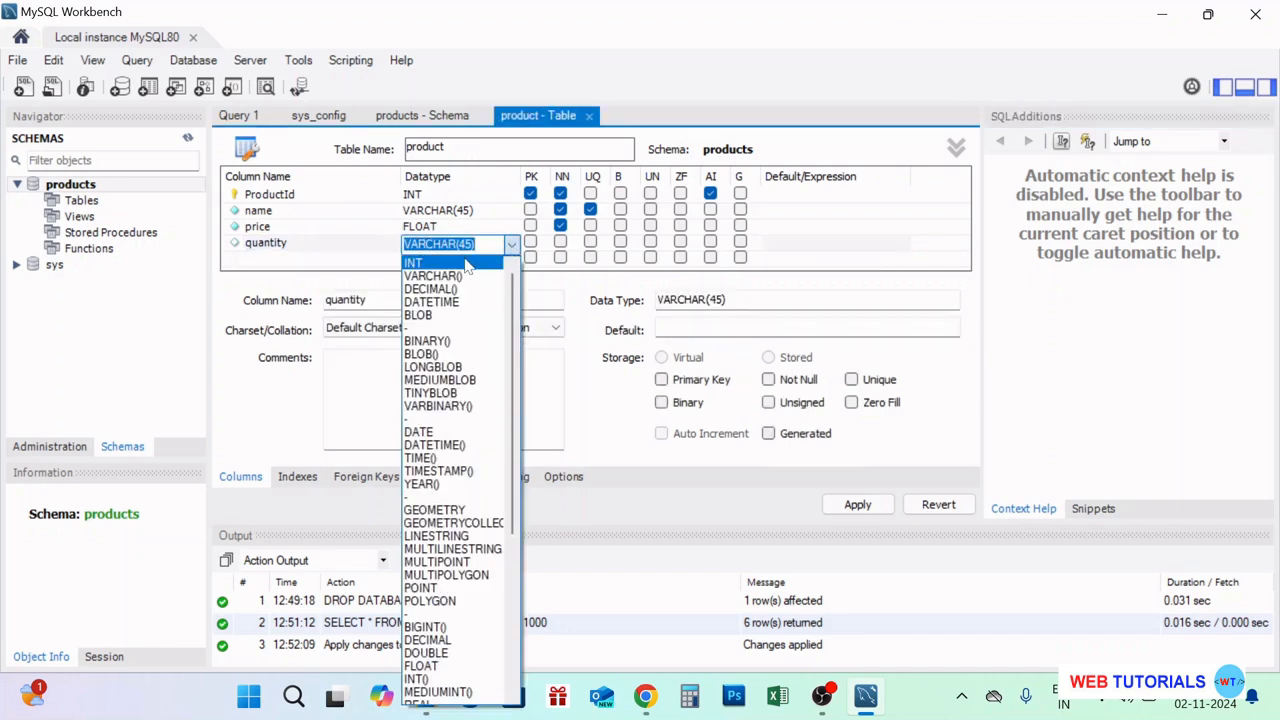
pyautogui.click(465, 263)
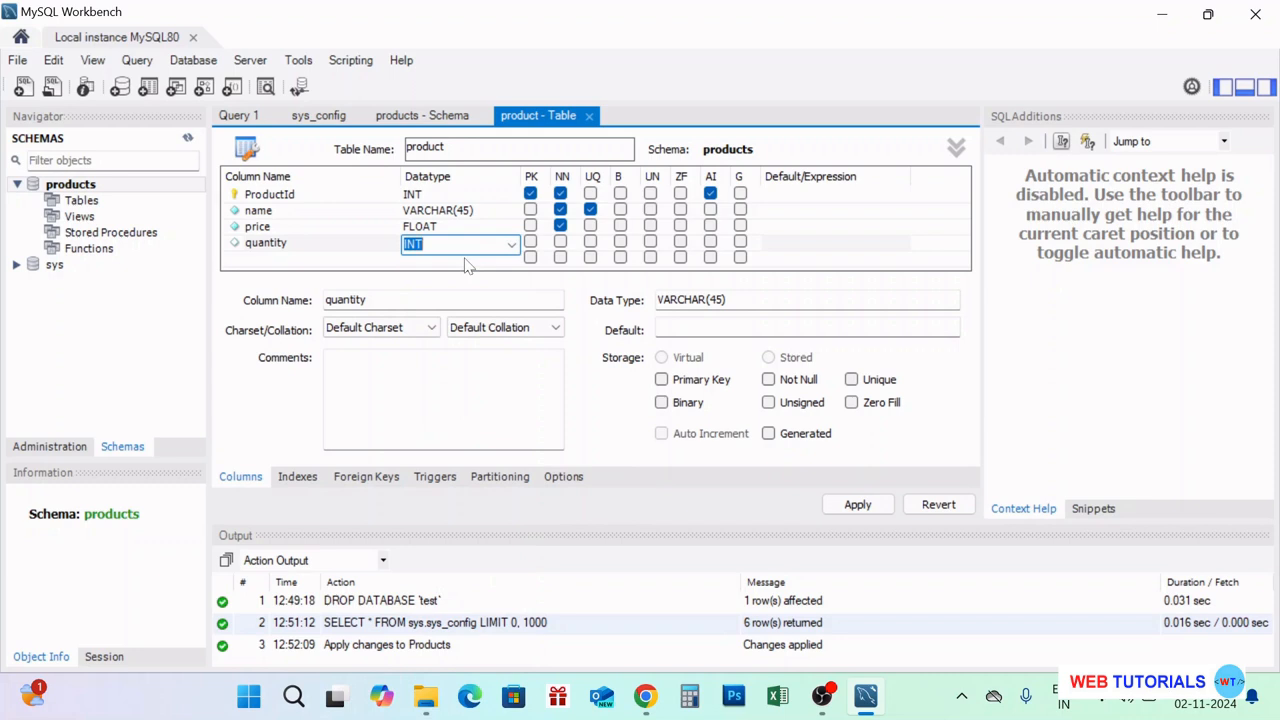
pyautogui.click(560, 242)
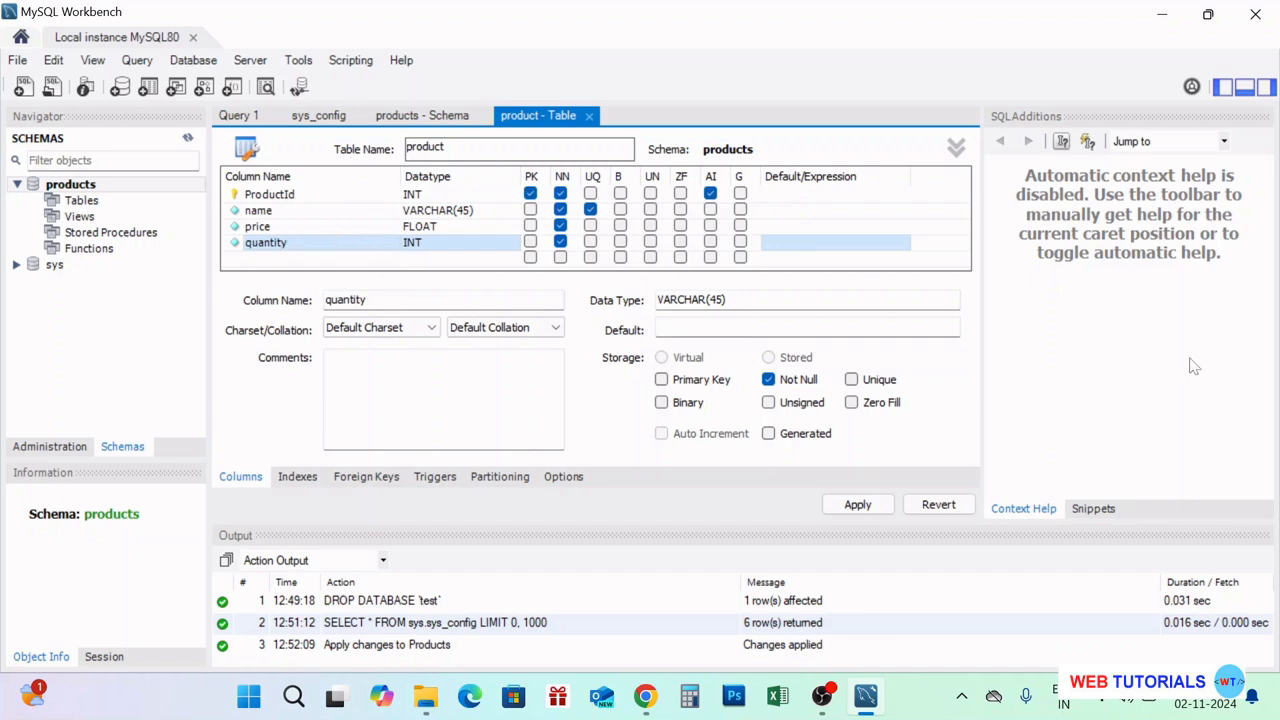
# Apply the product table definition by executing its CREATE TABLE script on the database.
pyautogui.click(857, 506)
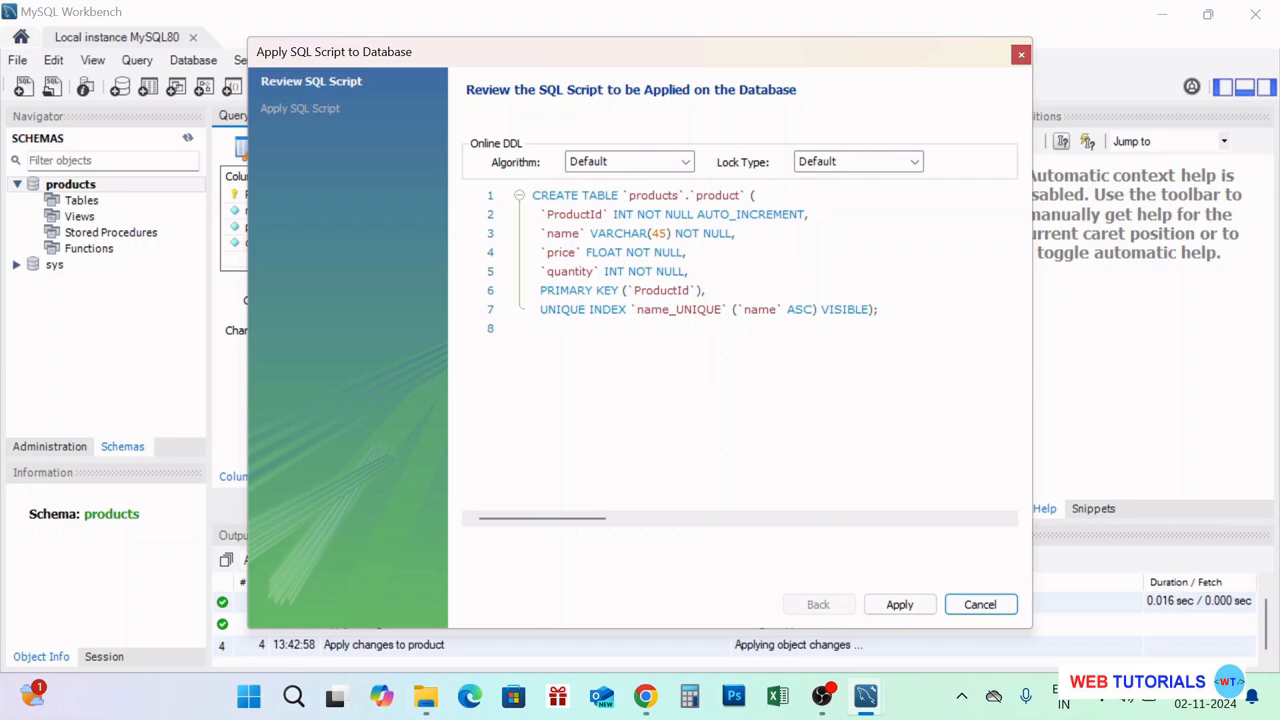
pyautogui.click(923, 610)
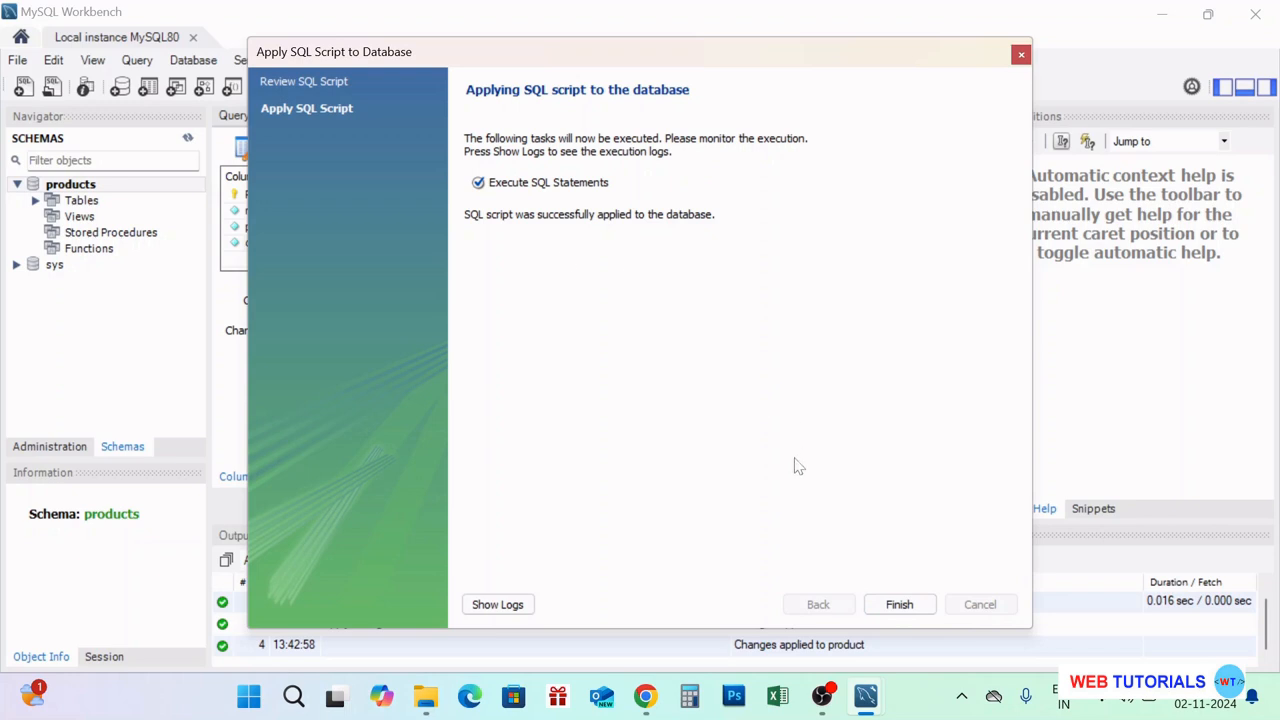
pyautogui.click(922, 608)
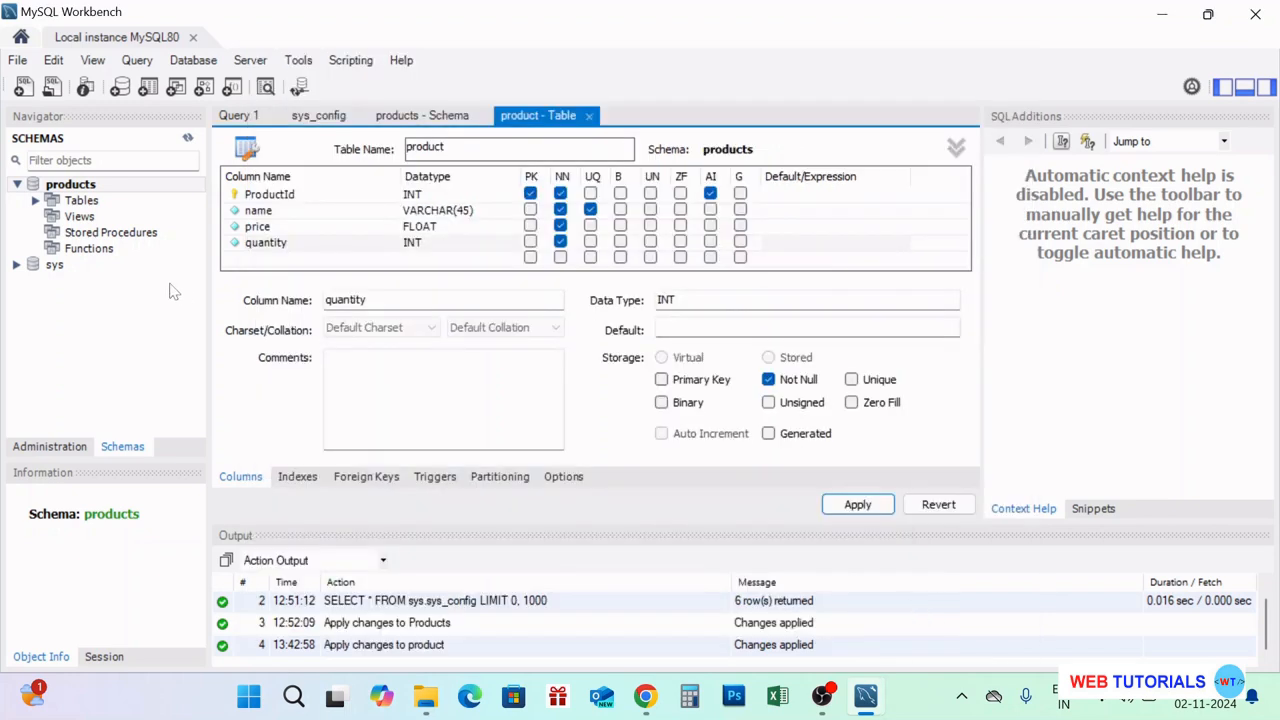
# Refresh the schema tree, expand the products tables down to product and open that table's rows in a result grid.
pyautogui.click(188, 141)
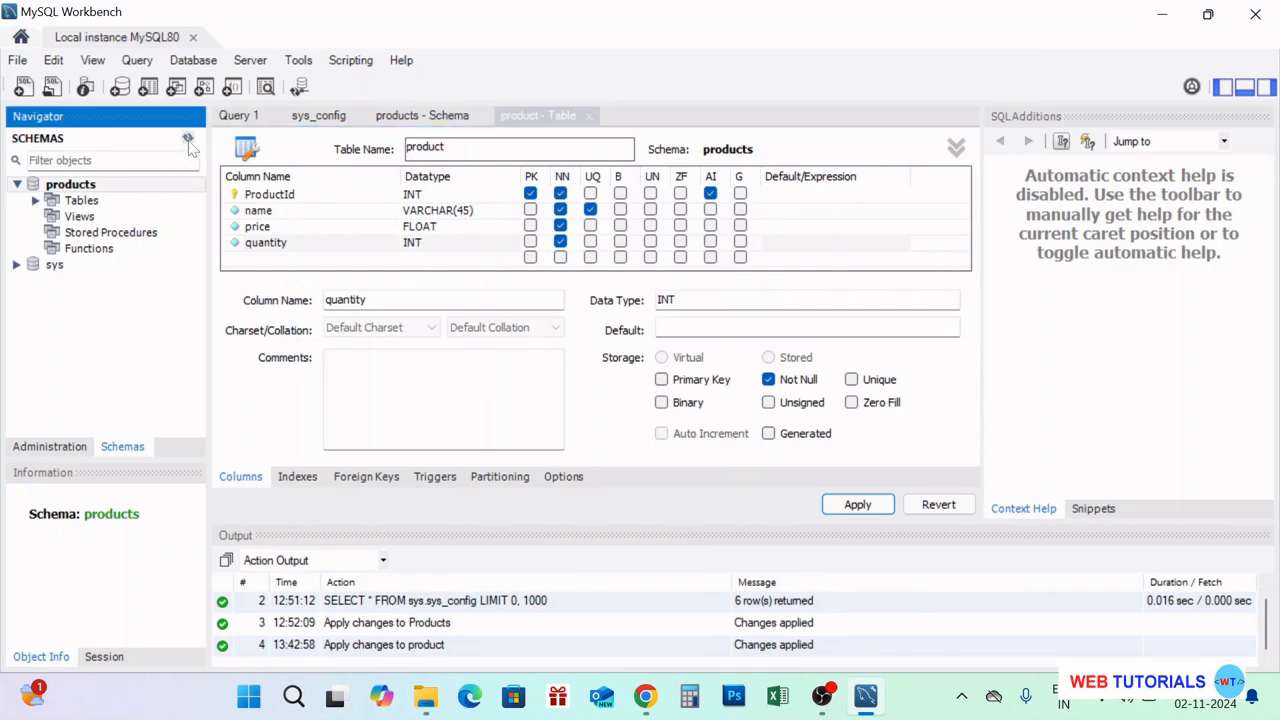
pyautogui.click(35, 201)
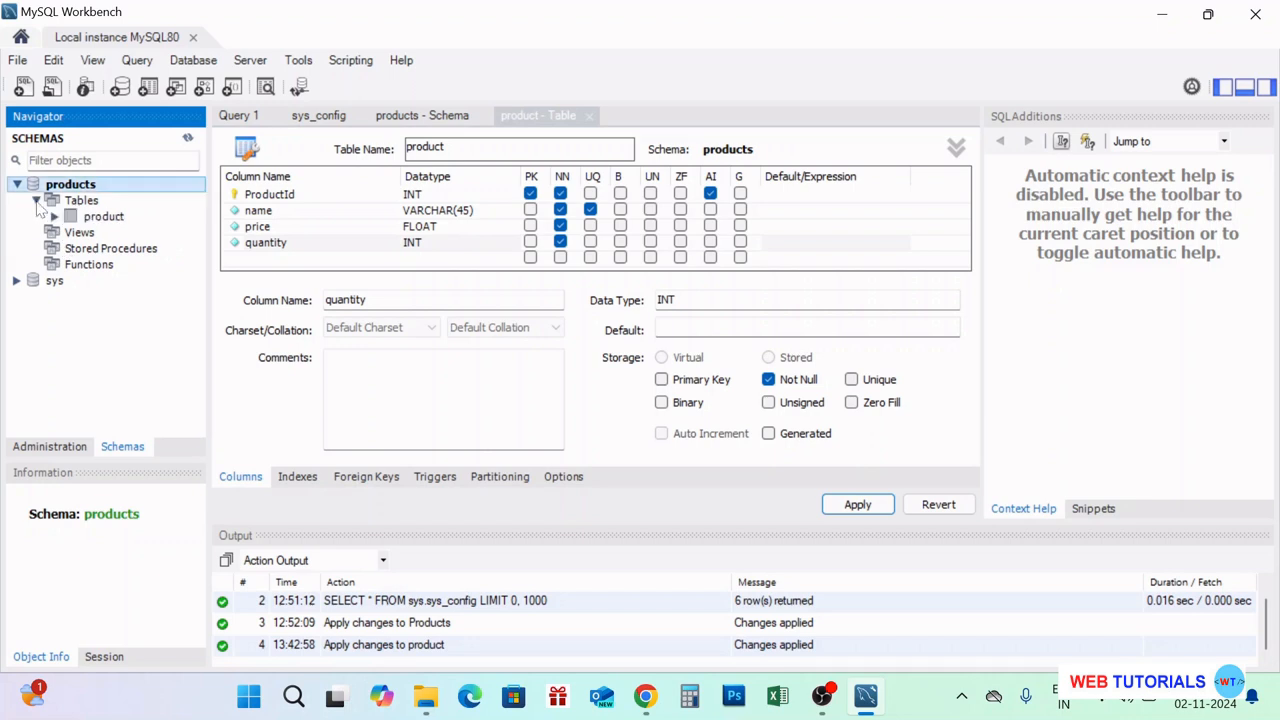
pyautogui.click(104, 218)
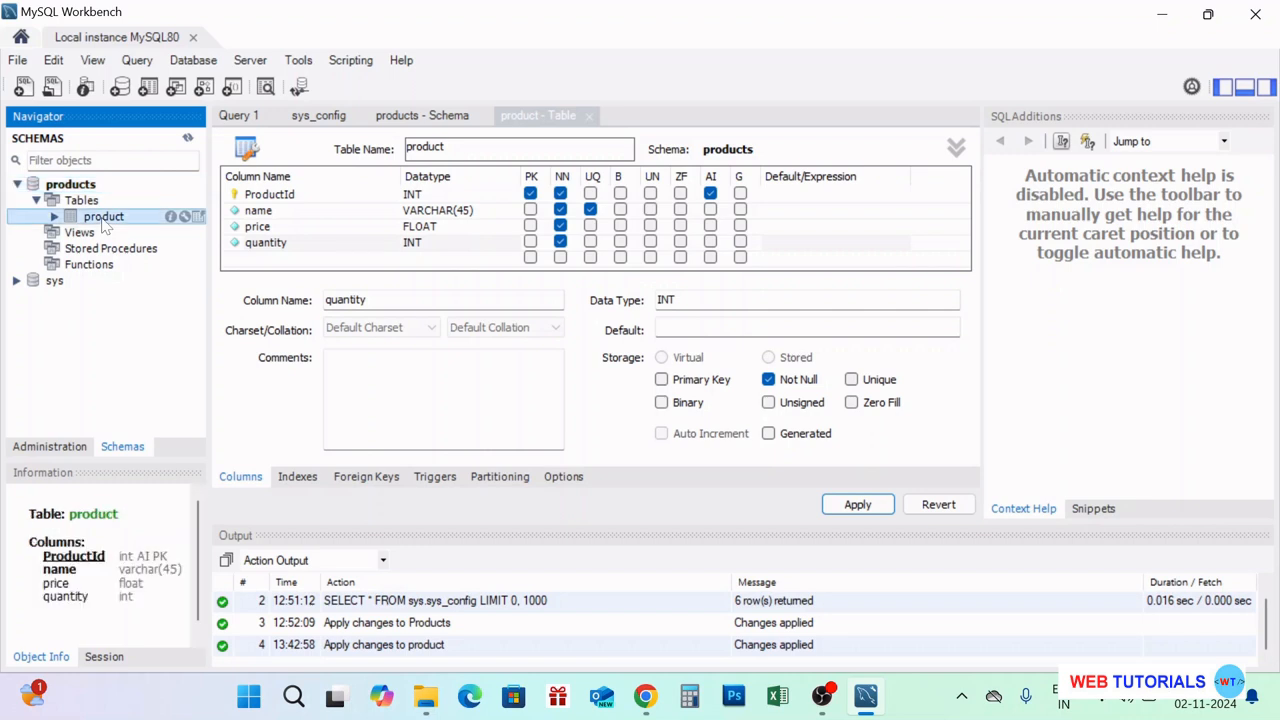
pyautogui.doubleClick(104, 220)
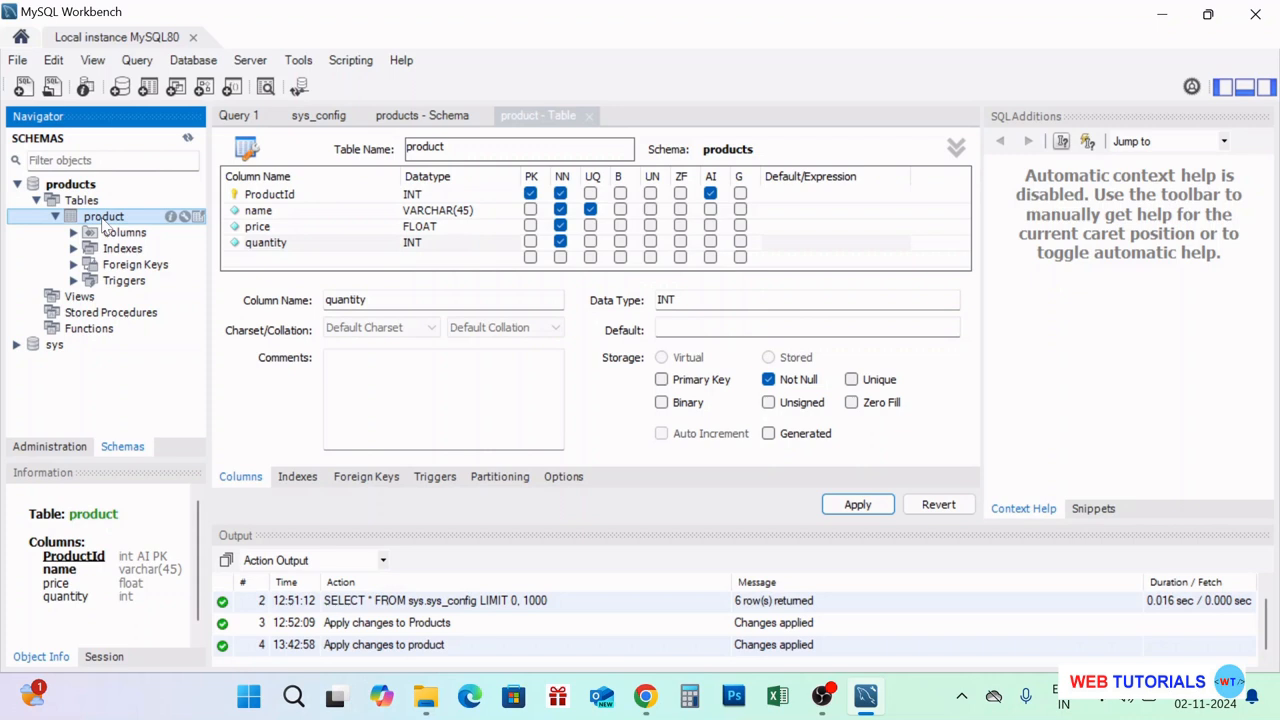
pyautogui.click(199, 218)
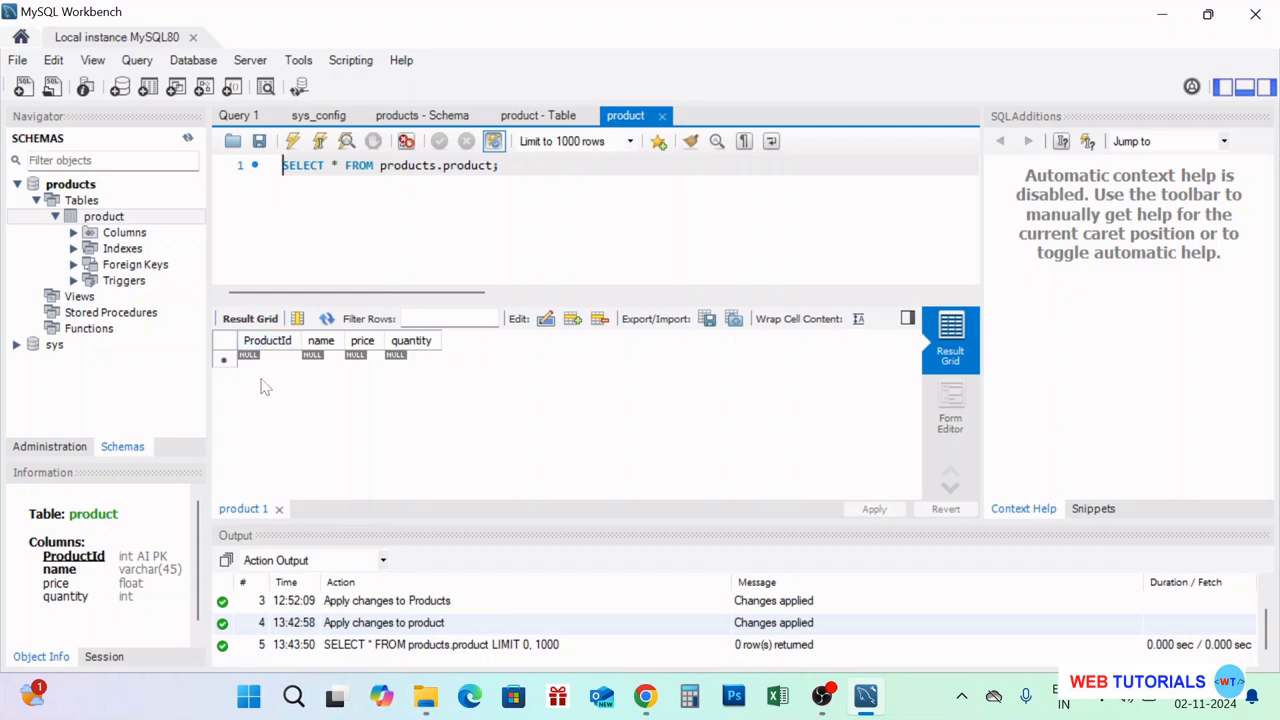
# Enter a first product row with name football, price 450.55 and quantity 10, leaving ProductId empty.
pyautogui.click(322, 362)
pyautogui.doubleClick(322, 362)
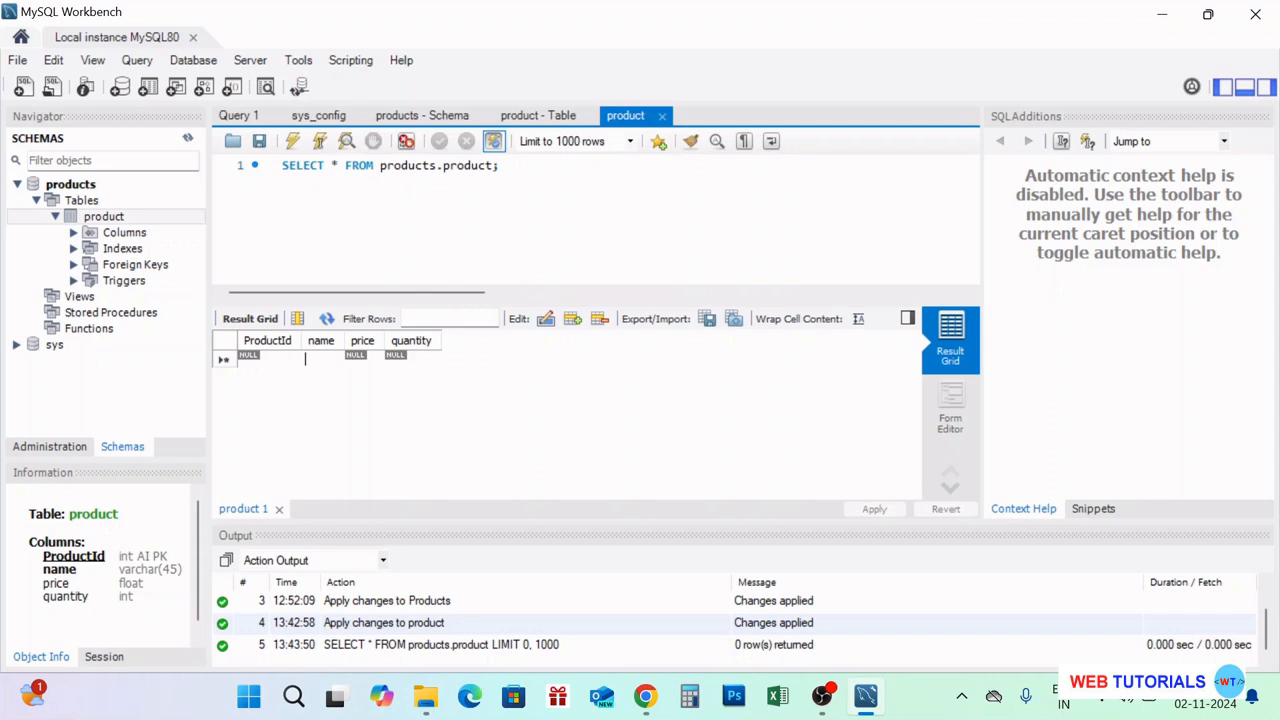
pyautogui.write('football')
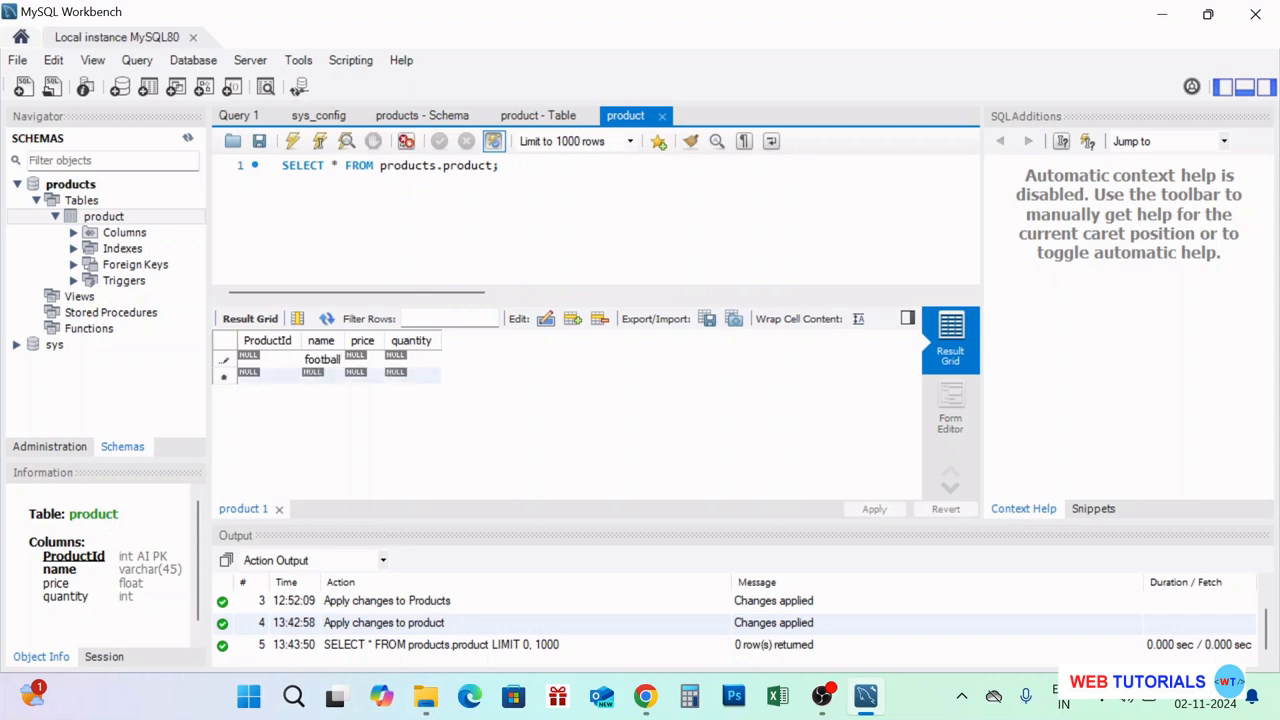
pyautogui.press('Tab')
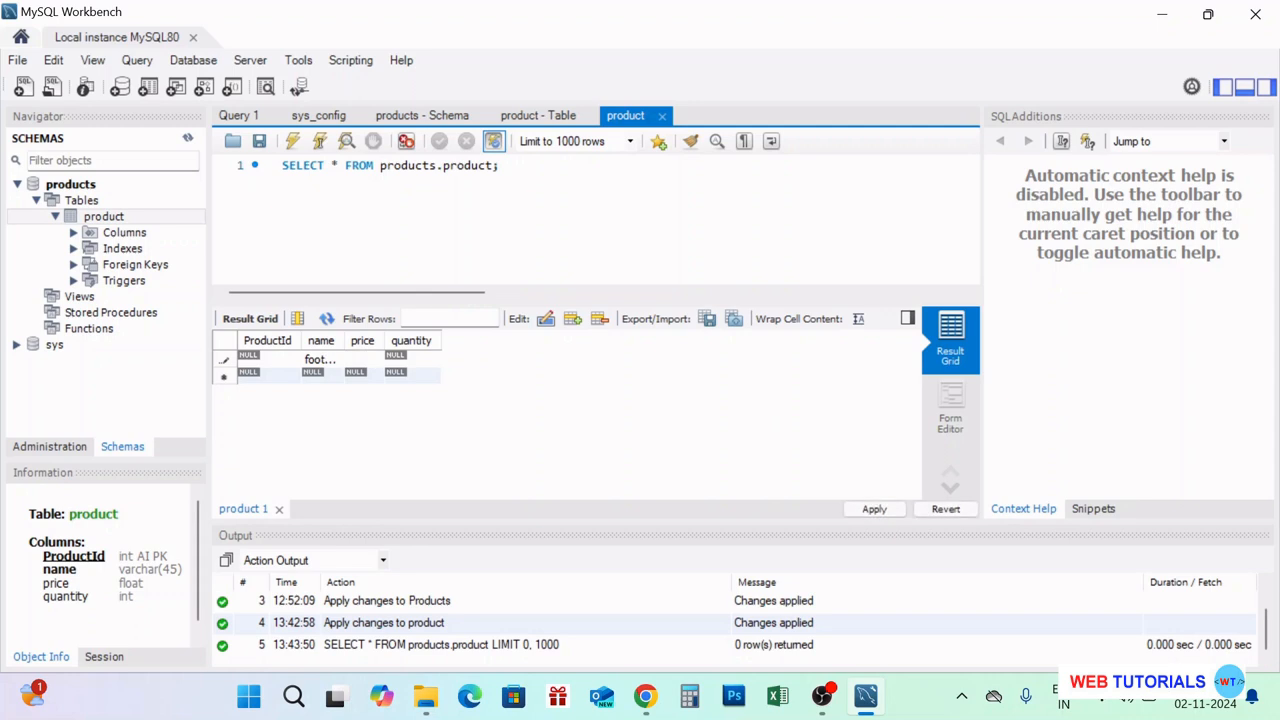
pyautogui.write('450.55')
pyautogui.press('Tab')
pyautogui.write('10')
# Enter a second product row named shirt with quantity 100, and set the football row's price to 700.
pyautogui.doubleClick(311, 376)
pyautogui.write('shir')
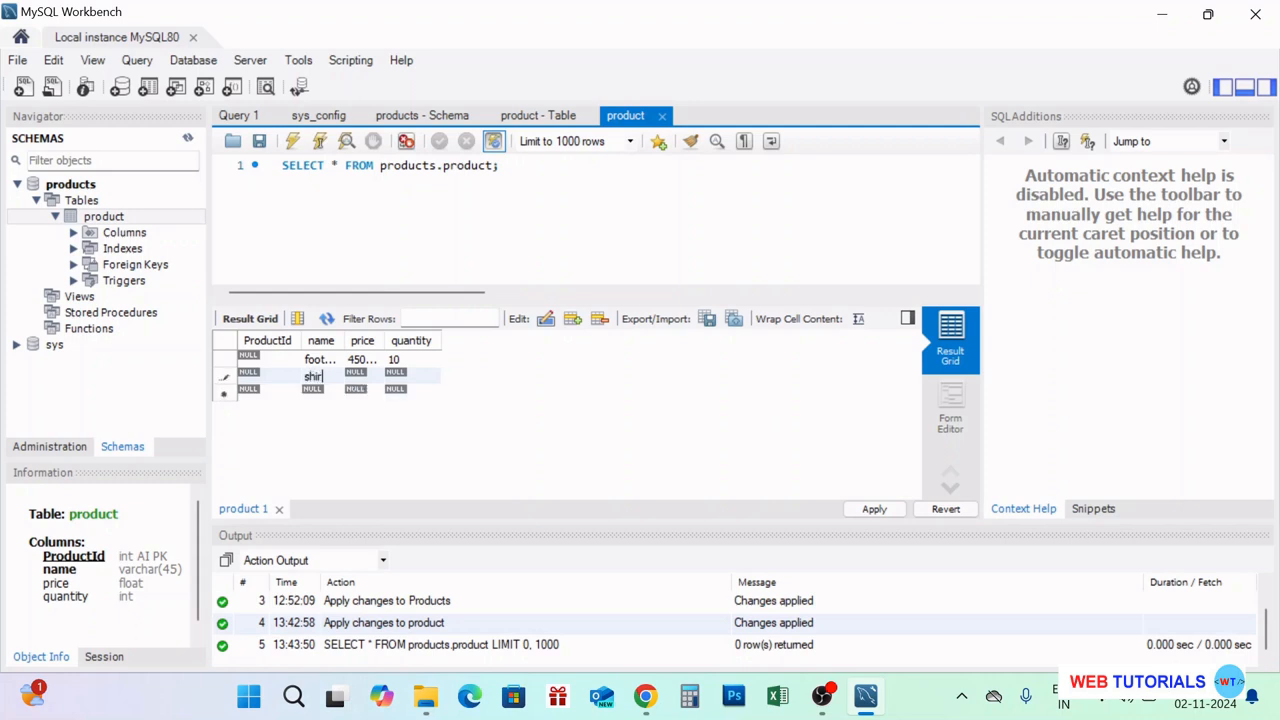
pyautogui.write('t')
pyautogui.doubleClick(360, 364)
pyautogui.write('700')
pyautogui.doubleClick(395, 376)
pyautogui.write('100')
# Enter a third product row named pen with price 20.75 and quantity 50, and set the shirt row's price to 800.
pyautogui.doubleClick(322, 392)
pyautogui.write('pen')
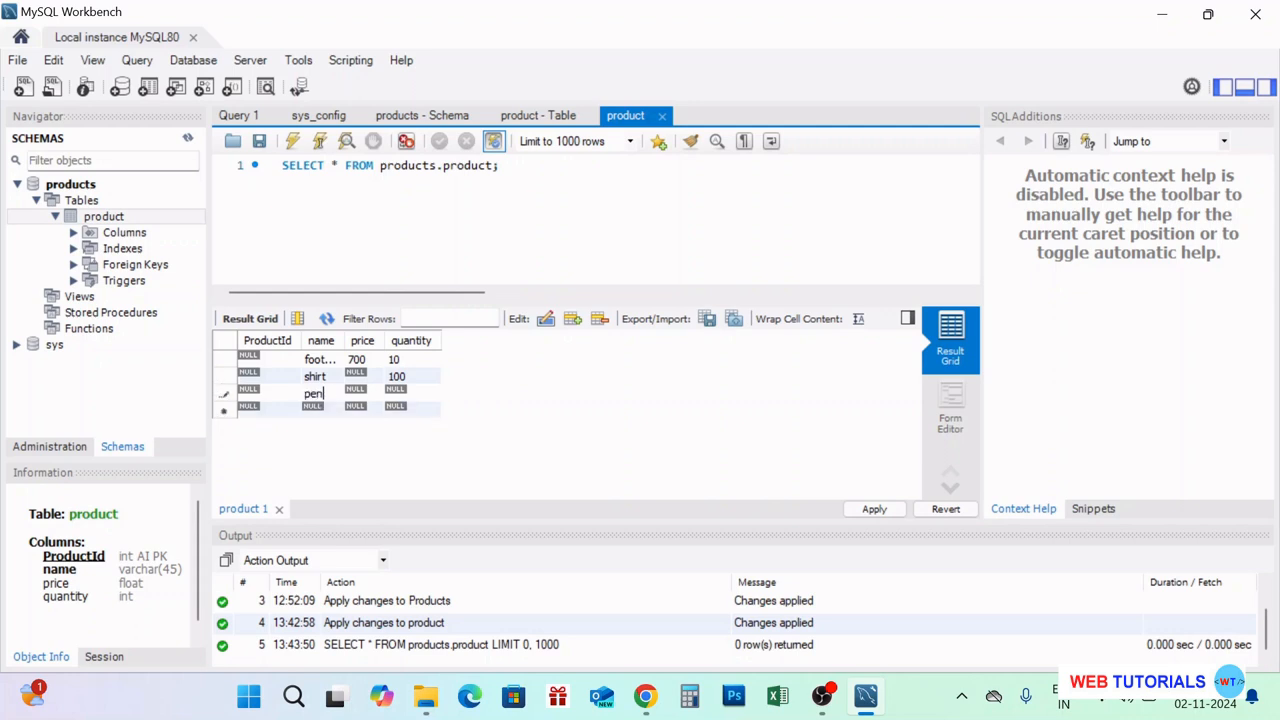
pyautogui.doubleClick(360, 377)
pyautogui.write('800')
pyautogui.doubleClick(361, 391)
pyautogui.write('20.75')
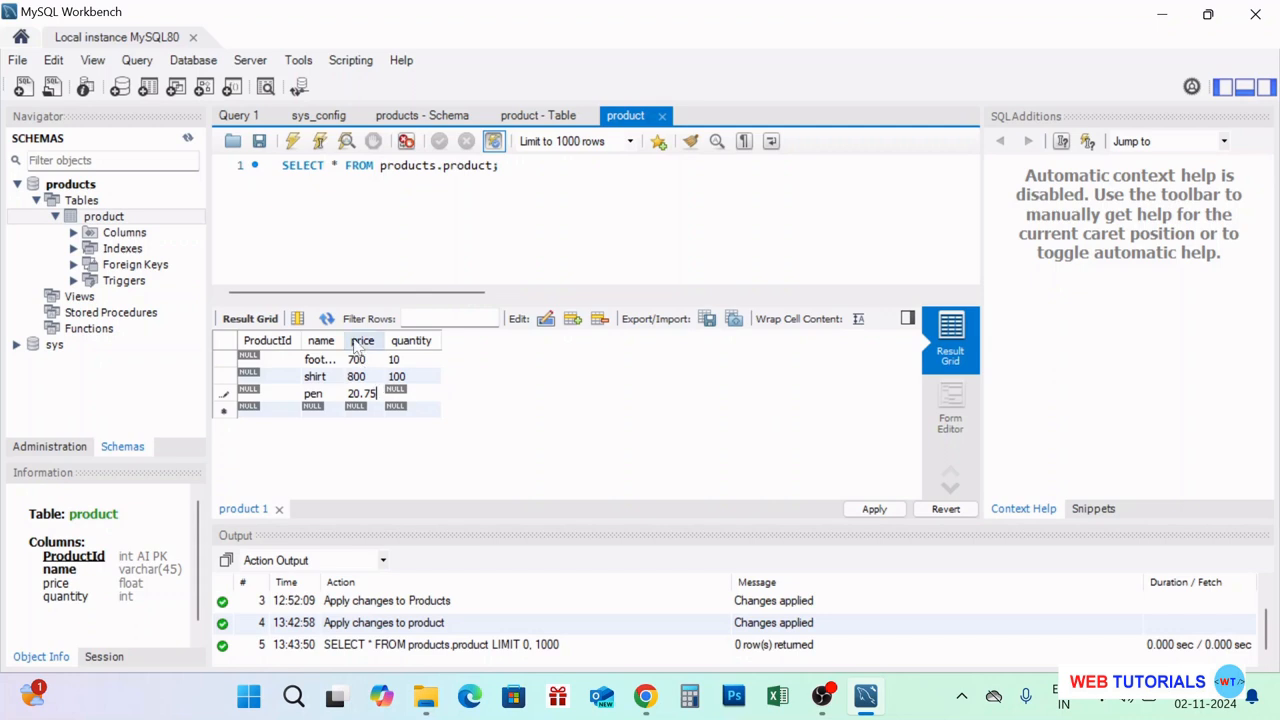
pyautogui.doubleClick(405, 394)
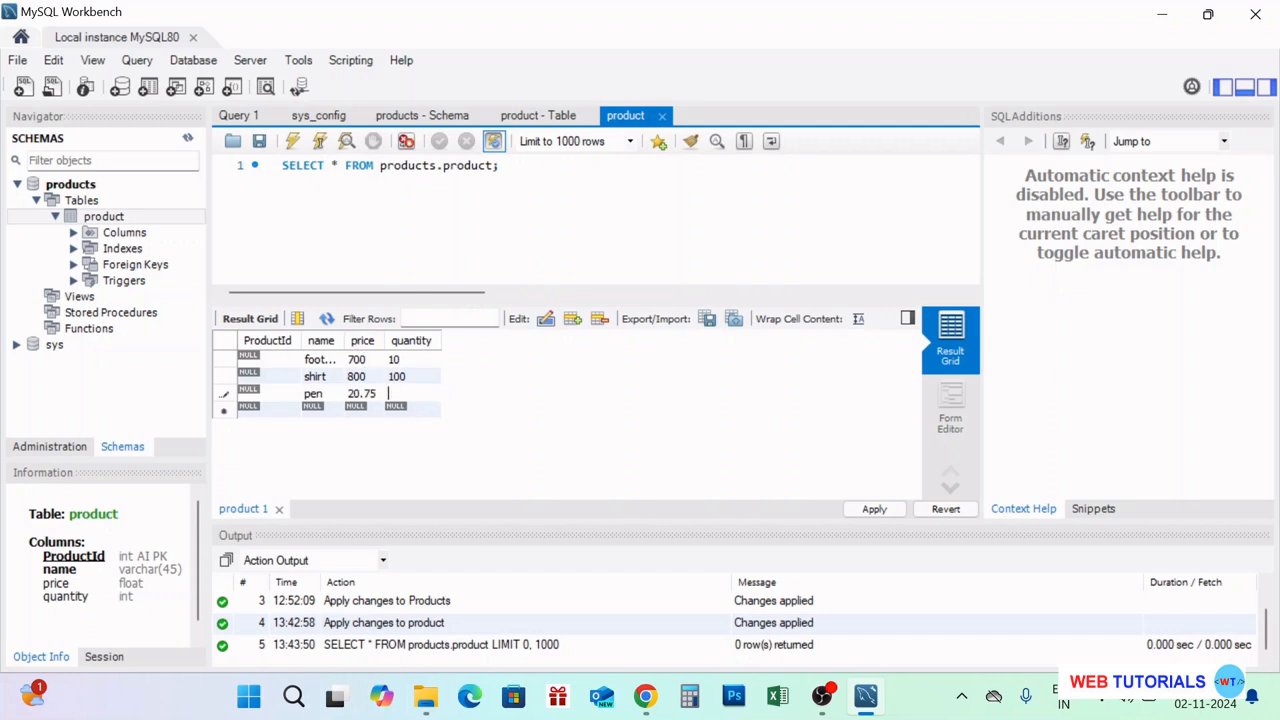
pyautogui.write('50')
# Review and apply the INSERT script for the three product rows, and query the product table's rows again.
pyautogui.click(874, 510)
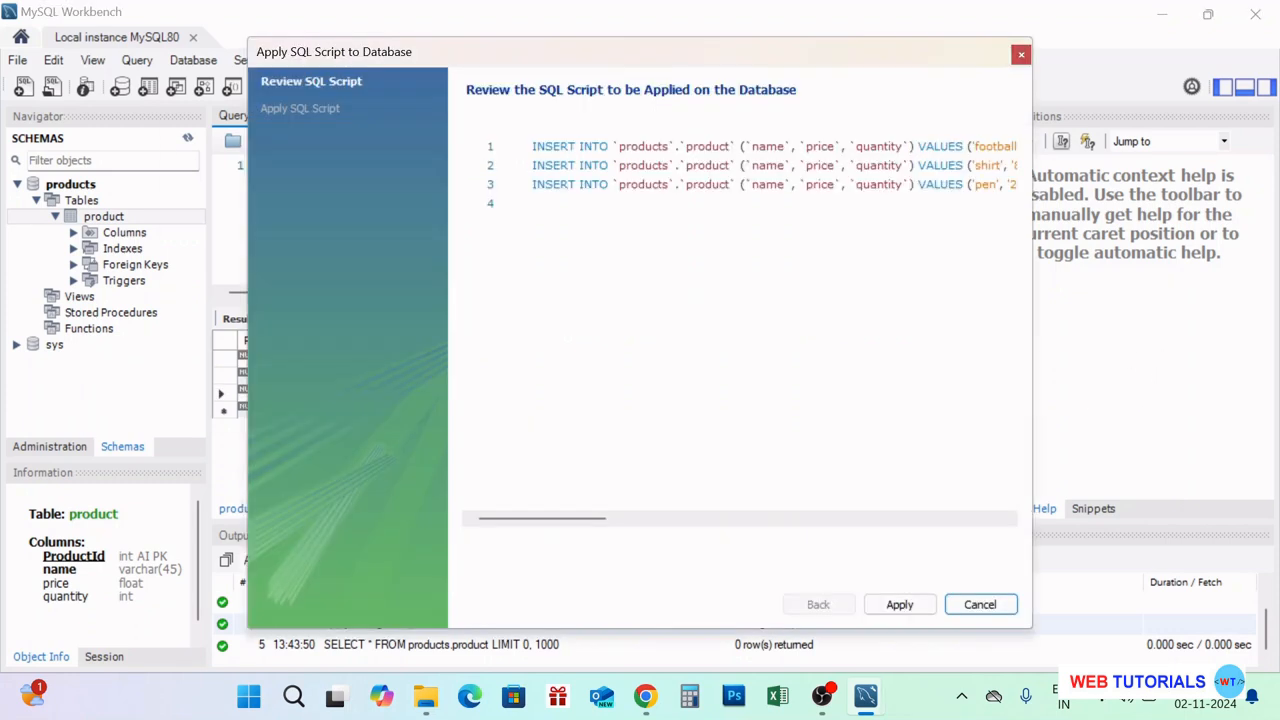
pyautogui.moveTo(586, 520); pyautogui.dragTo(519, 526)
pyautogui.moveTo(566, 521); pyautogui.dragTo(606, 535)
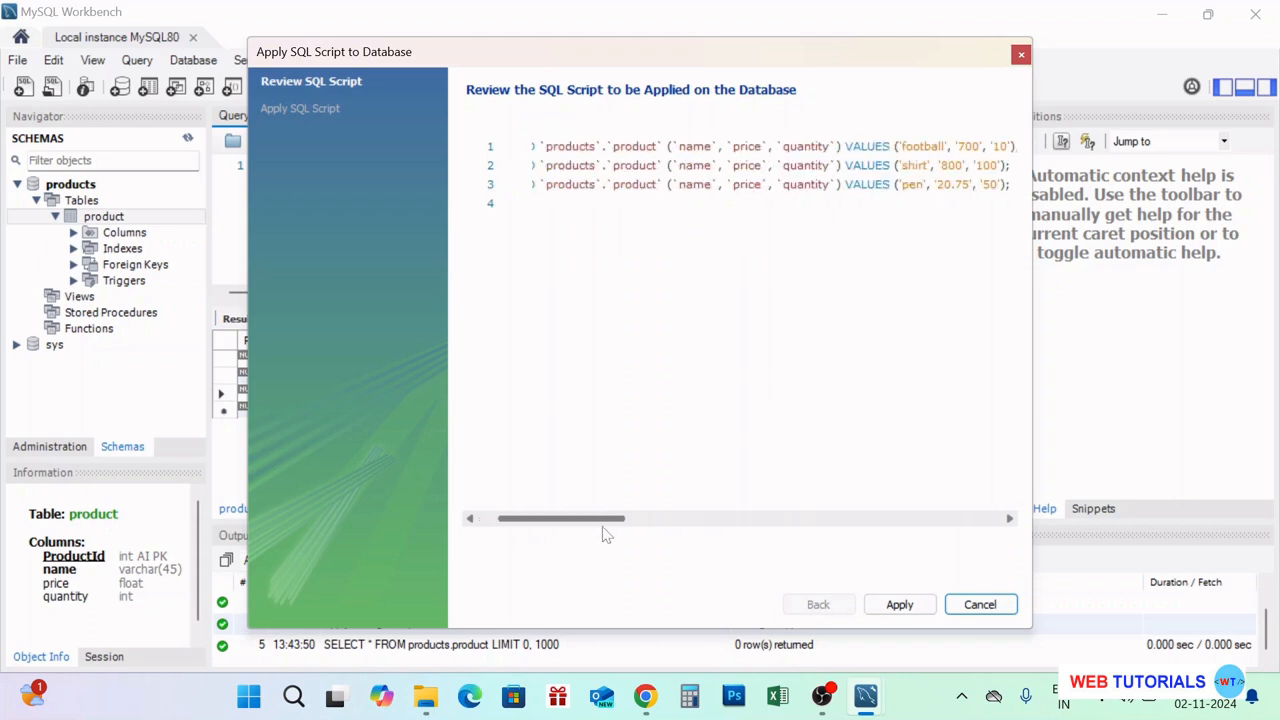
pyautogui.click(899, 605)
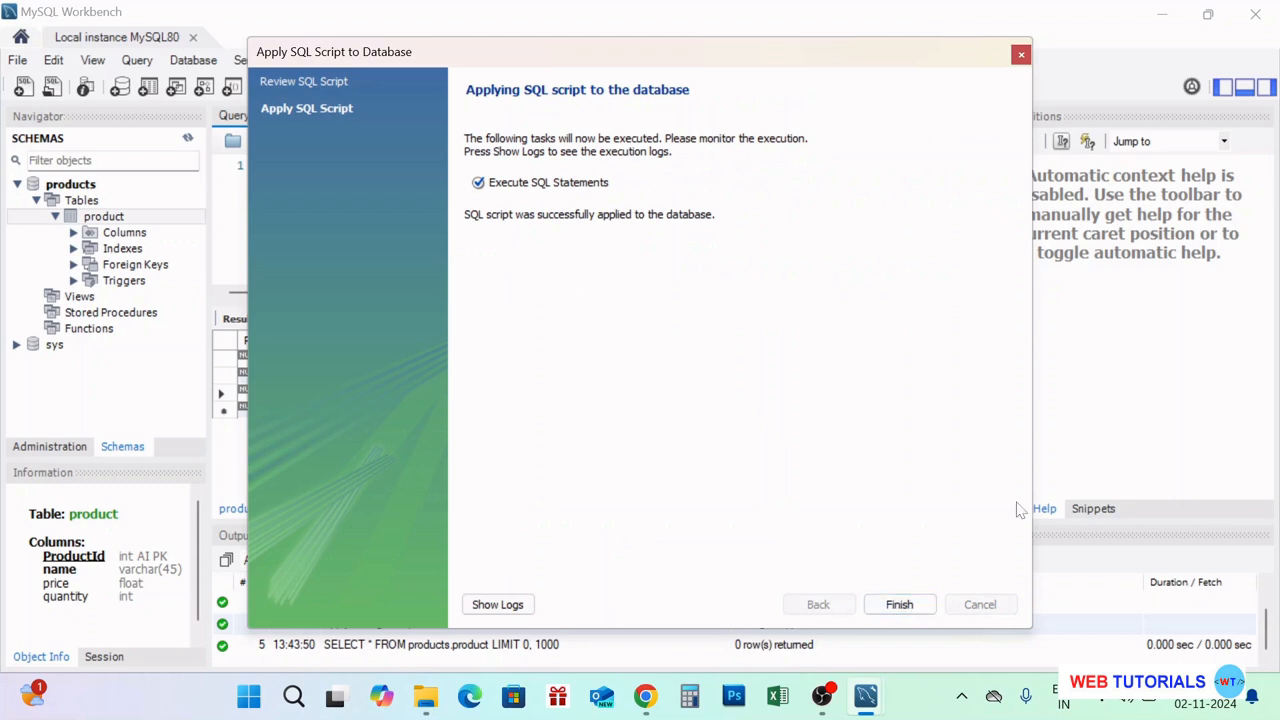
pyautogui.click(902, 604)
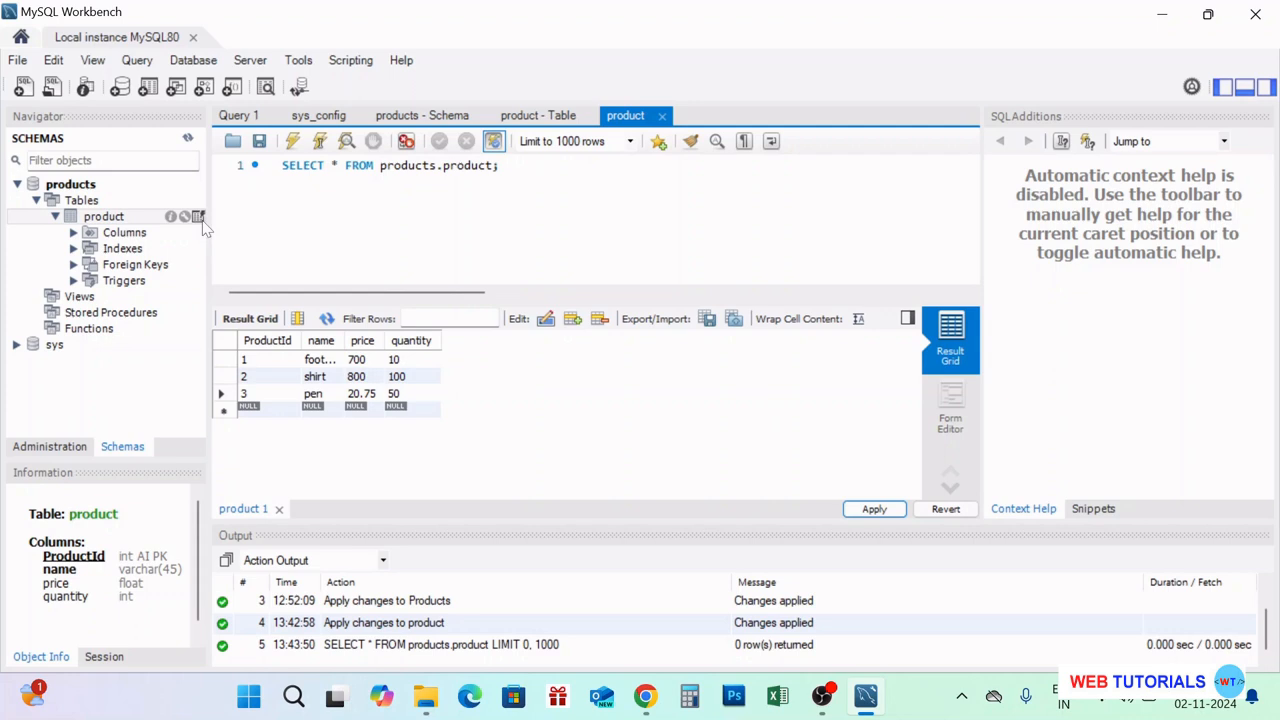
pyautogui.click(199, 219)
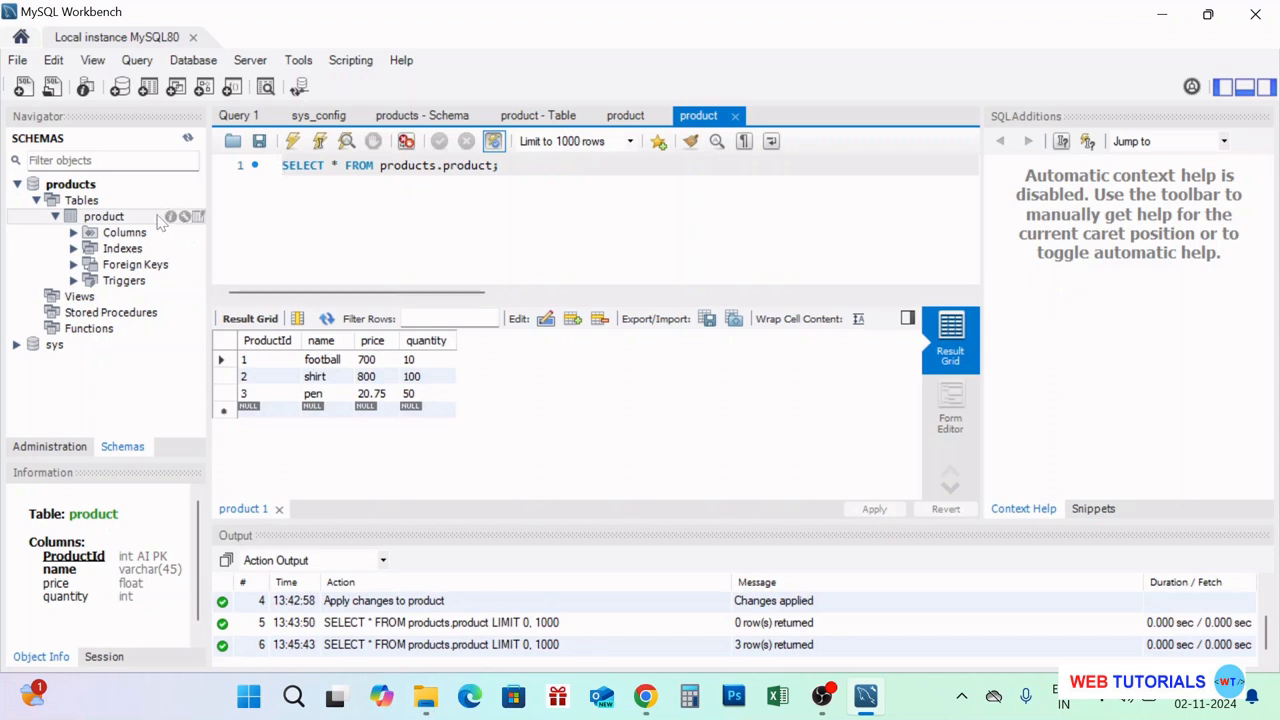
# Start a new table named customer in the products schema and collapse its header details to reveal the column grid.
pyautogui.click(56, 216)
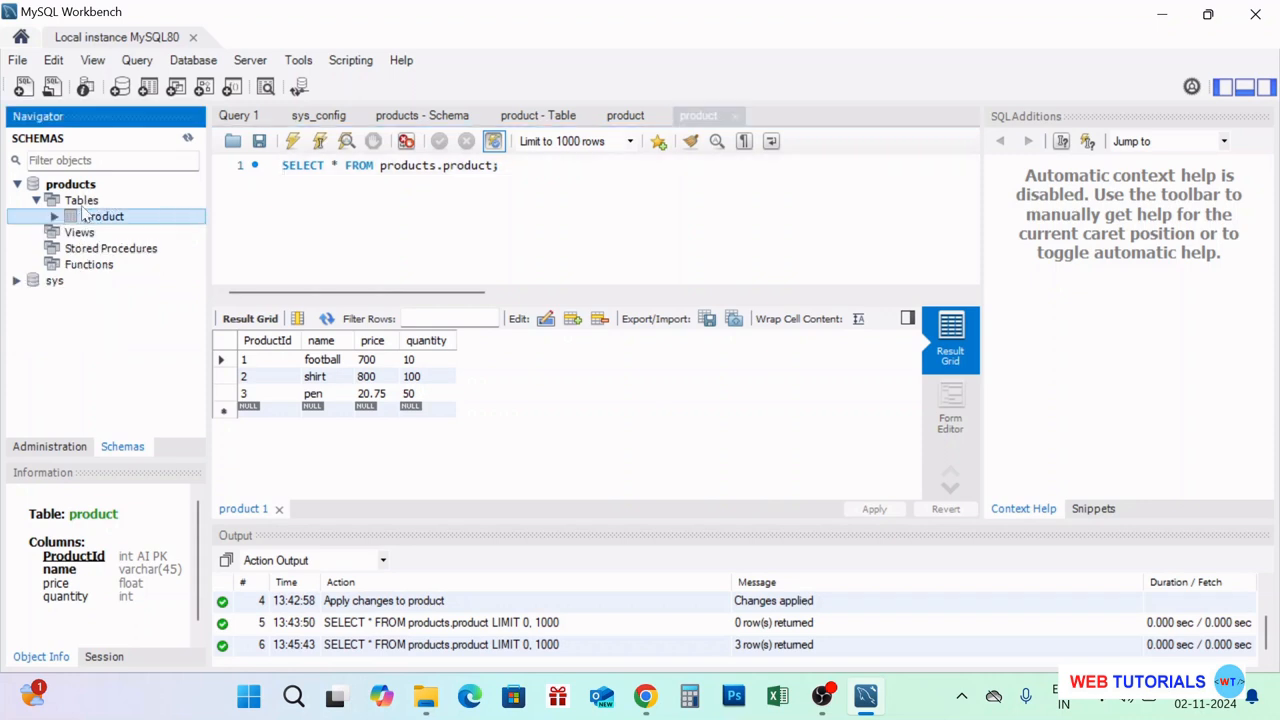
pyautogui.rightClick(87, 202)
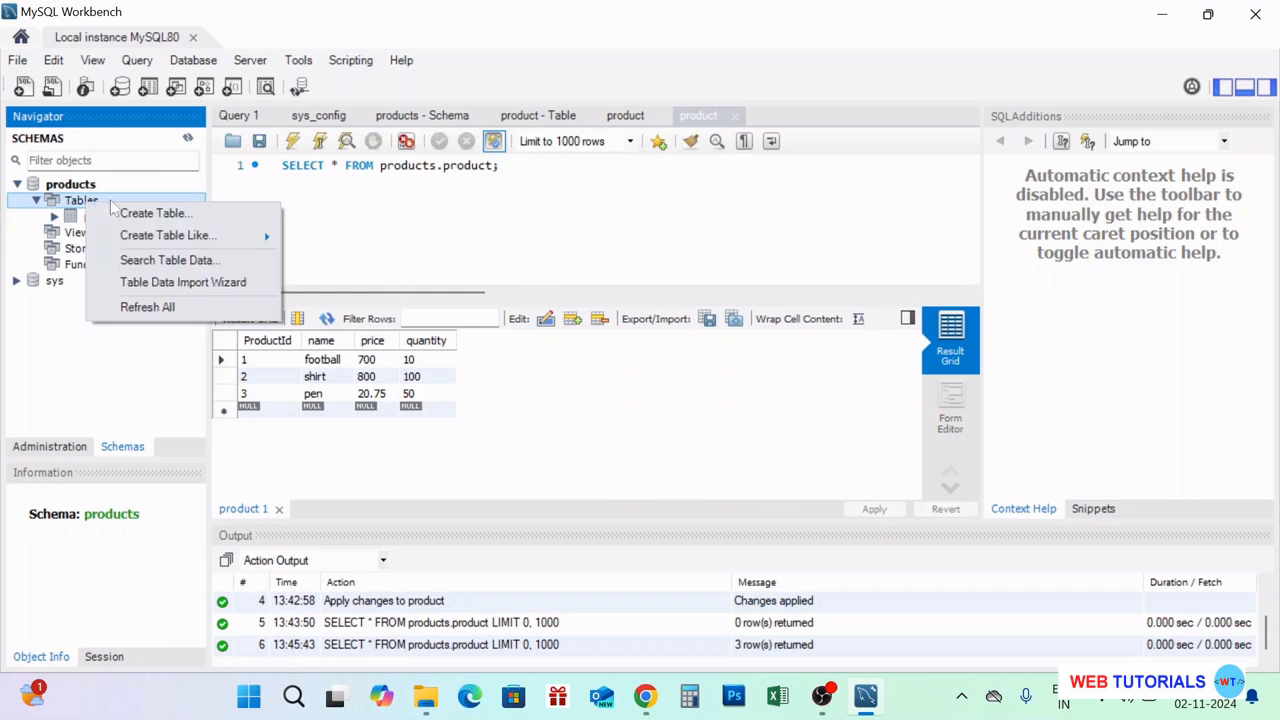
pyautogui.click(128, 213)
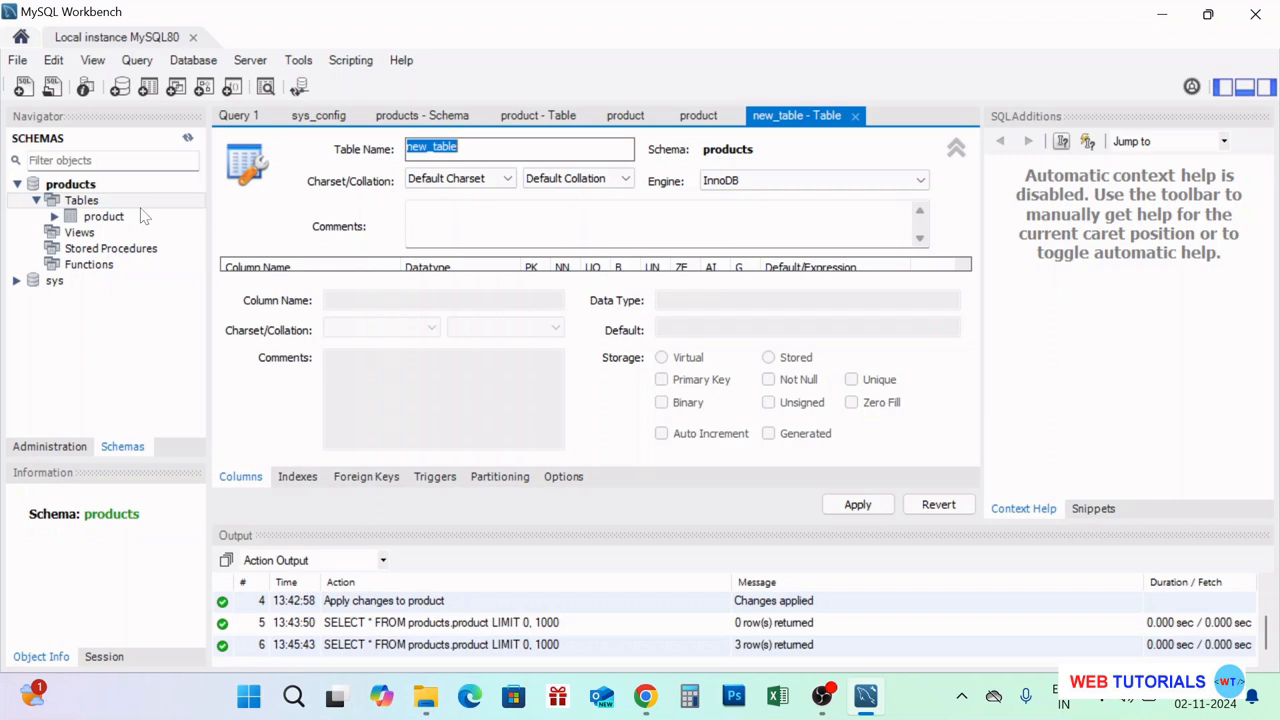
pyautogui.write('customer')
pyautogui.click(956, 148)
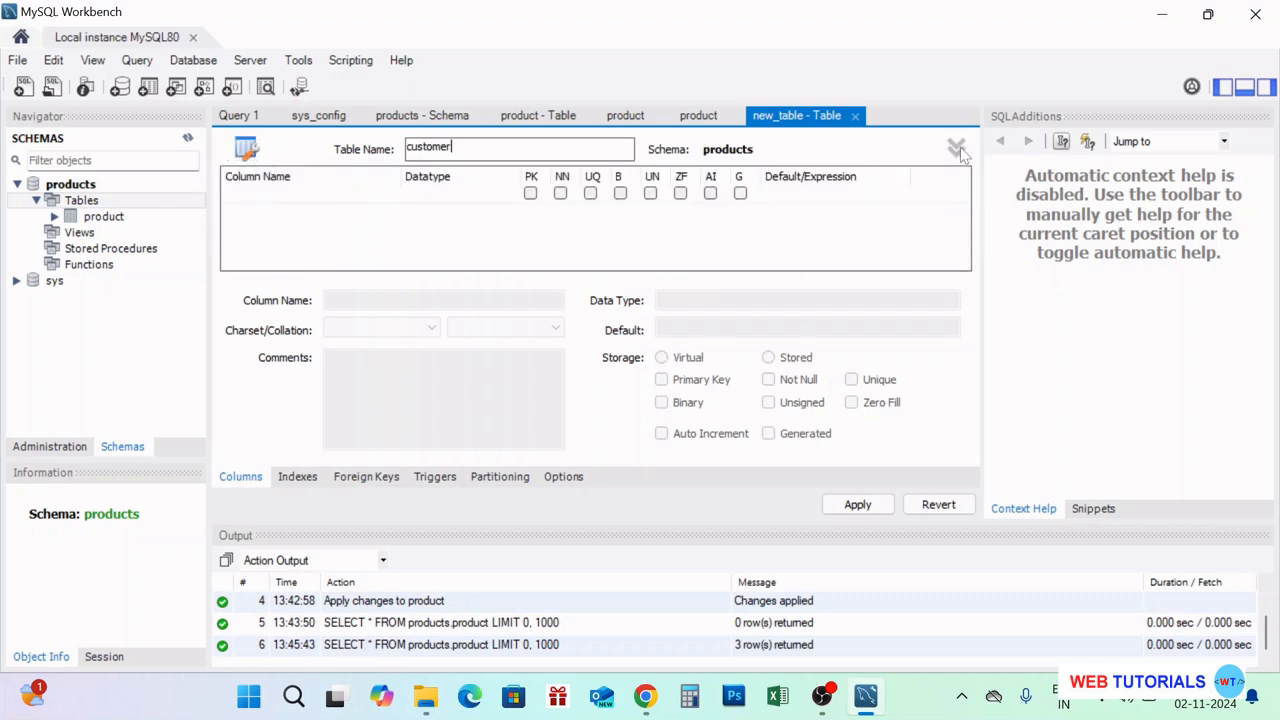
# Add an INT column CustomerId to the customer table as a not-null, auto-incrementing primary key.
pyautogui.doubleClick(286, 200)
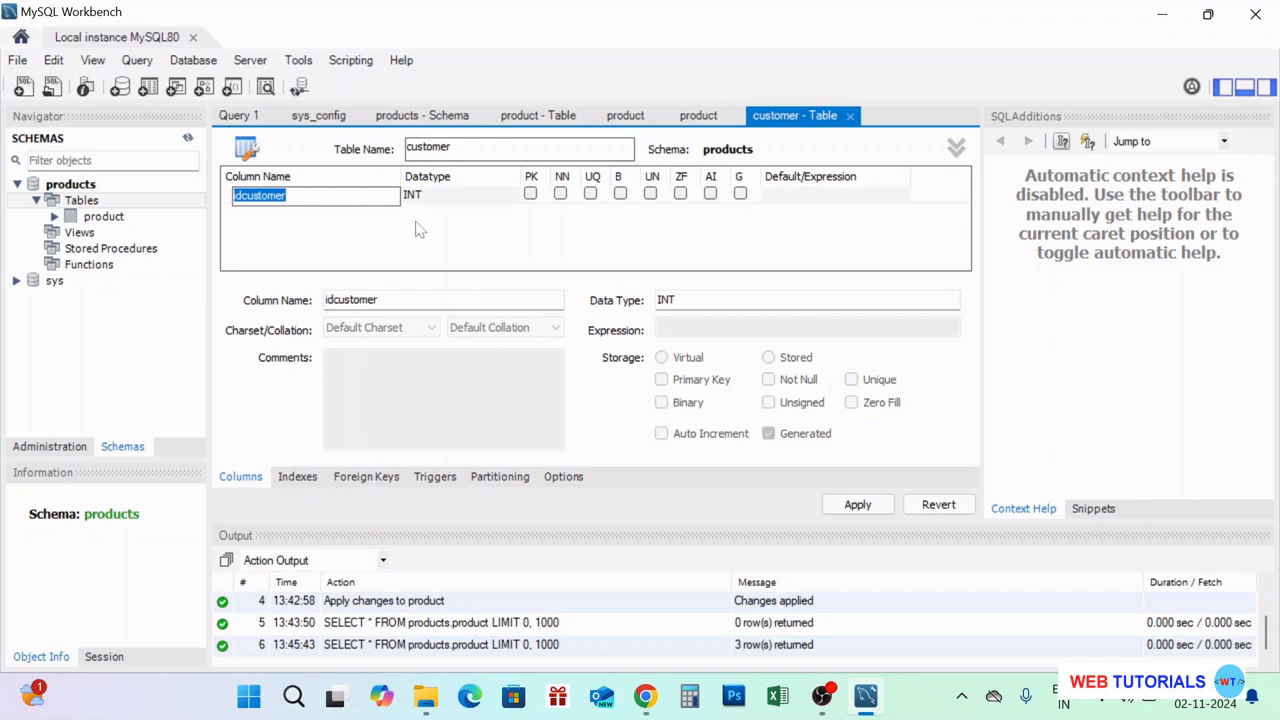
pyautogui.write('CustomerId')
pyautogui.click(530, 198)
pyautogui.click(530, 198)
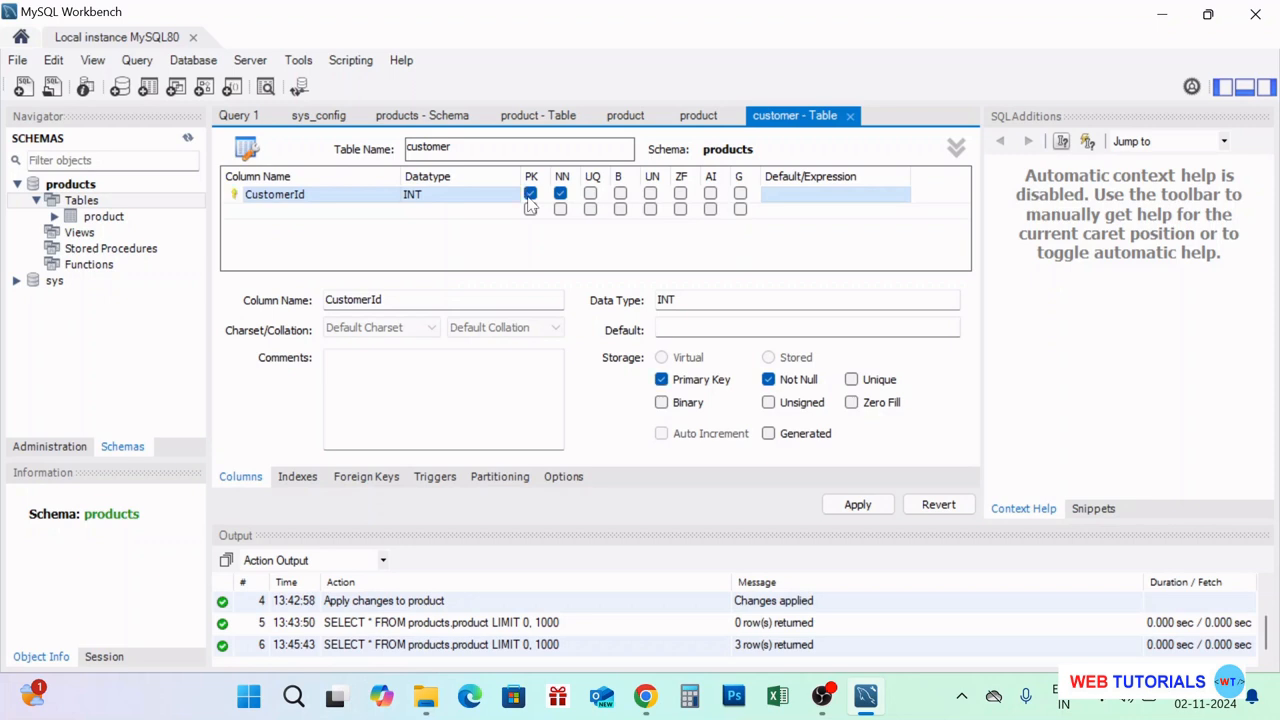
pyautogui.click(710, 195)
# Add two not-null VARCHAR(45) columns named CustomerName and Address to the customer table.
pyautogui.doubleClick(292, 212)
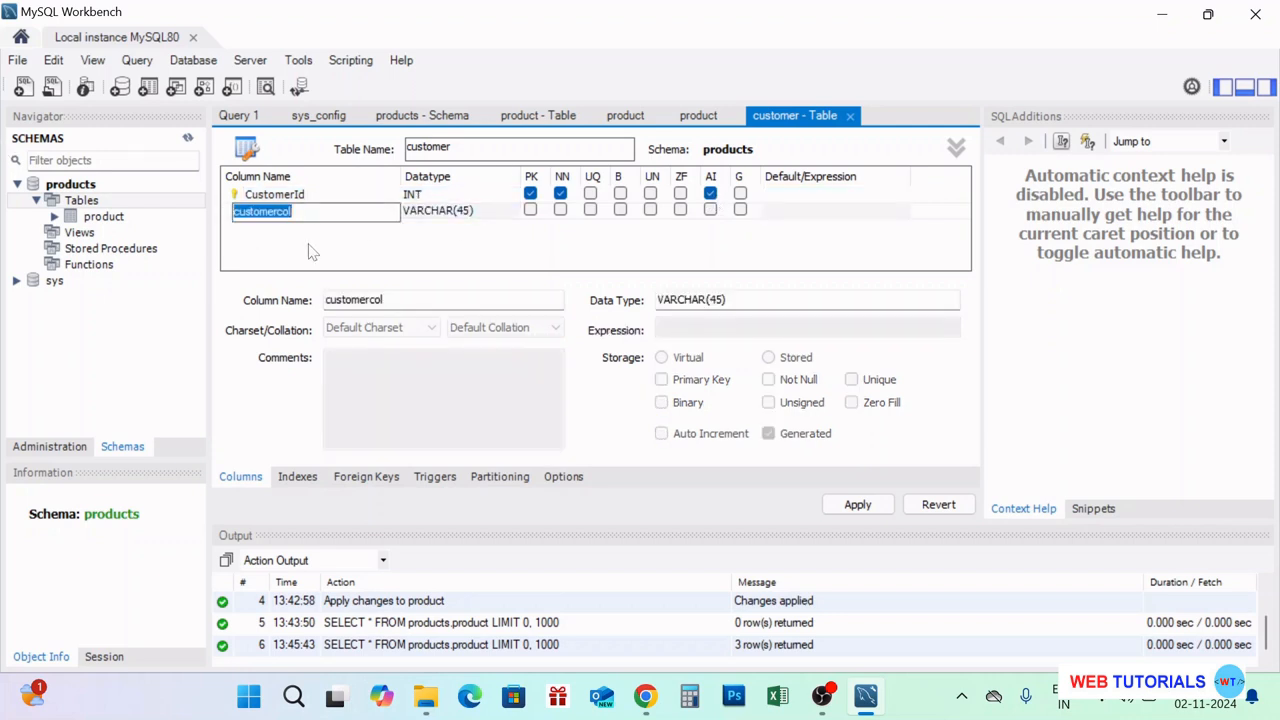
pyautogui.write('CustomerName')
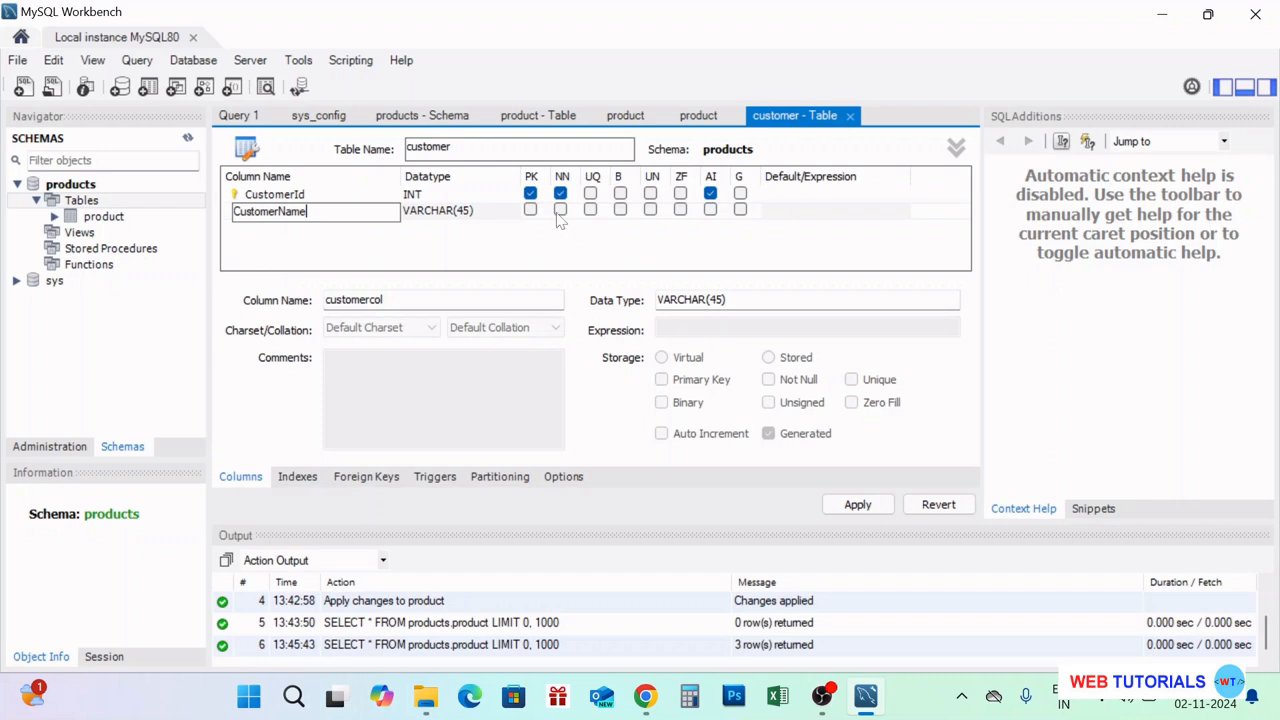
pyautogui.click(561, 215)
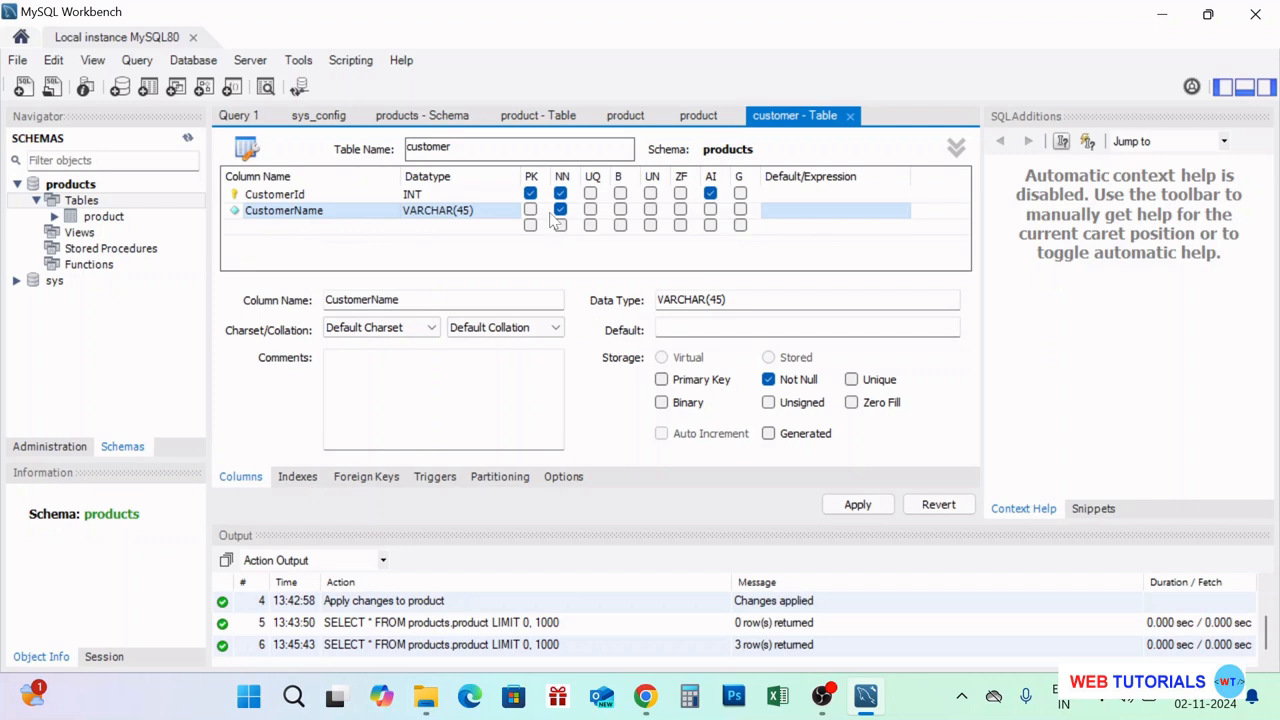
pyautogui.click(337, 232)
pyautogui.doubleClick(337, 232)
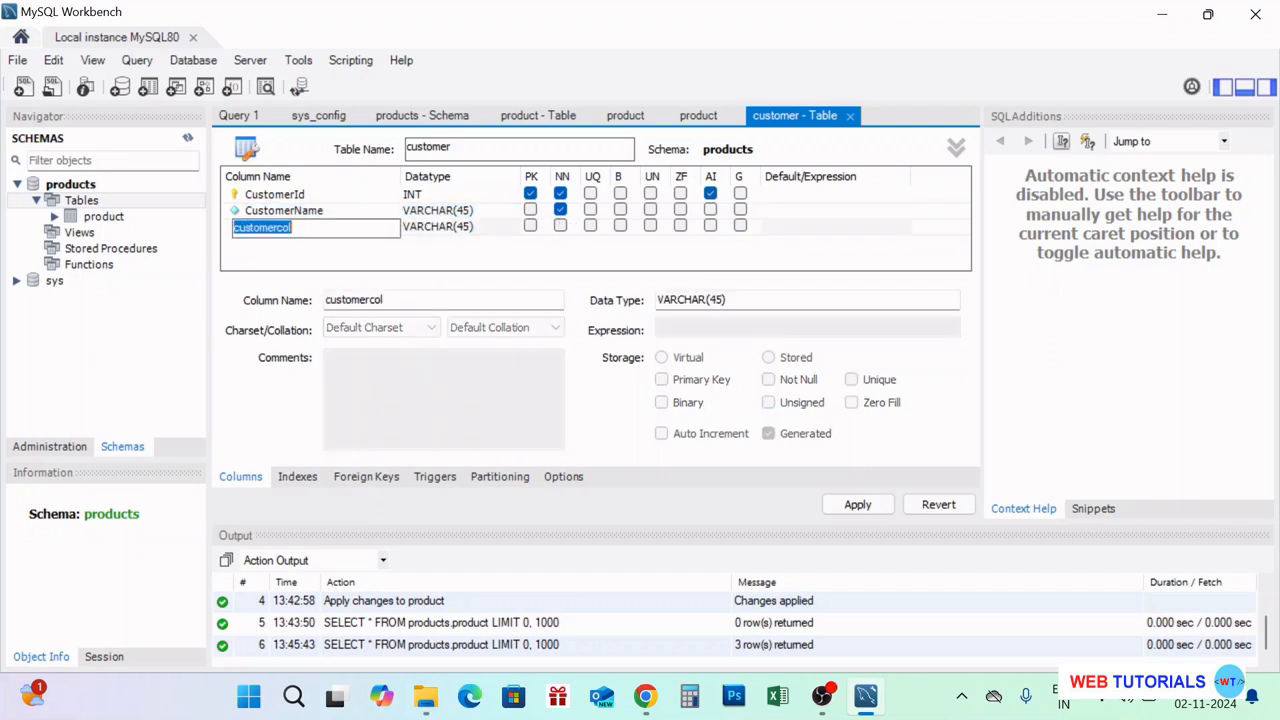
pyautogui.write('Address')
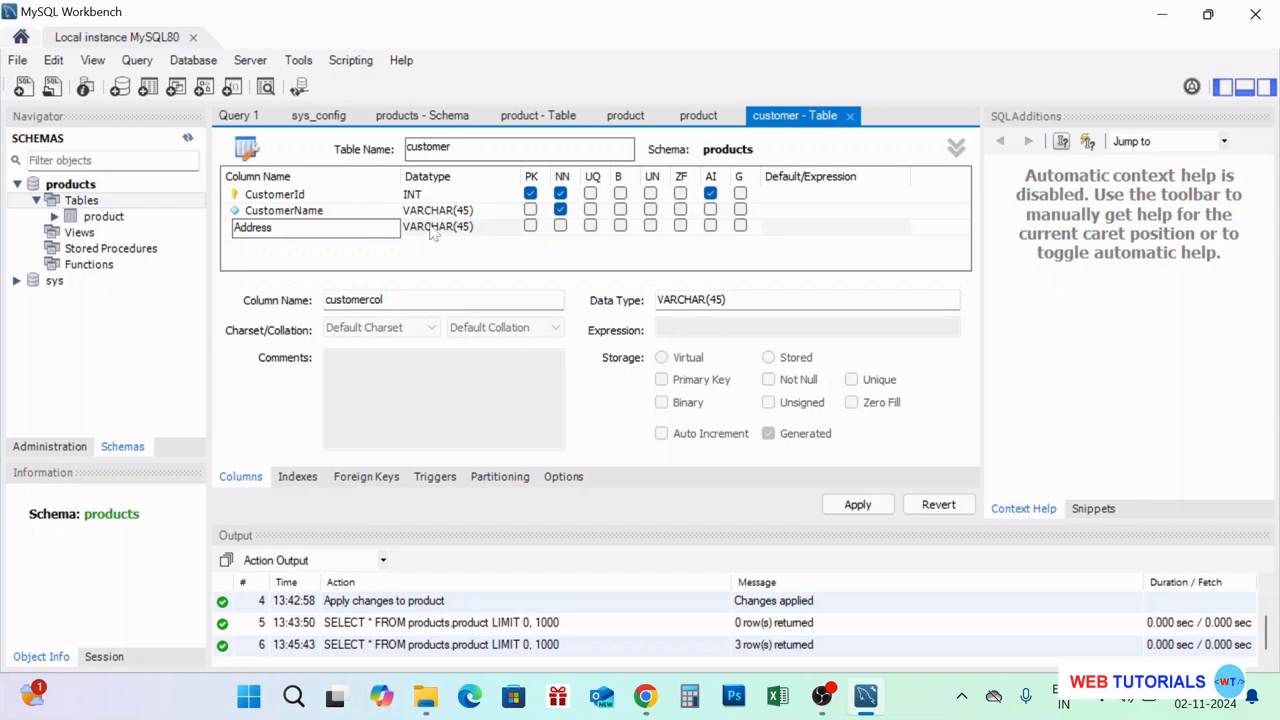
pyautogui.click(560, 226)
# Add a not-null column Age with datatype INT to the customer table.
pyautogui.doubleClick(348, 243)
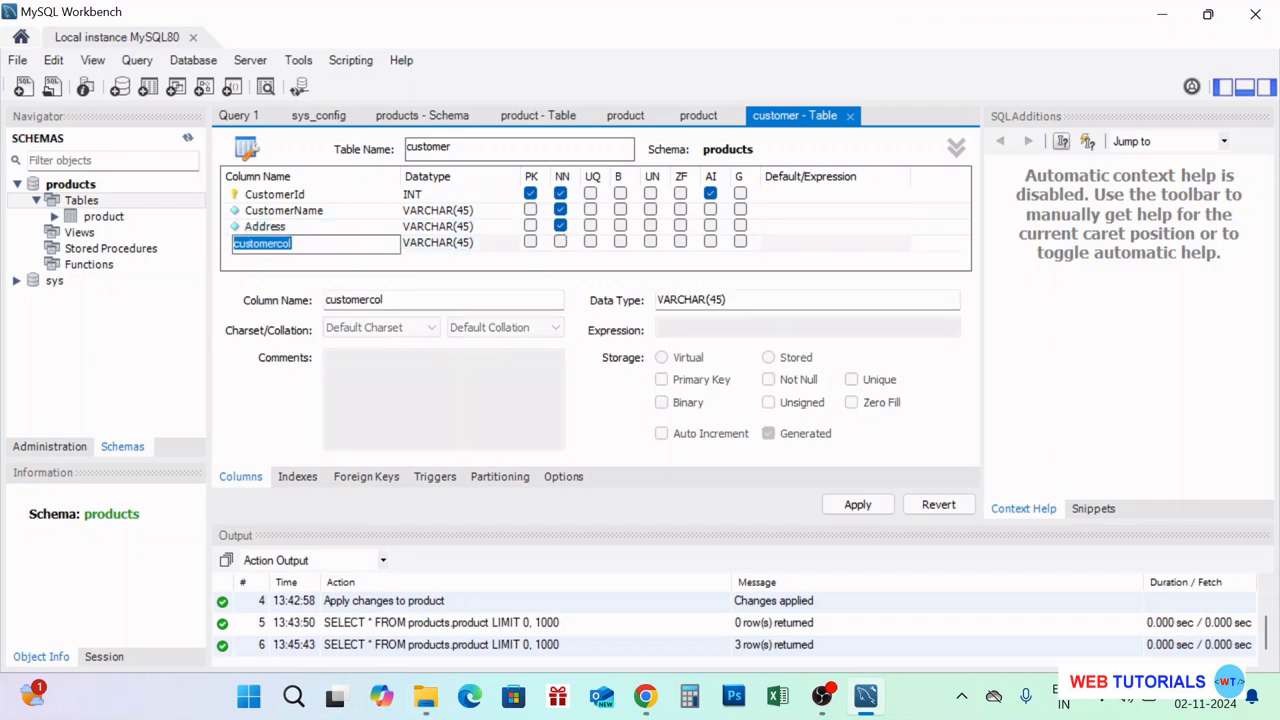
pyautogui.write('Age')
pyautogui.click(490, 244)
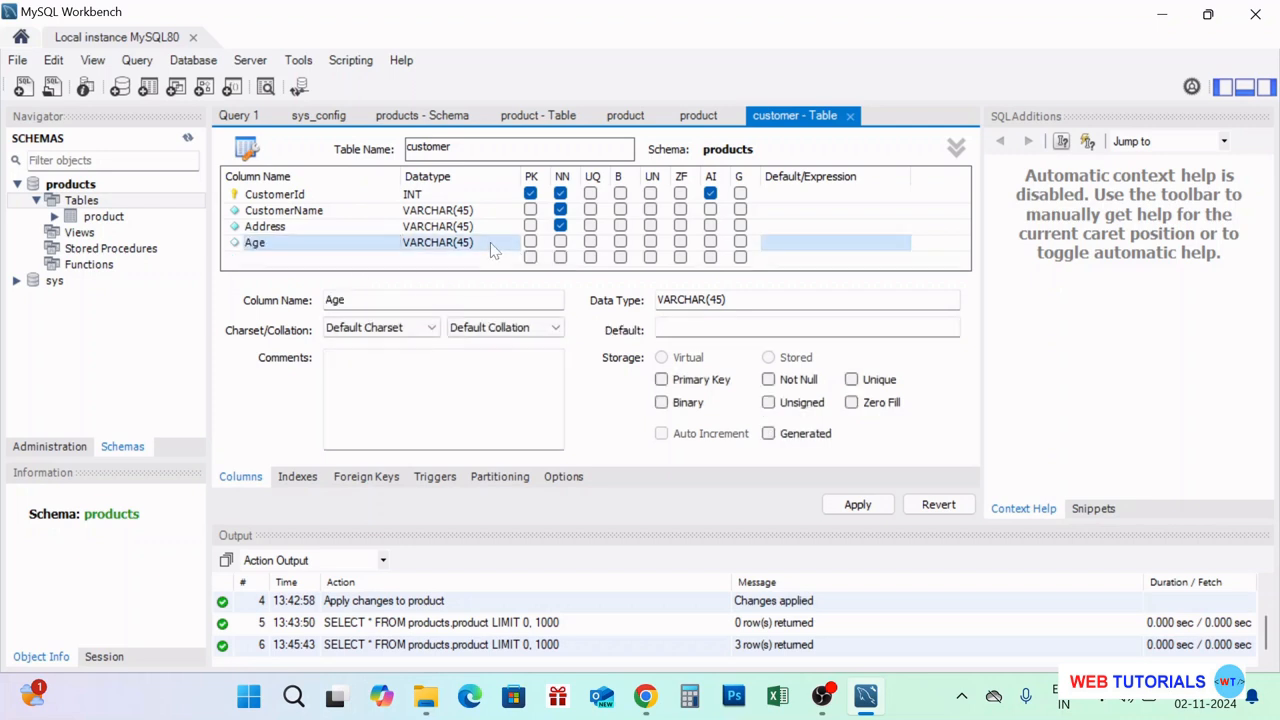
pyautogui.click(490, 242)
pyautogui.click(511, 244)
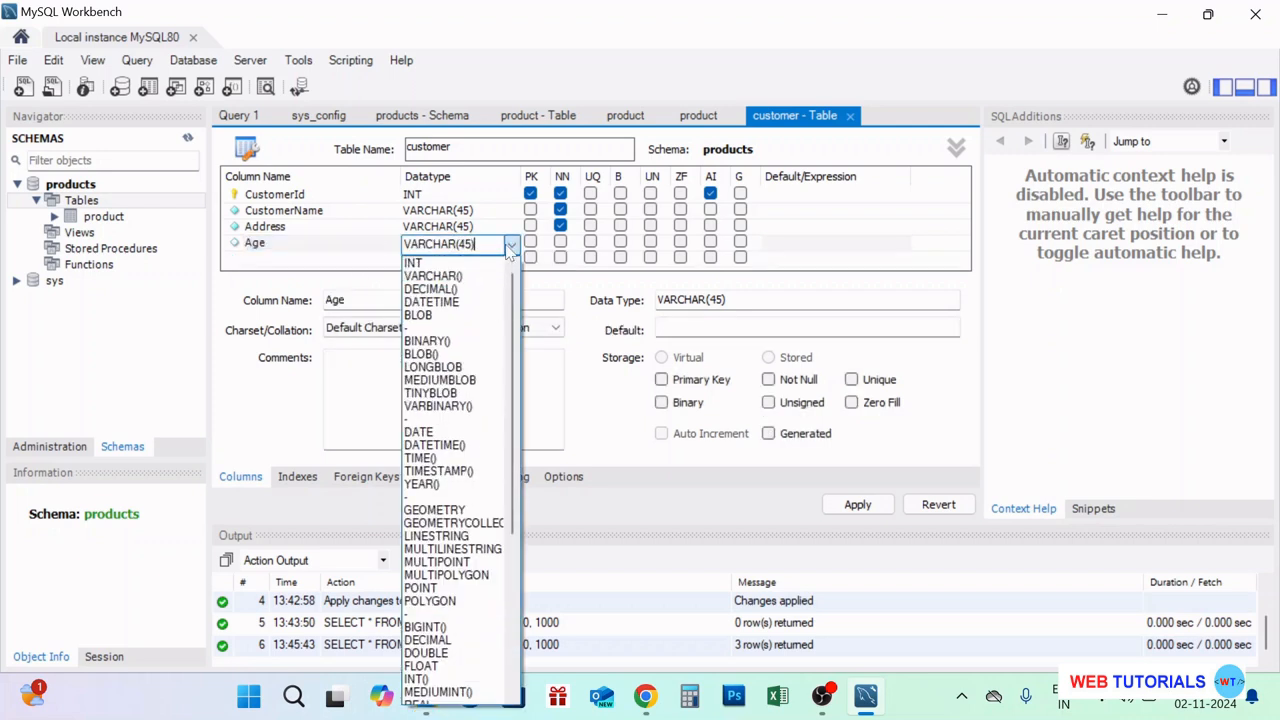
pyautogui.click(455, 264)
pyautogui.click(560, 242)
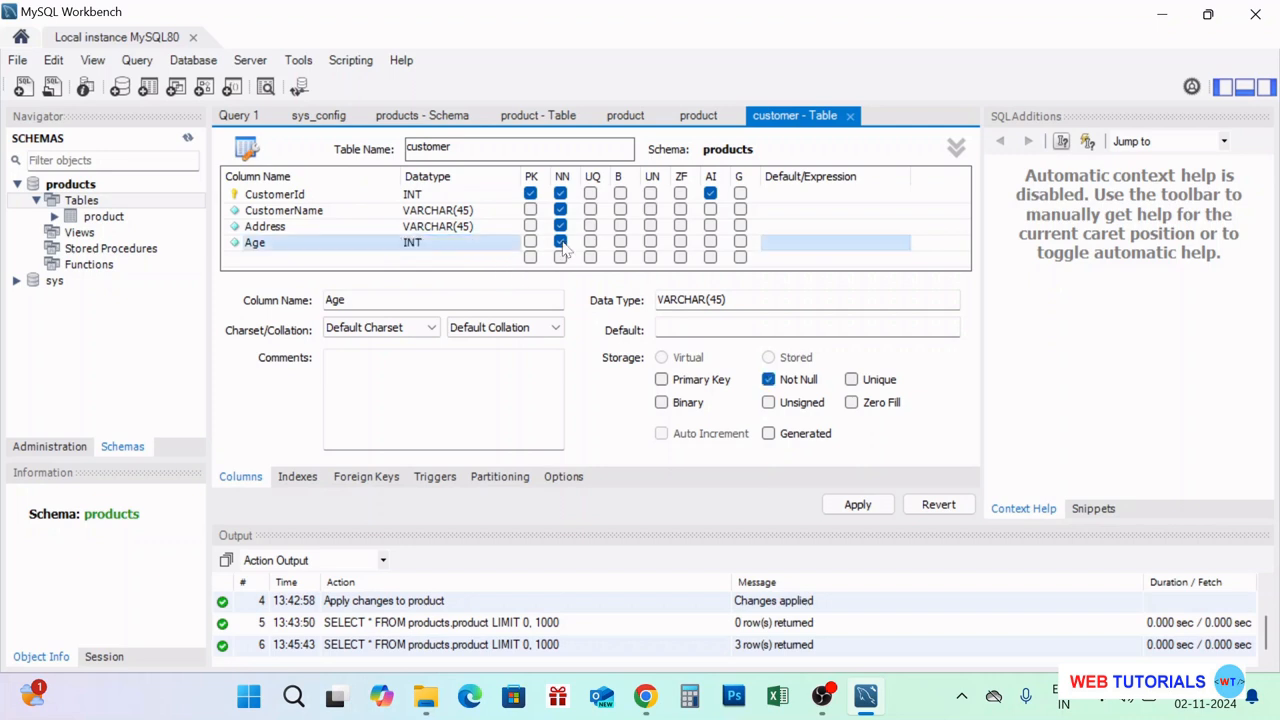
# Review and apply the CREATE TABLE script for the customer table, and finish the wizard.
pyautogui.click(857, 505)
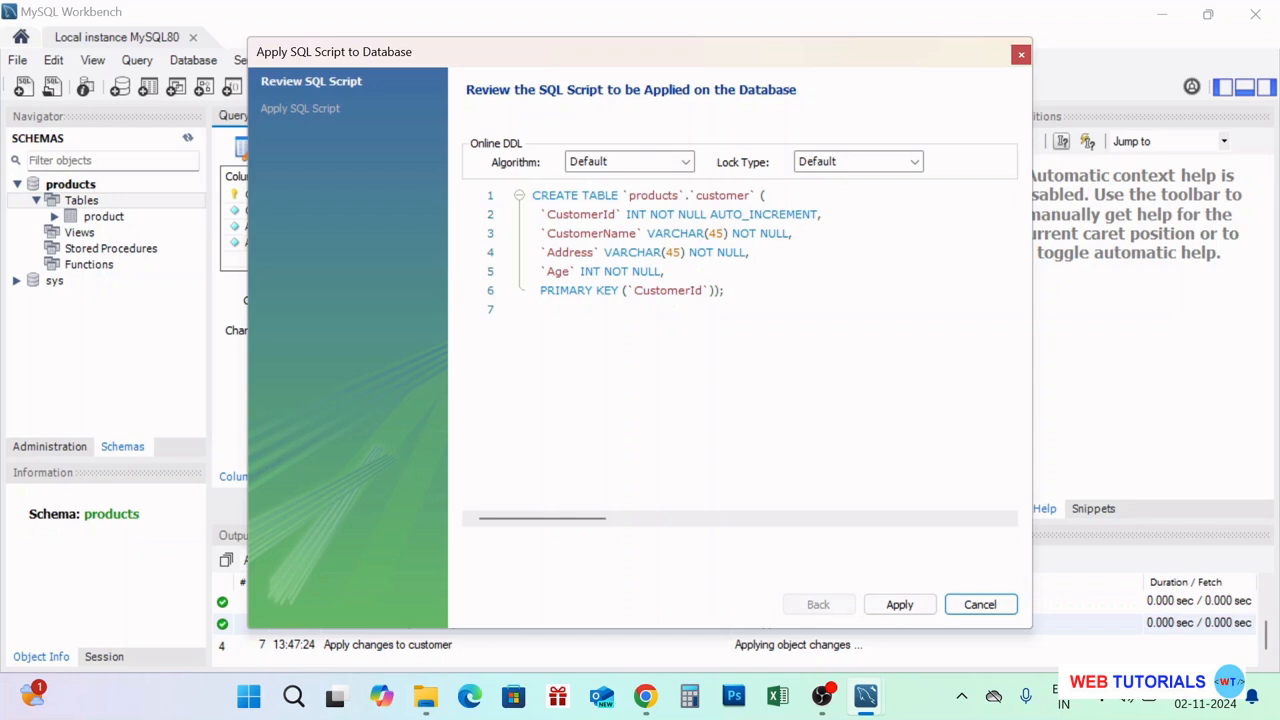
pyautogui.click(900, 605)
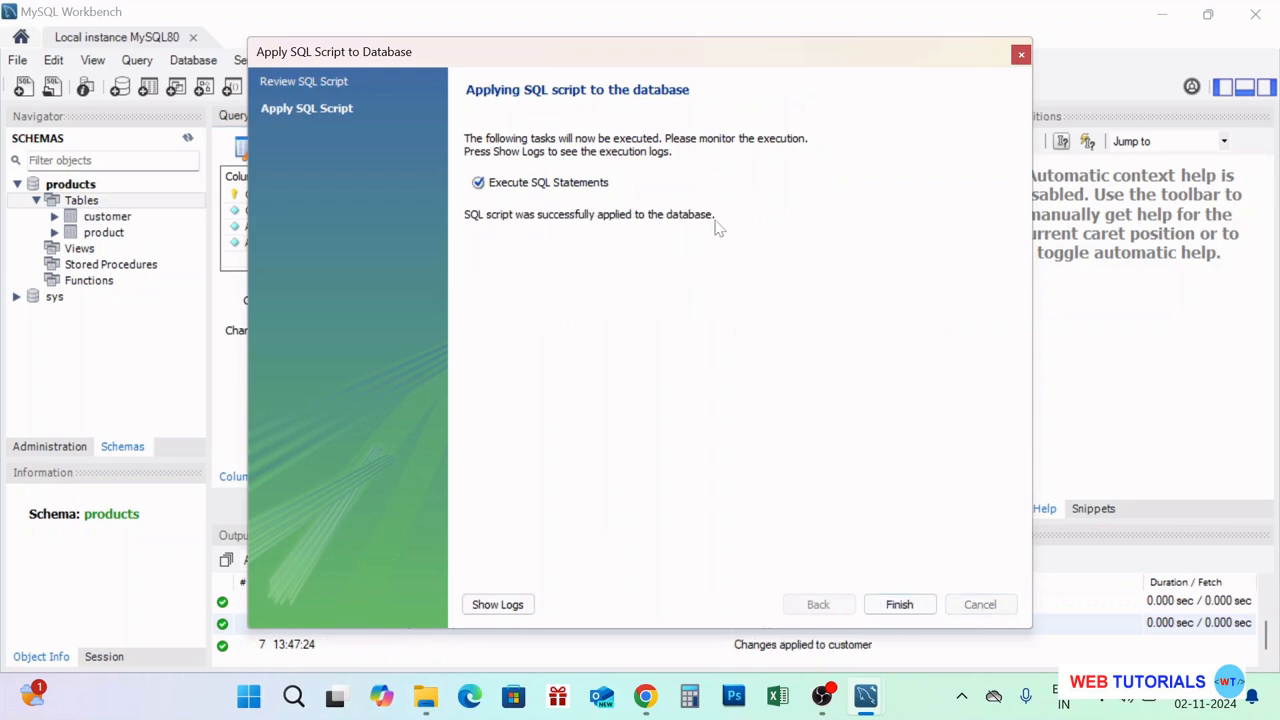
pyautogui.click(900, 605)
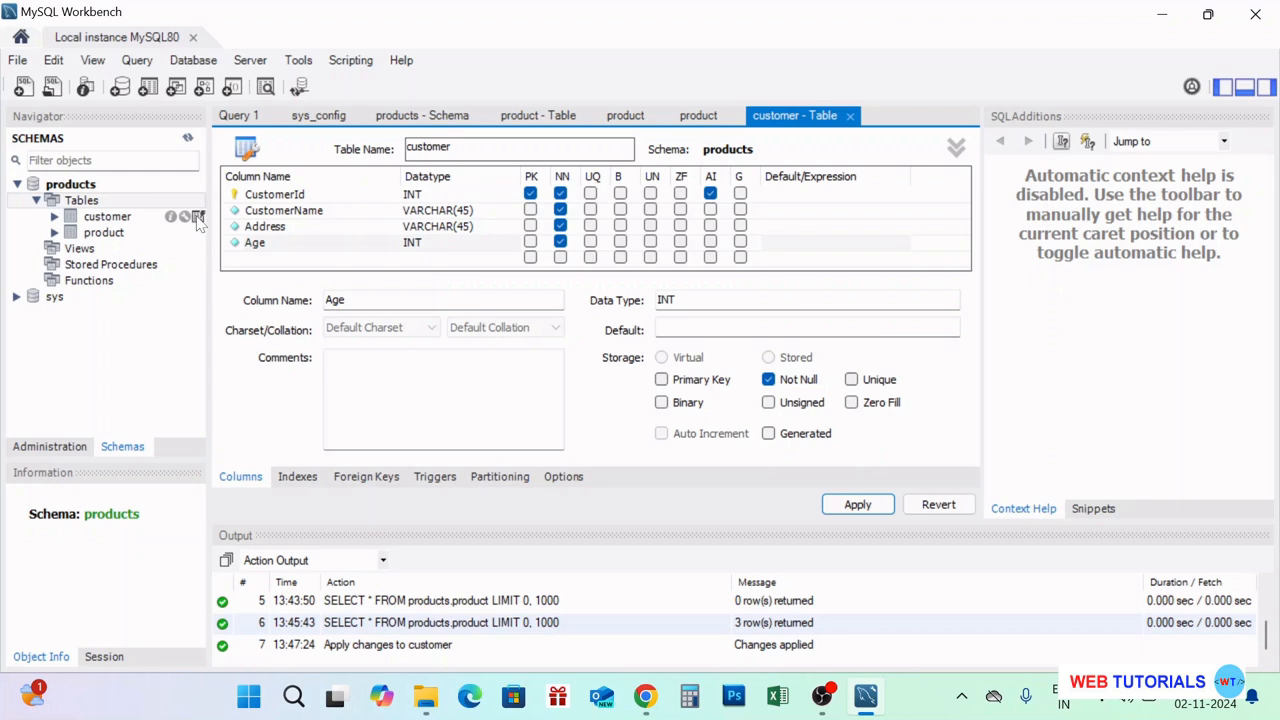
# Query the customer table's rows and enter a first row with a customer name, address test Address and age 58, leaving CustomerId empty.
pyautogui.click(198, 218)
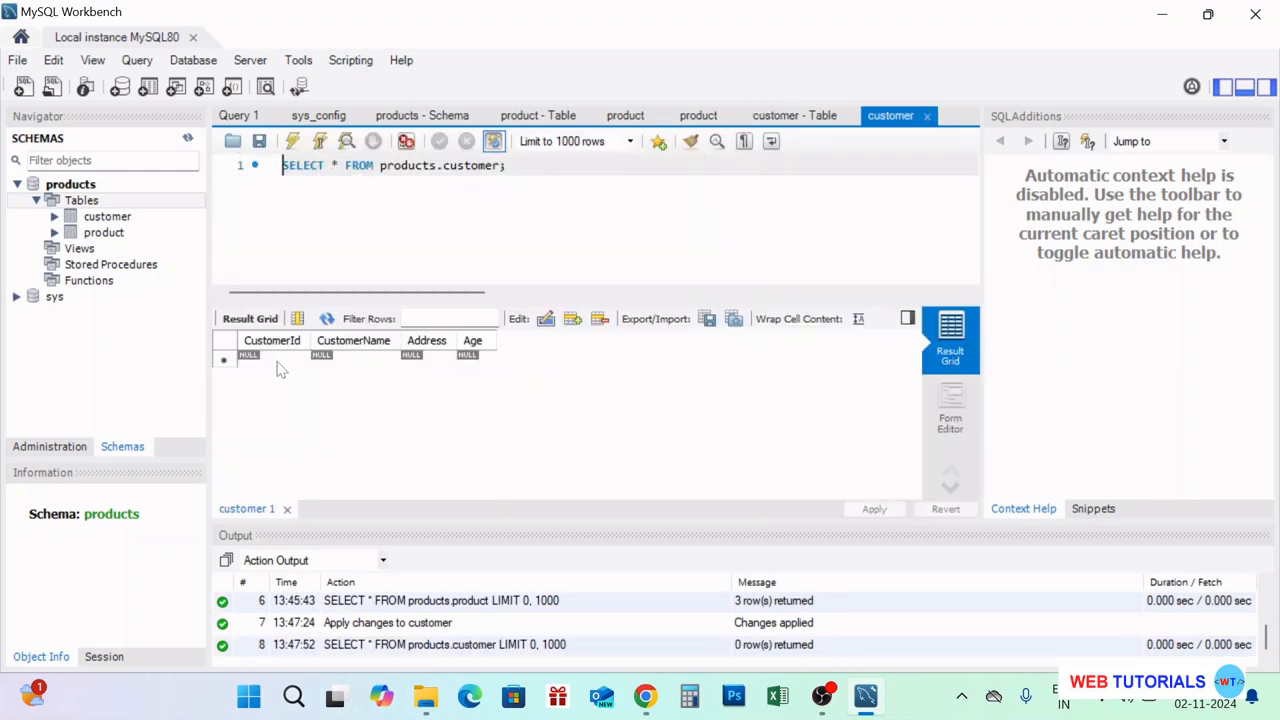
pyautogui.click(343, 360)
pyautogui.click(343, 362)
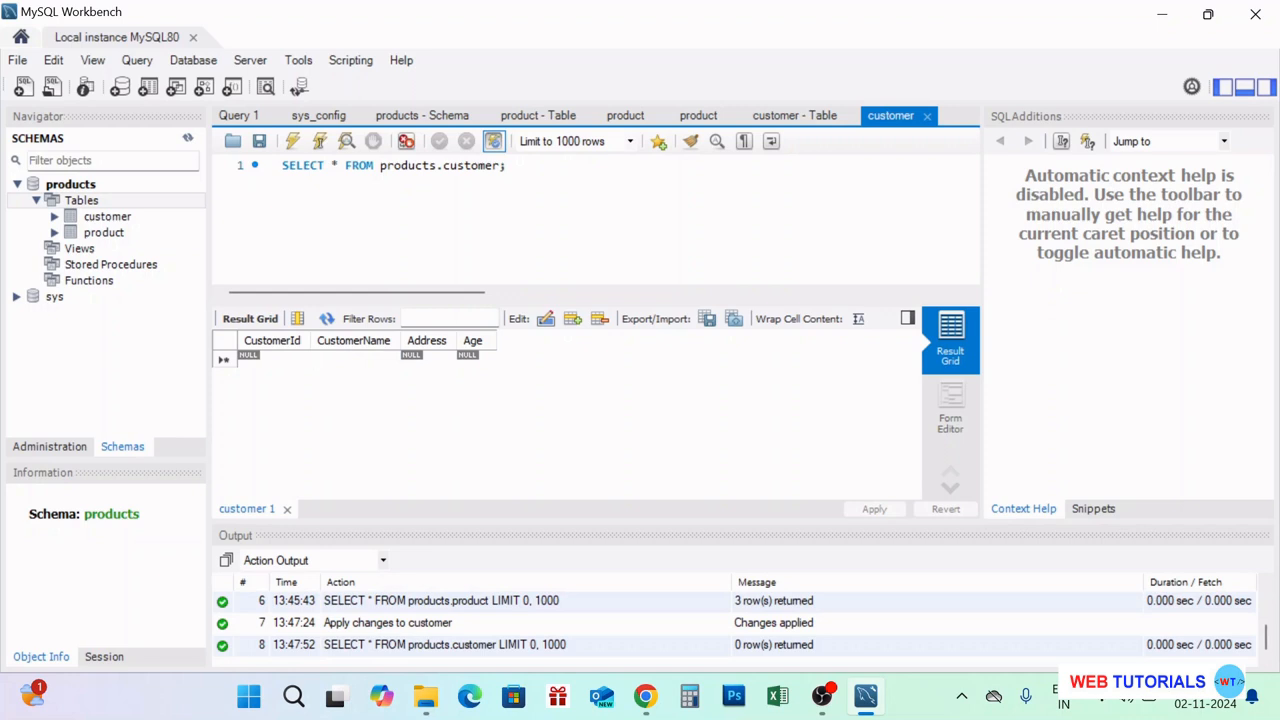
pyautogui.write('Ashok')
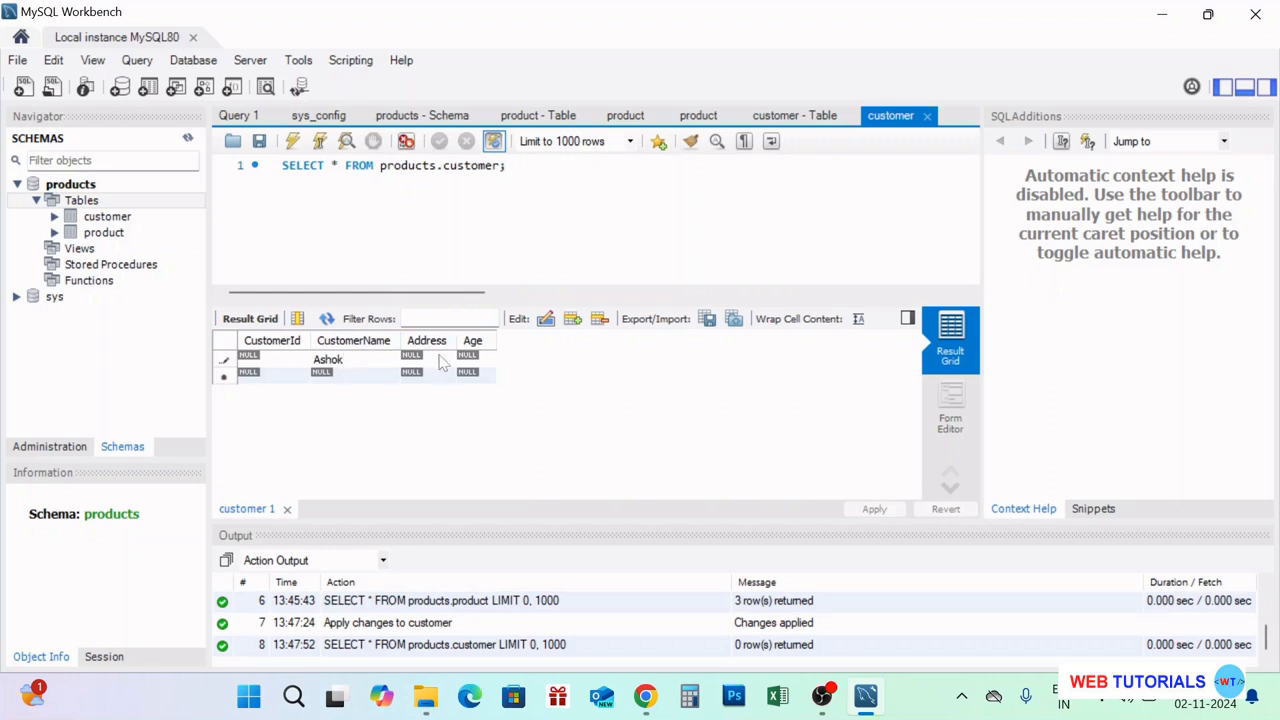
pyautogui.press('Tab')
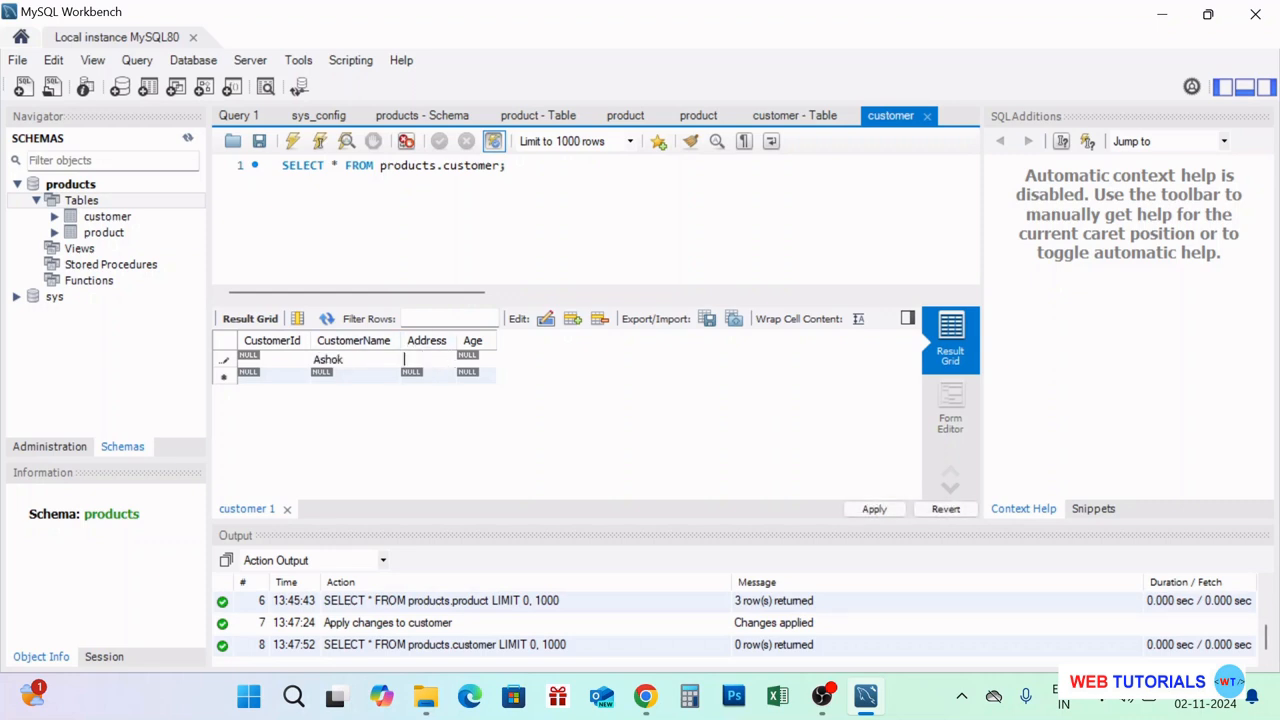
pyautogui.write('test Add')
pyautogui.write('ress')
pyautogui.press('Tab')
pyautogui.write('58')
# Enter the second customer's name, and enter address T Addree and age 60 in the row below it.
pyautogui.doubleClick(332, 373)
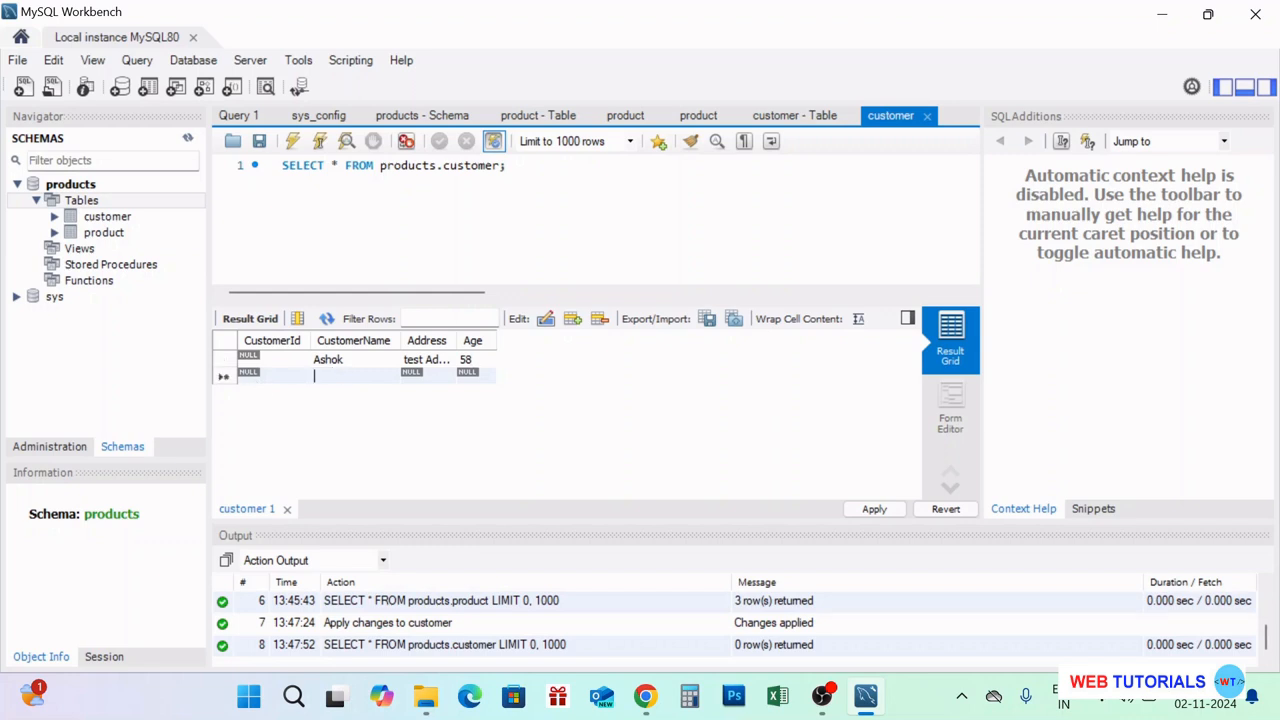
pyautogui.write('Ram')
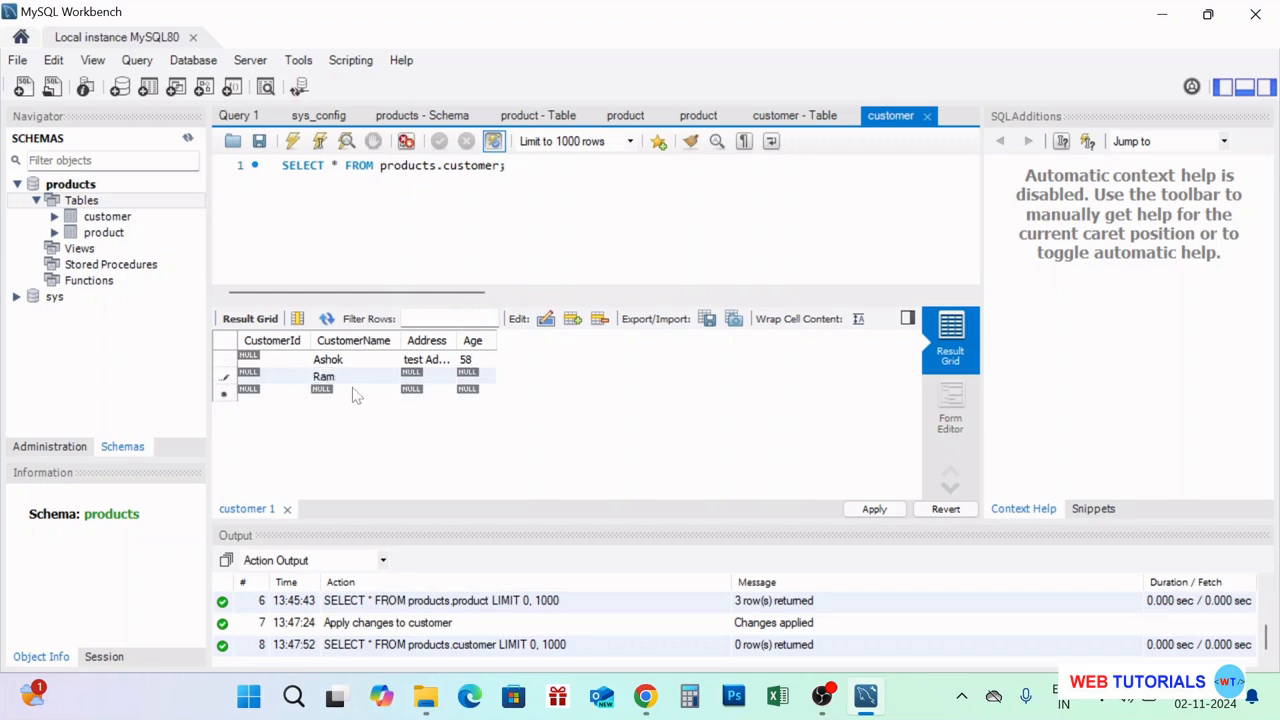
pyautogui.doubleClick(413, 390)
pyautogui.write('T Add')
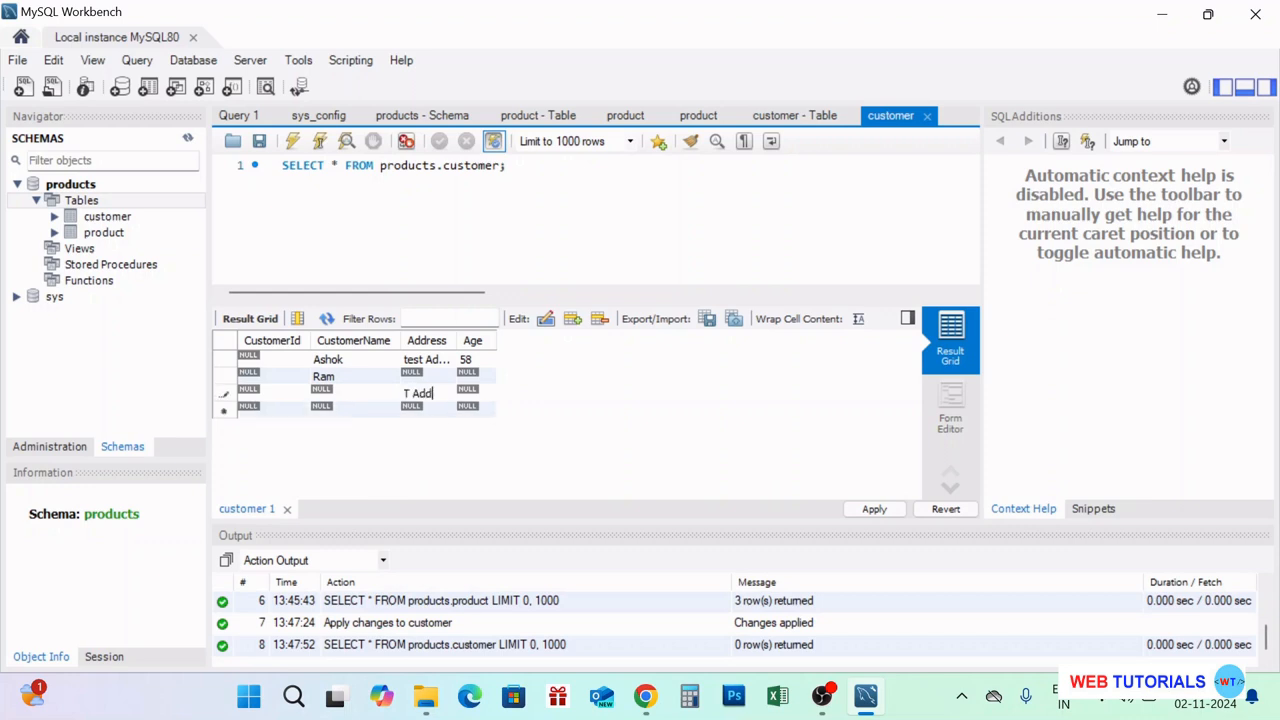
pyautogui.write('ree')
pyautogui.press('Tab')
pyautogui.write('60')
# Move the address T Addree from the third row into the second customer's row.
pyautogui.click(416, 395)
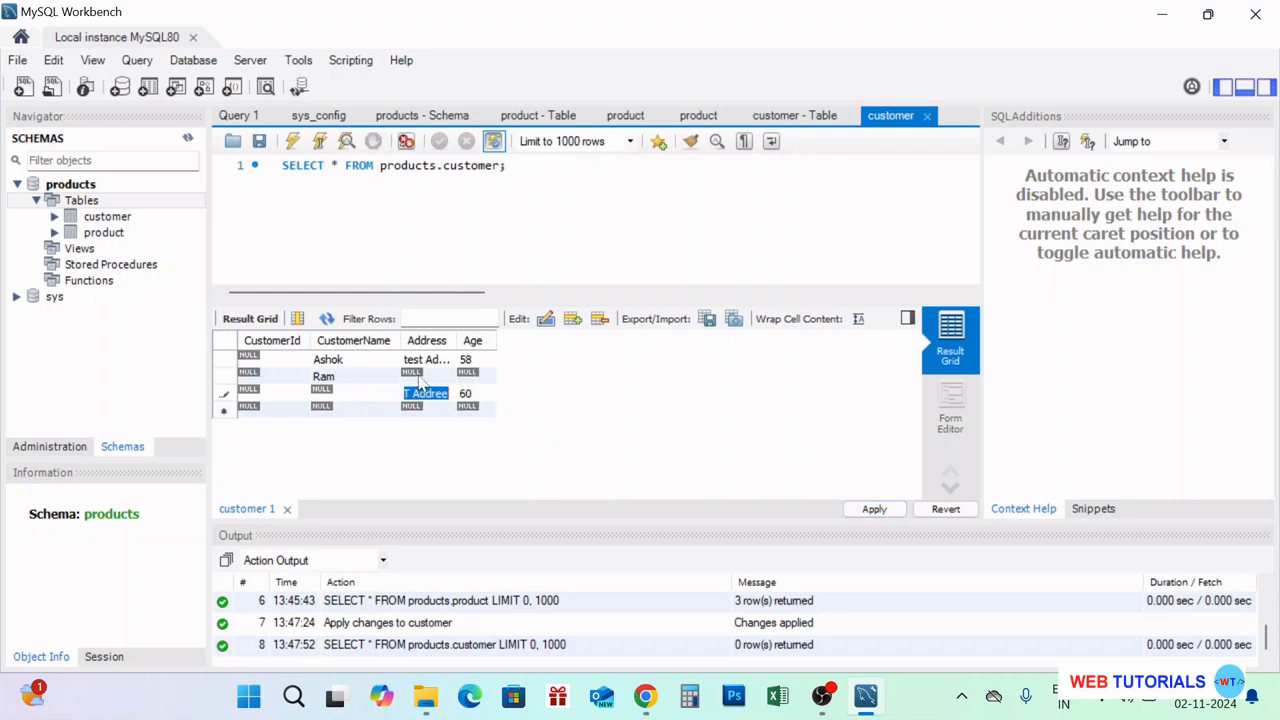
pyautogui.click(418, 377)
pyautogui.click(421, 393)
pyautogui.doubleClick(443, 394)
pyautogui.hotkey('ctrl', 'c')
pyautogui.press('BackSpace')
pyautogui.doubleClick(415, 378)
pyautogui.hotkey('ctrl', 'v')
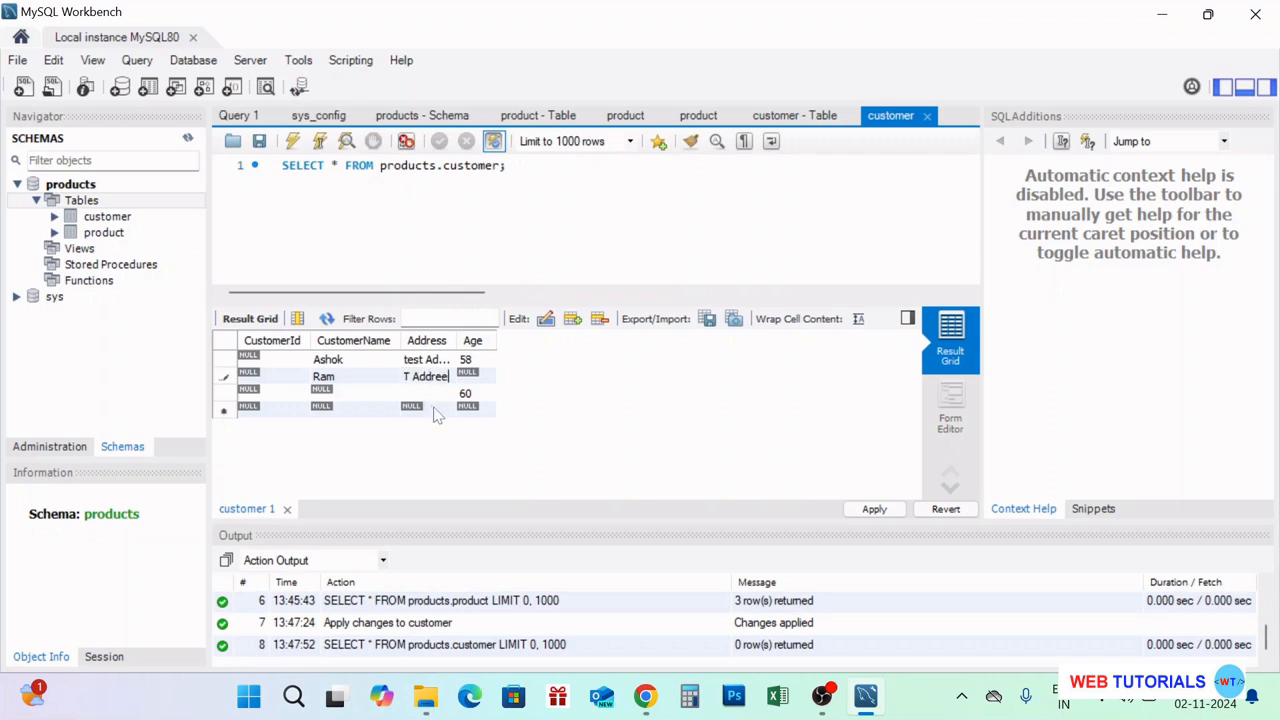
# Move the age 60 from the third row into the second customer's row.
pyautogui.click(465, 393)
pyautogui.doubleClick(465, 393)
pyautogui.hotkey('ctrl', 'x')
pyautogui.doubleClick(467, 377)
pyautogui.hotkey('ctrl', 'v')
# Review the INSERT script for the customer rows, cancel it, and delete the surplus third row.
pyautogui.click(874, 510)
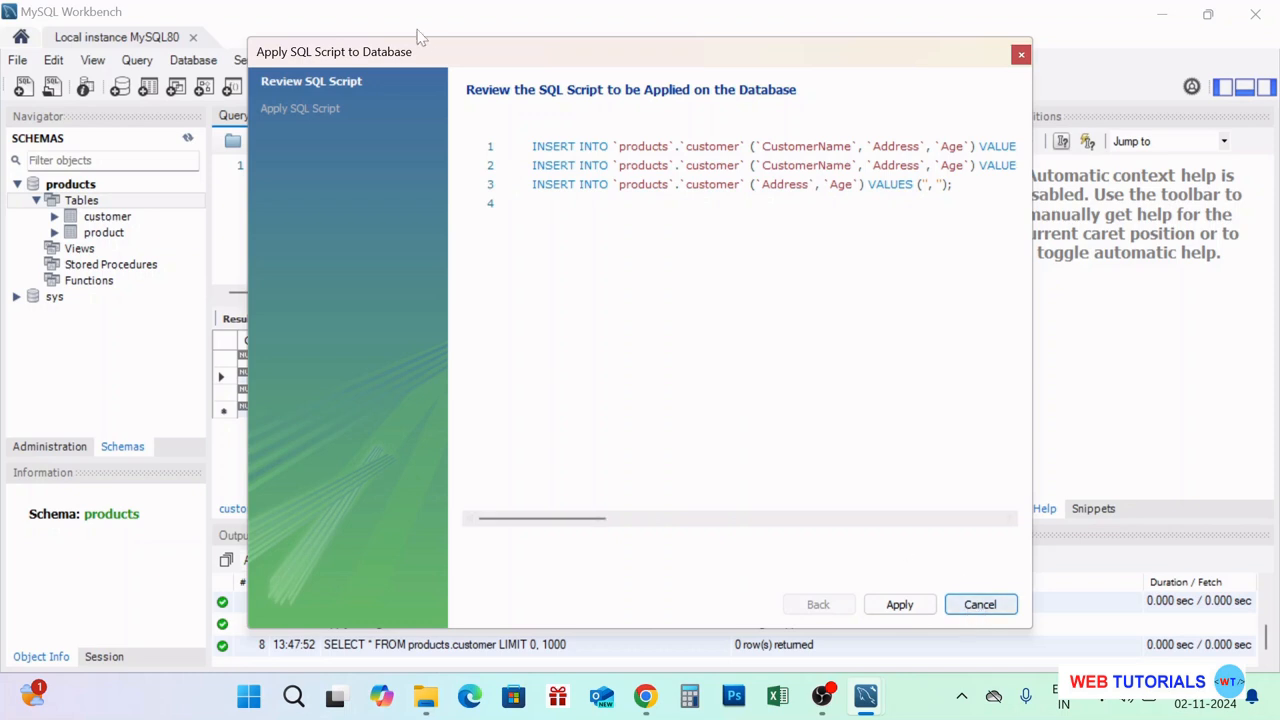
pyautogui.click(1012, 607)
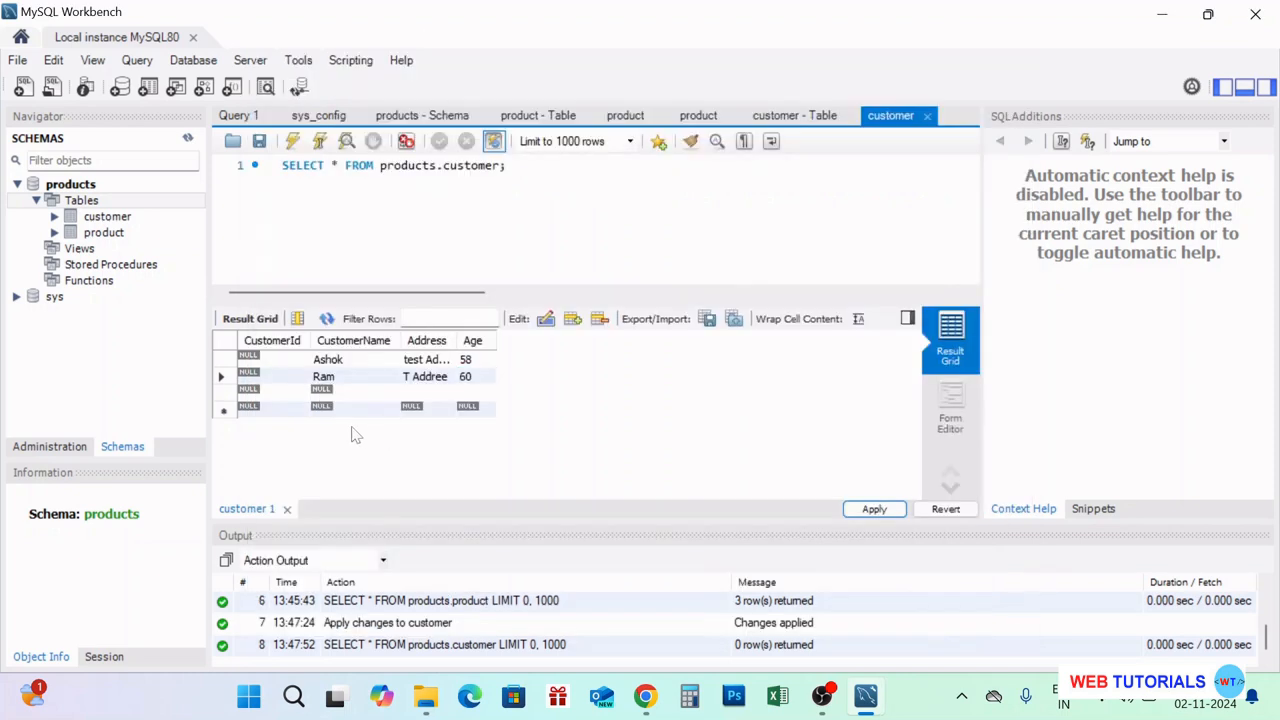
pyautogui.rightClick(321, 390)
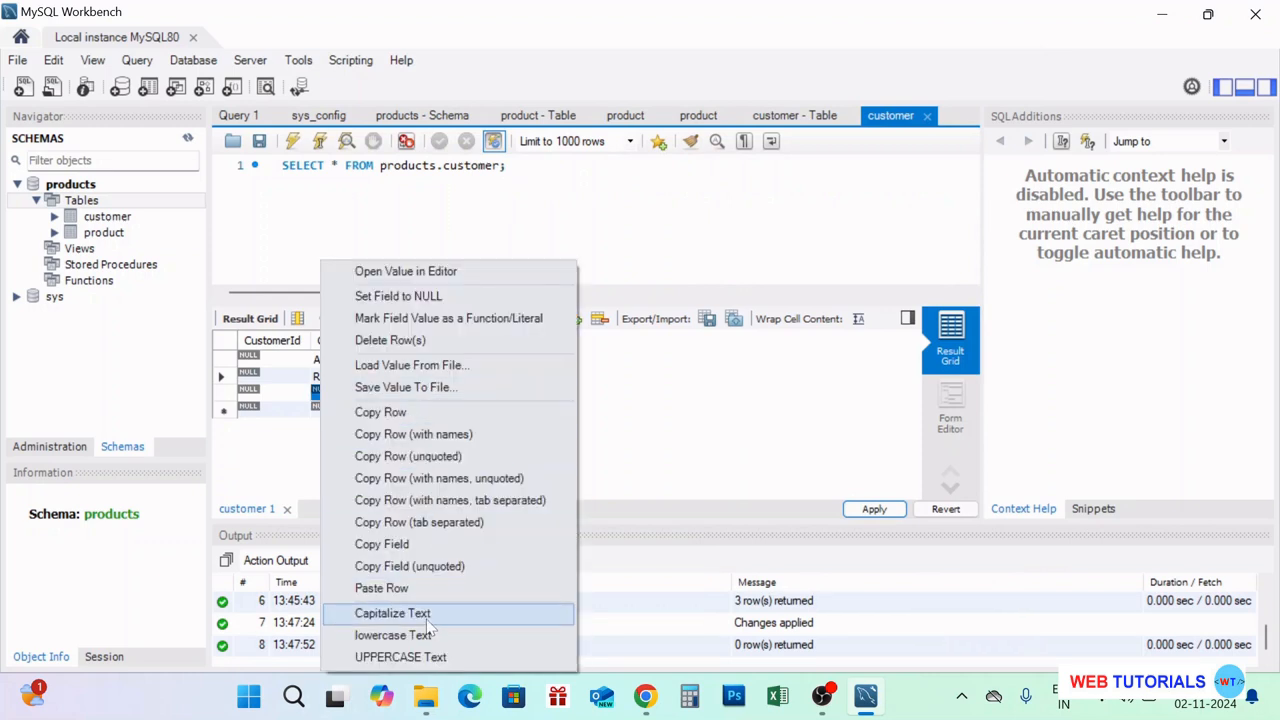
pyautogui.click(450, 340)
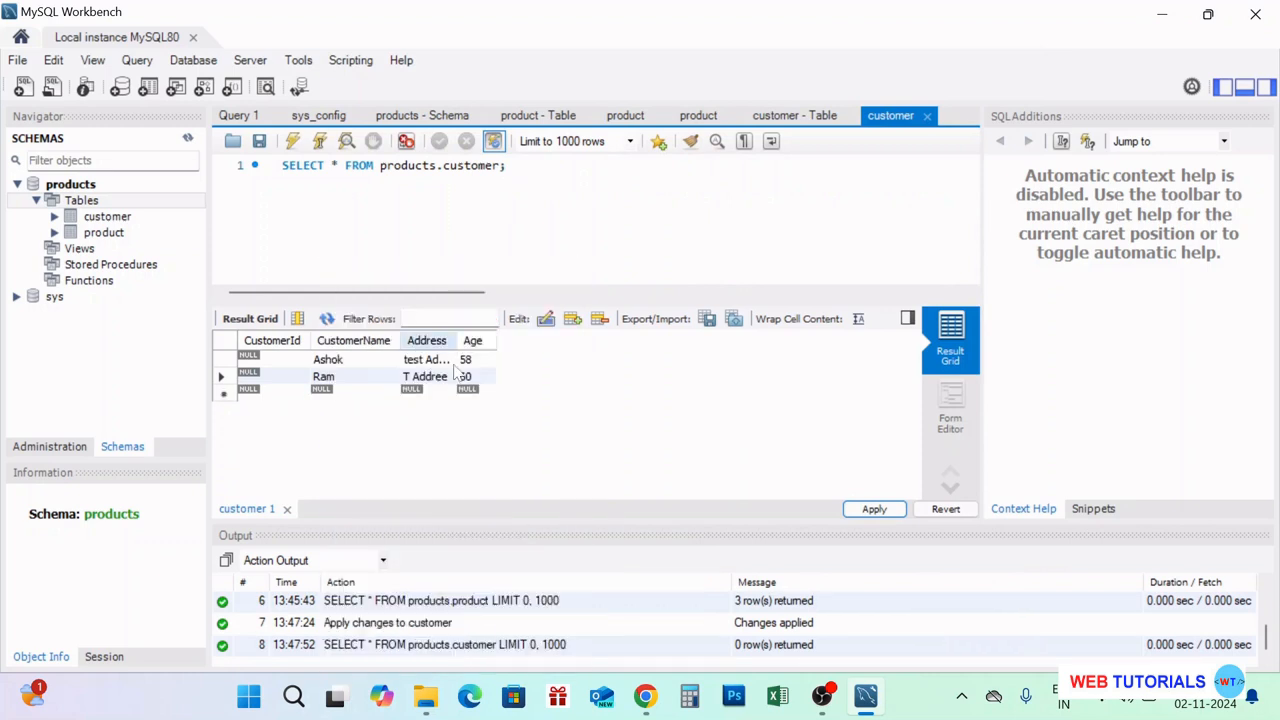
# Review and apply the INSERT script for the two customer rows, and query the customer table's rows again.
pyautogui.click(874, 509)
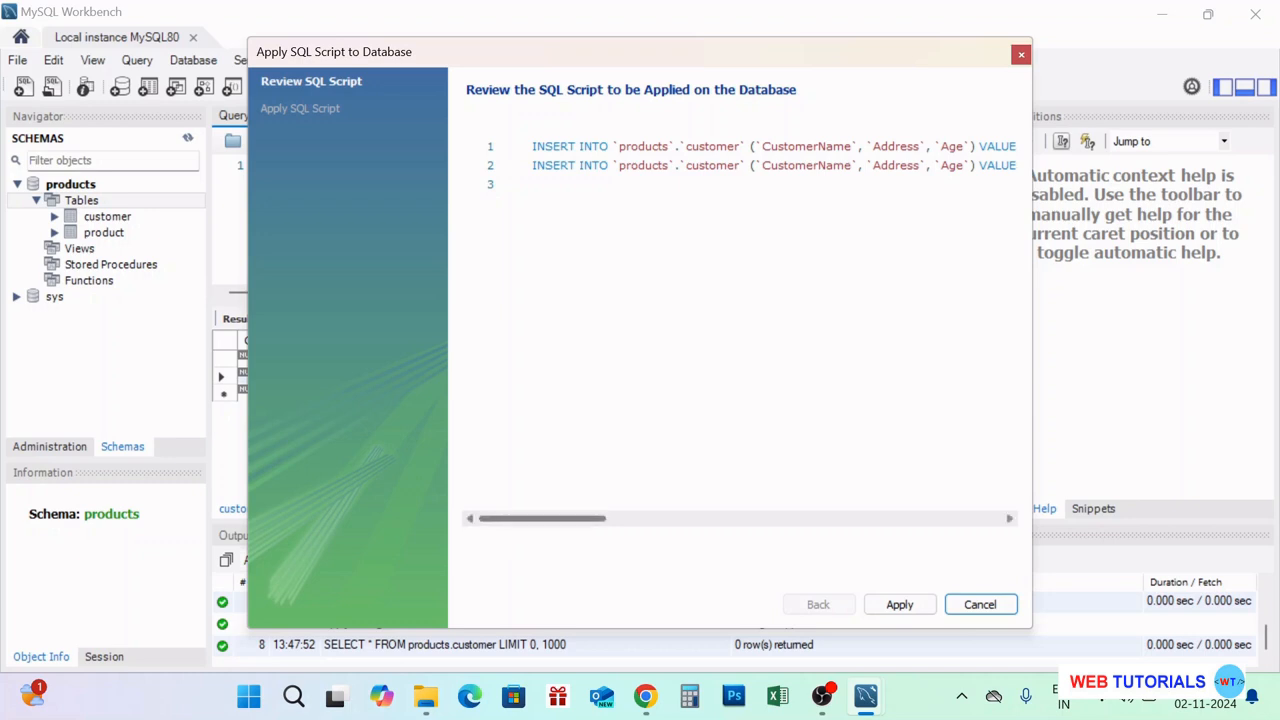
pyautogui.moveTo(542, 518); pyautogui.dragTo(597, 518)
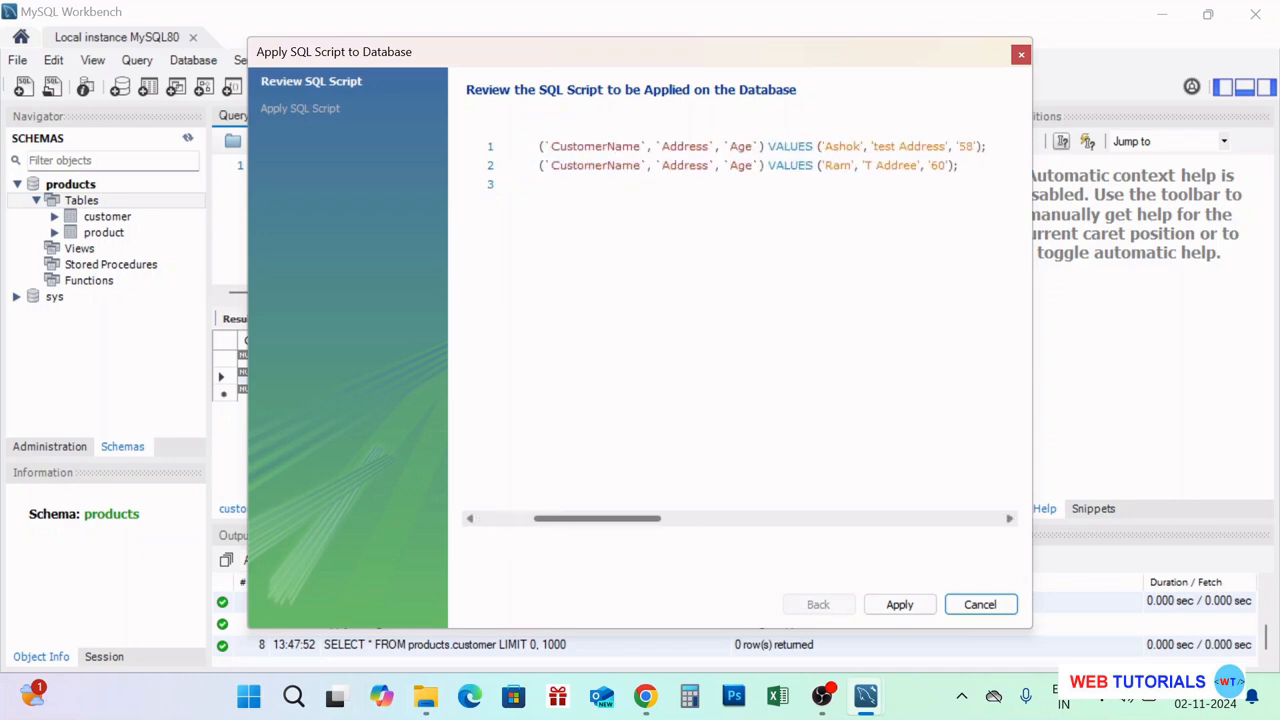
pyautogui.click(899, 604)
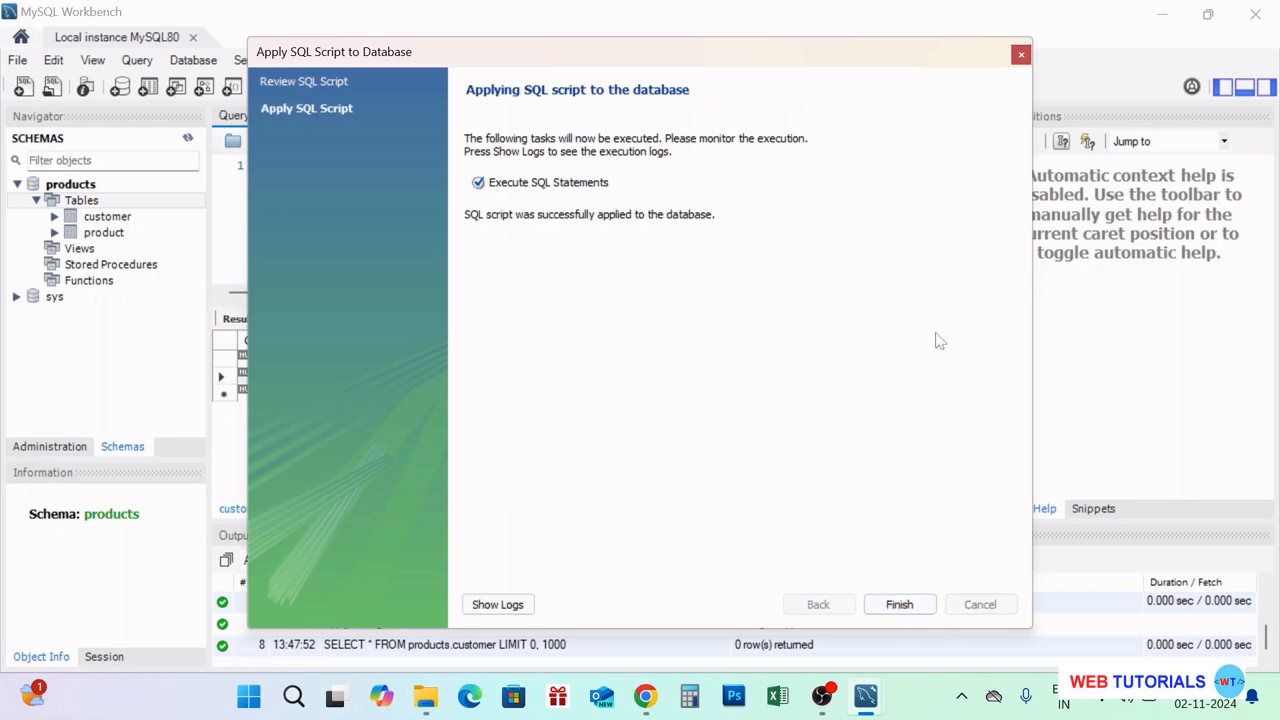
pyautogui.click(899, 604)
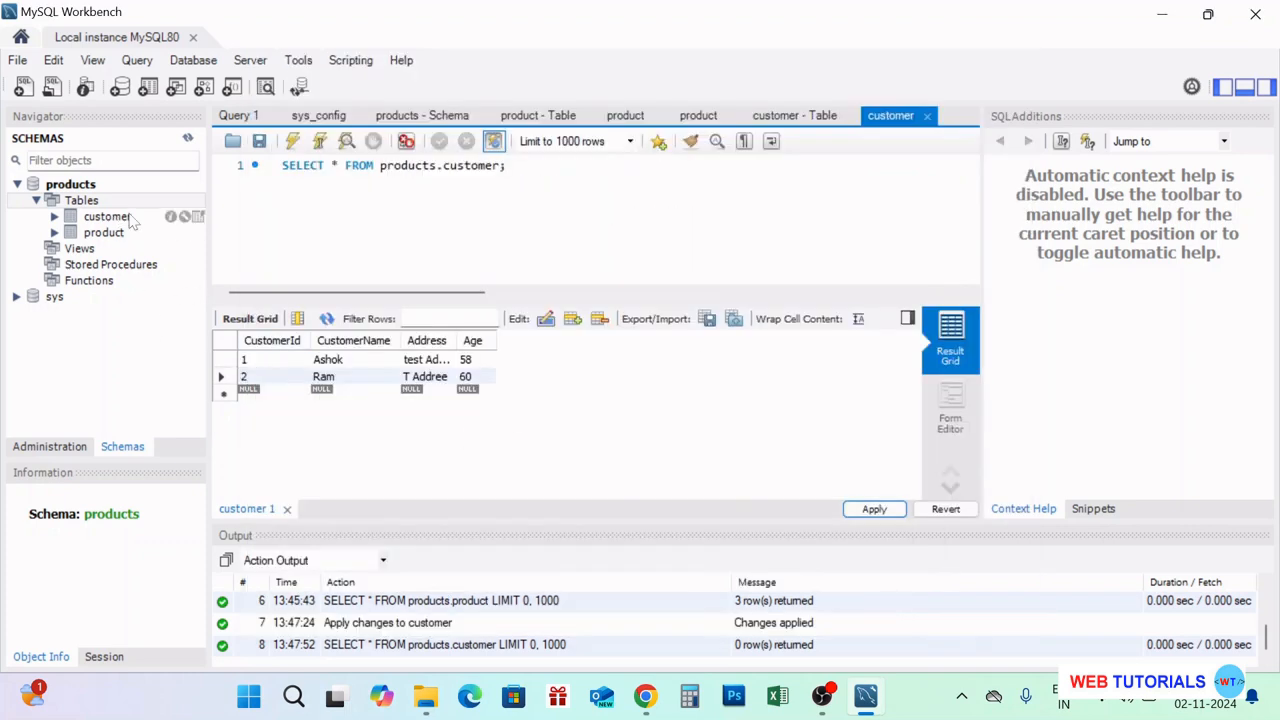
pyautogui.click(198, 216)
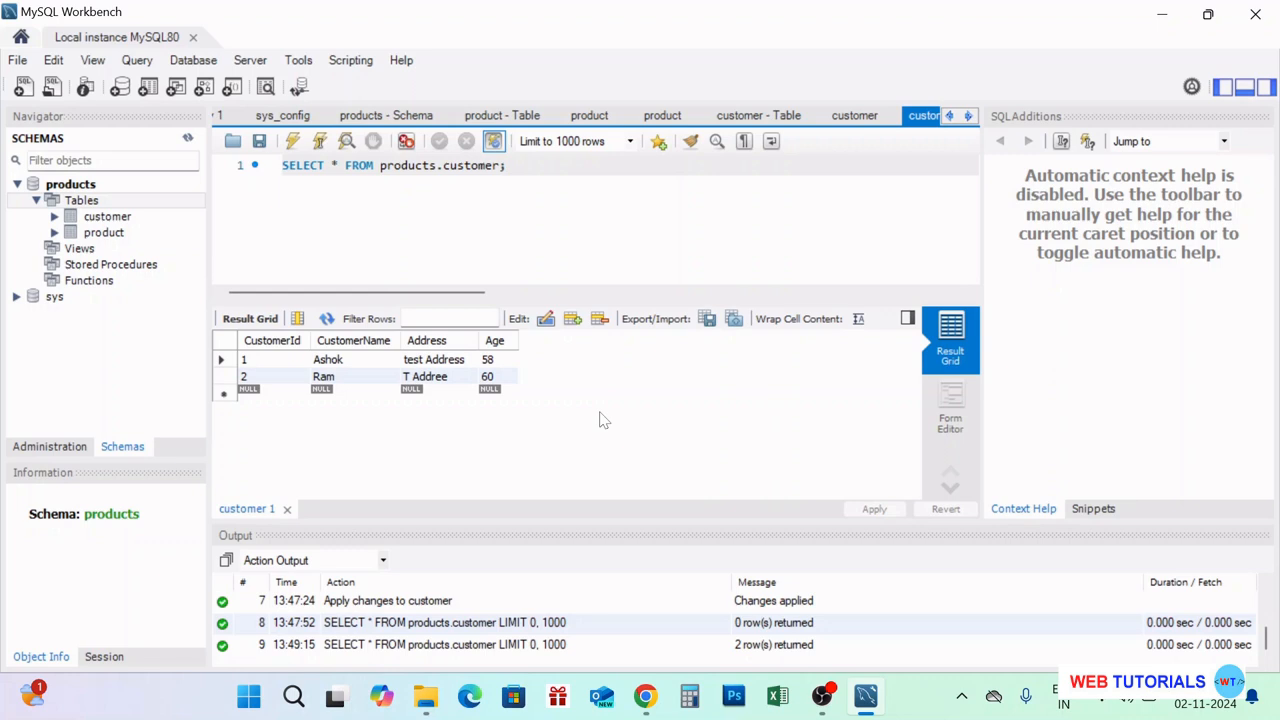
# Drop the products schema immediately, without reviewing its SQL.
pyautogui.click(36, 201)
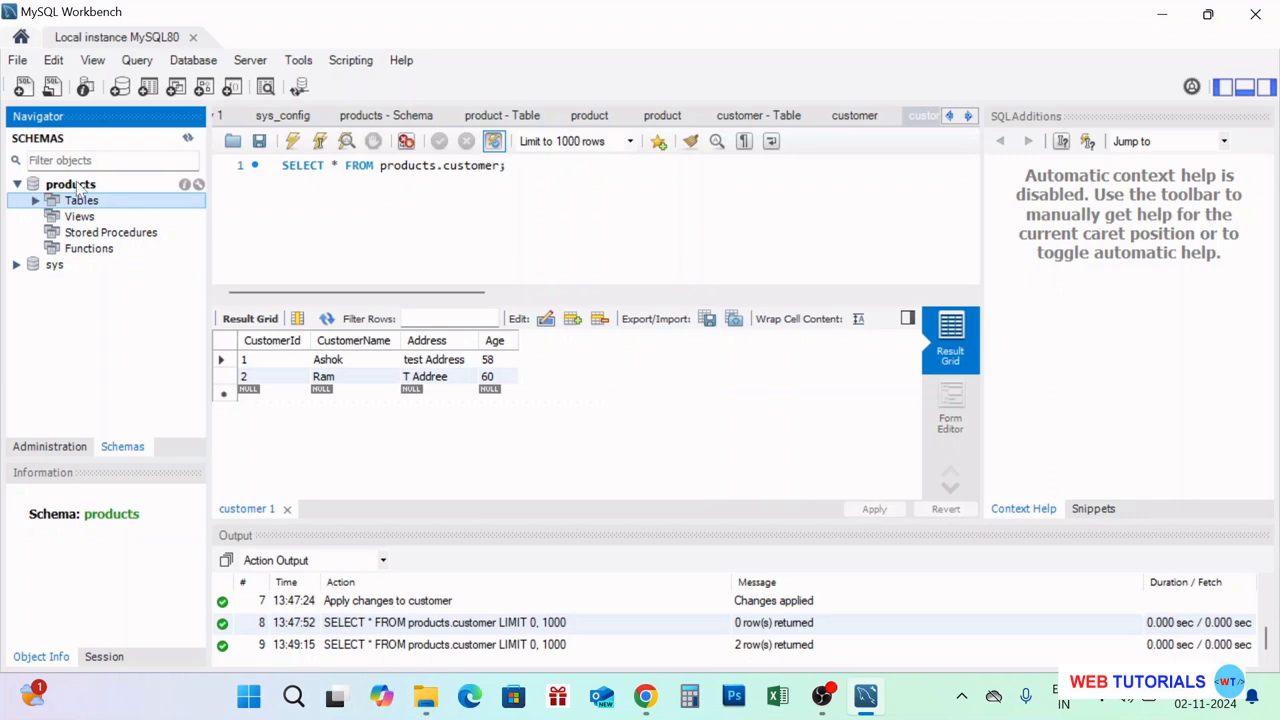
pyautogui.rightClick(78, 188)
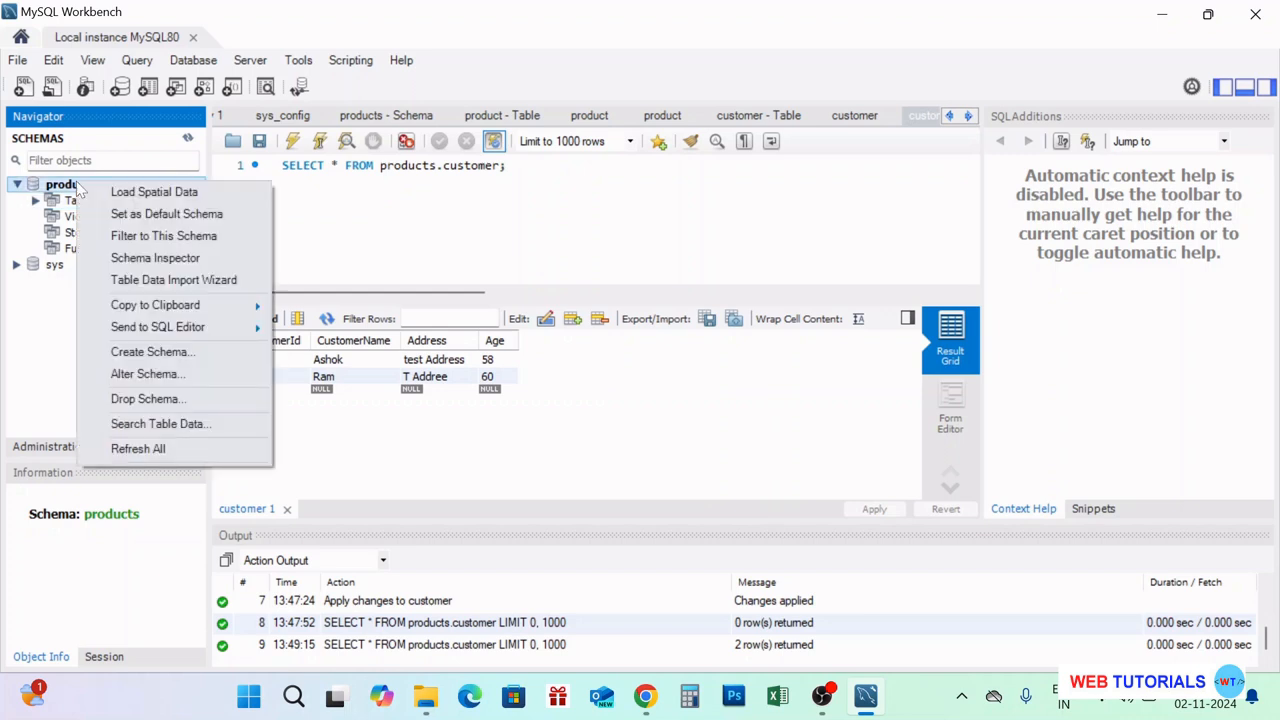
pyautogui.click(153, 401)
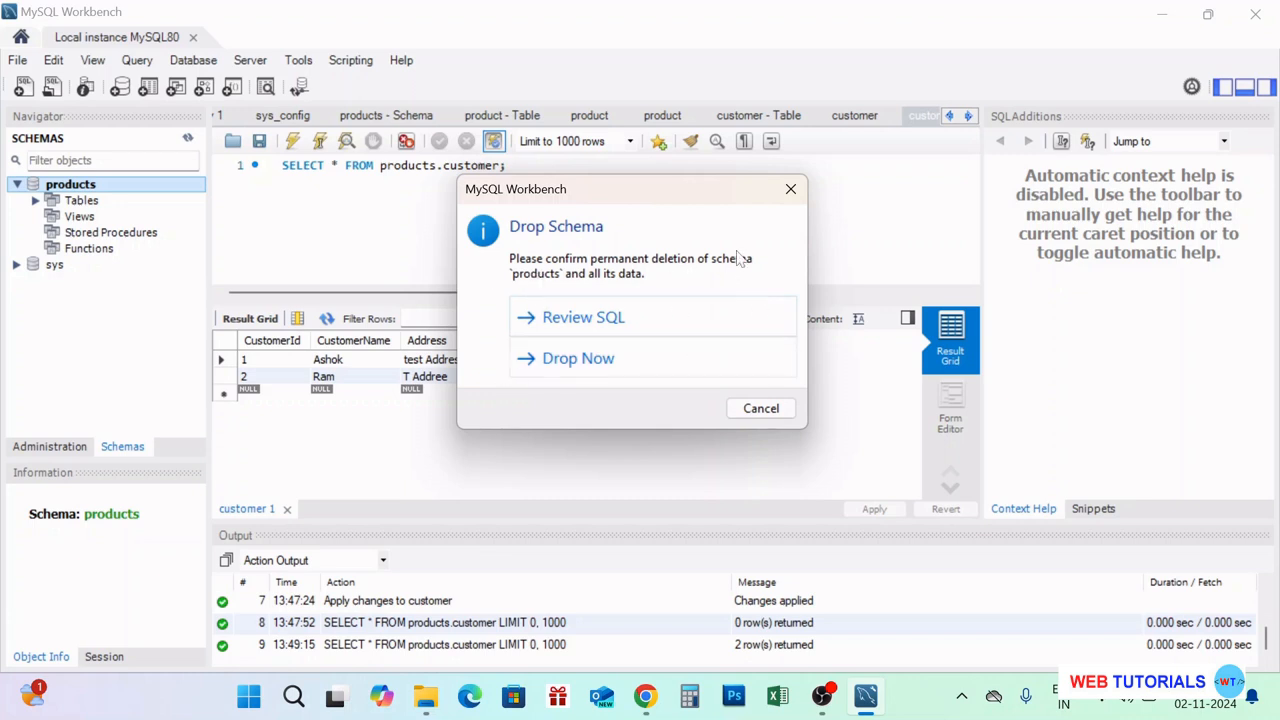
pyautogui.click(581, 362)
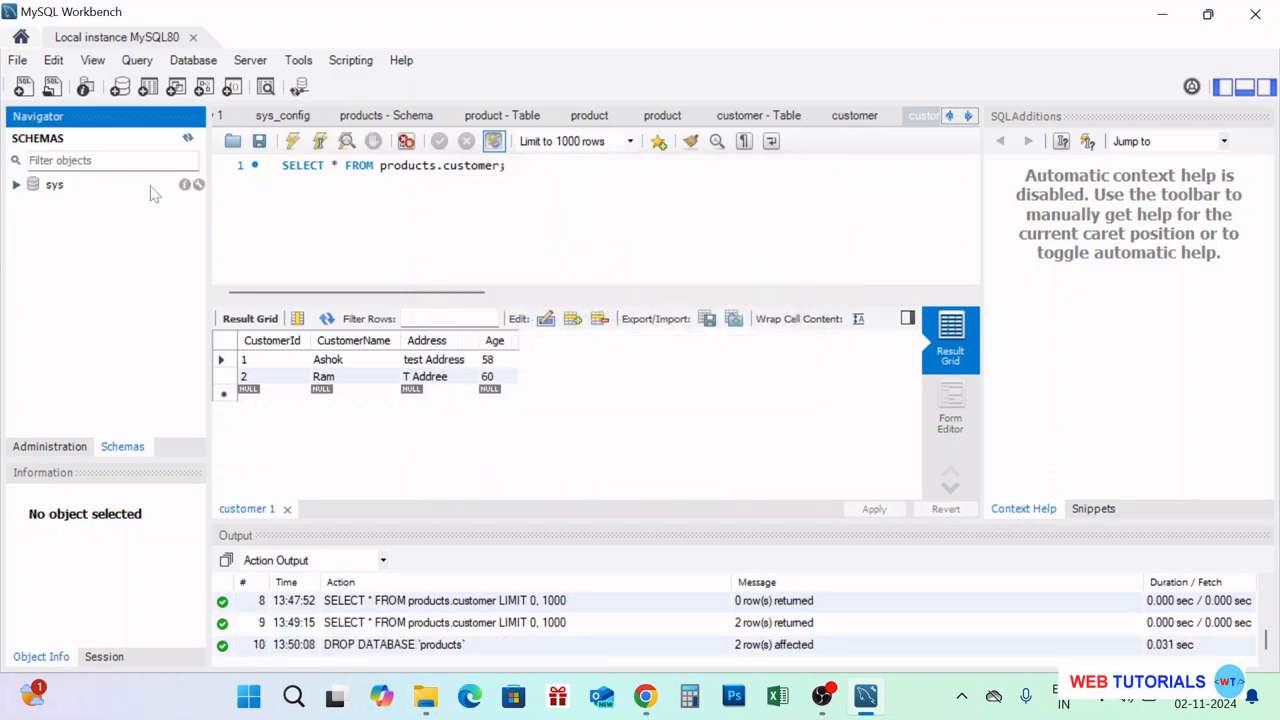